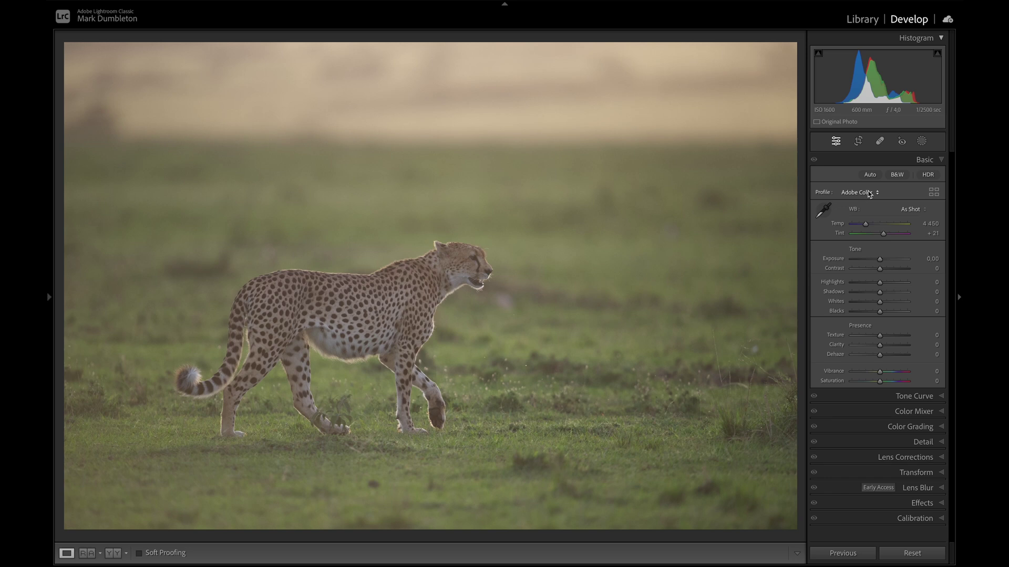
Change the camera profile from Adobe Color to Adobe Standard
{"action": "left_click", "coordinate": [869, 192]}
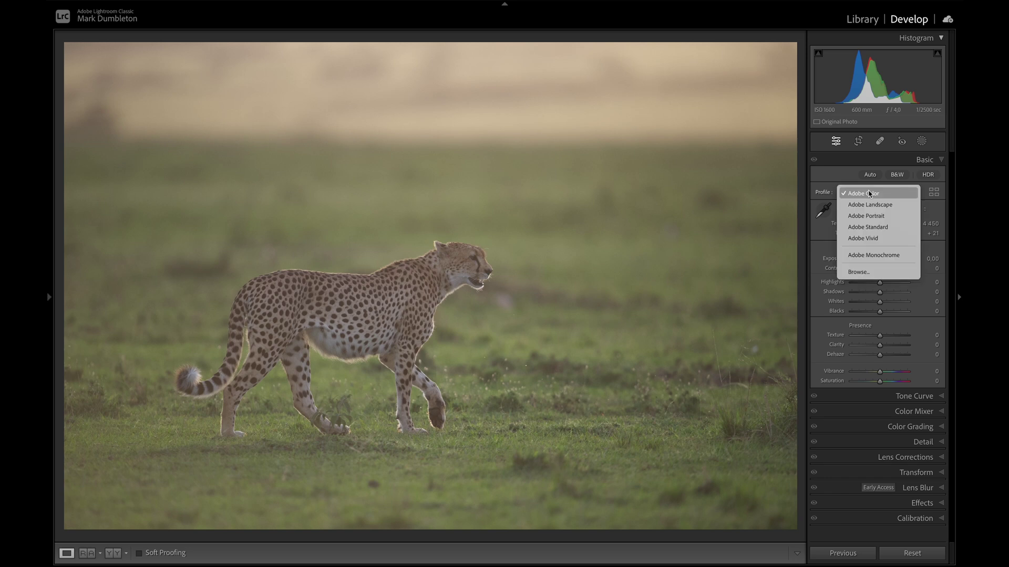
{"action": "left_click", "coordinate": [879, 229]}
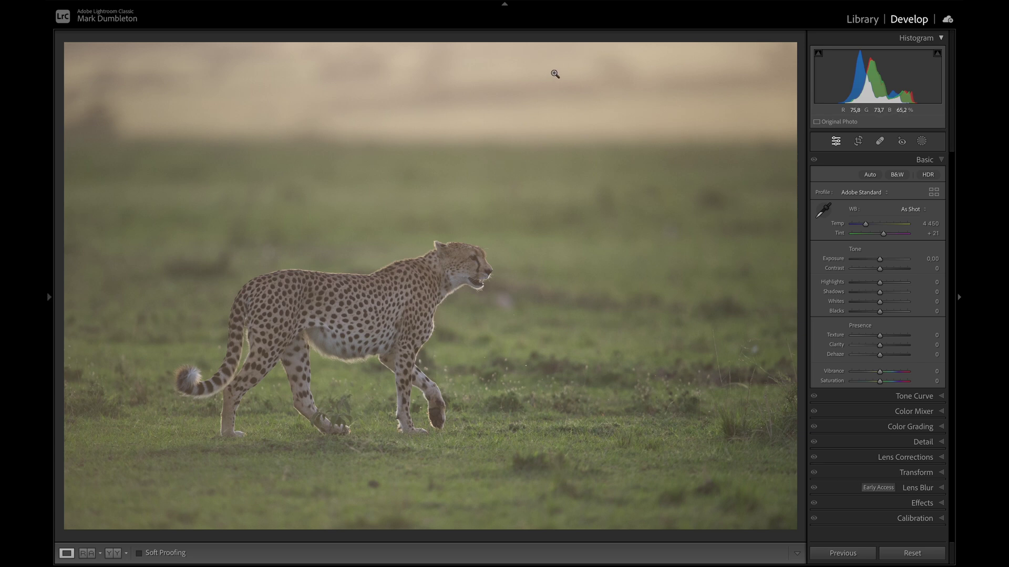
Set Exposure -0.70, Blacks +39, Whites +46 and Contrast +3 in the Basic panel
{"action": "left_click_drag", "start_coordinate": [879, 259], "coordinate": [878, 261]}
{"action": "left_click_drag", "start_coordinate": [879, 311], "coordinate": [891, 311]}
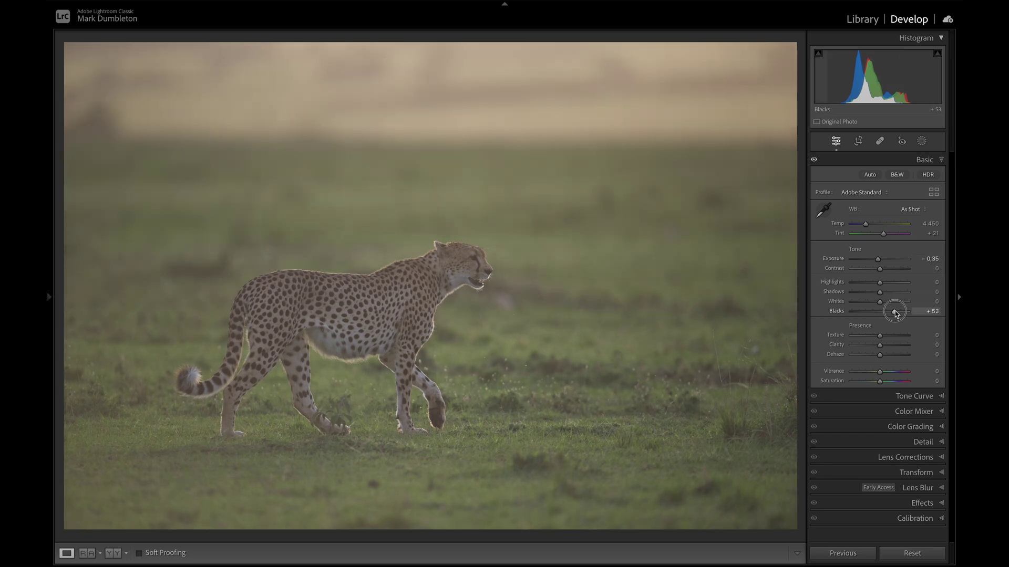
{"action": "left_click_drag", "start_coordinate": [878, 263], "coordinate": [876, 261]}
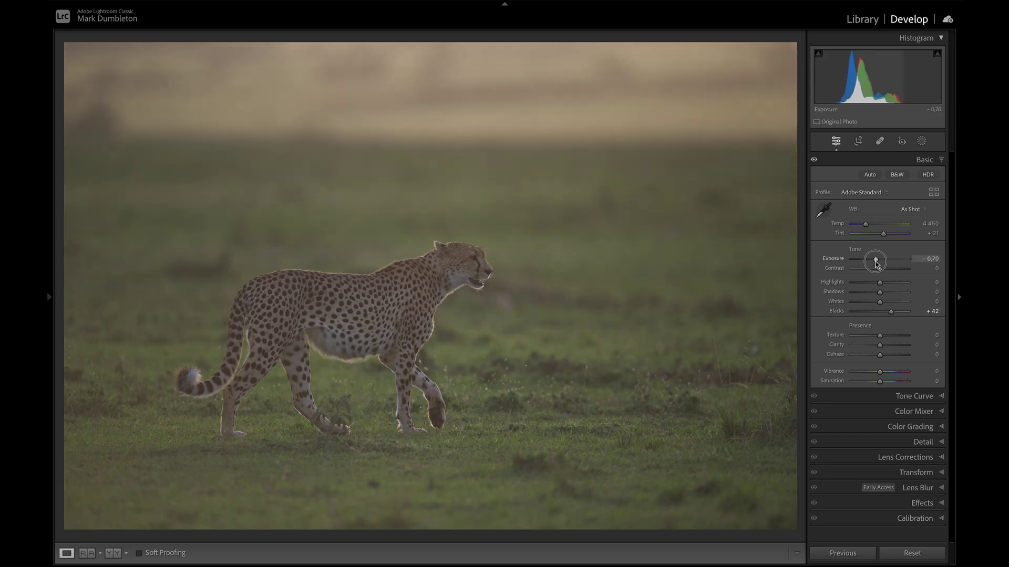
{"action": "left_click", "coordinate": [891, 312]}
{"action": "mouse_move", "coordinate": [891, 314]}
{"action": "left_mouse_down"}
{"action": "mouse_move", "coordinate": [879, 303]}
{"action": "mouse_move", "coordinate": [893, 306]}
{"action": "left_mouse_up"}
{"action": "key", "text": "alt"}
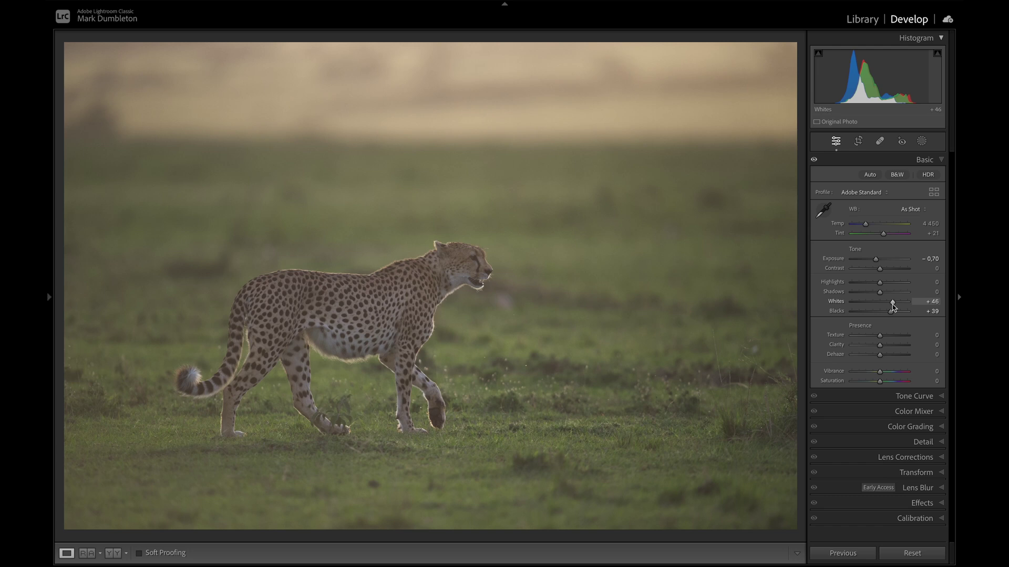
{"action": "left_click_drag", "start_coordinate": [881, 270], "coordinate": [882, 272]}
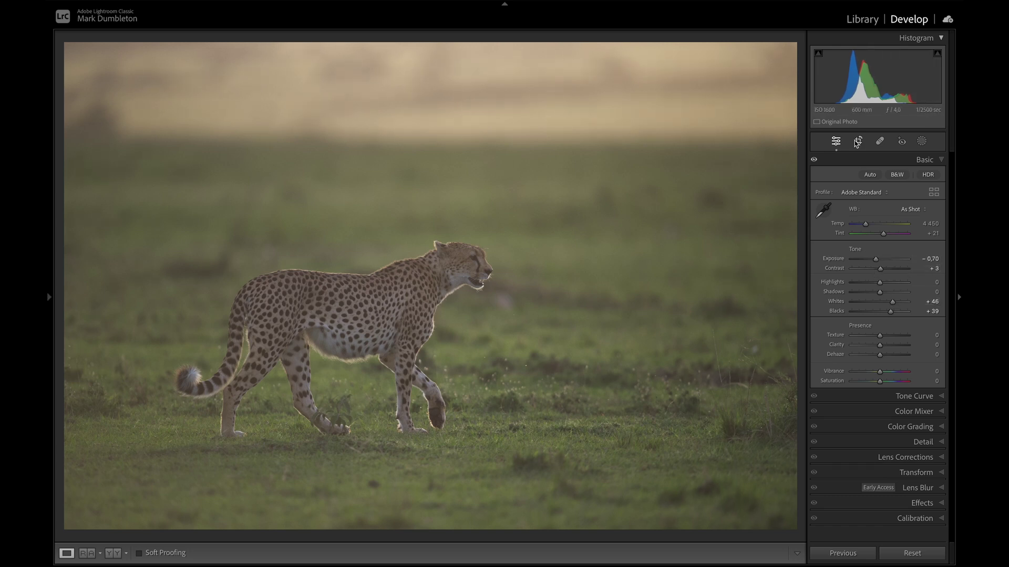
Straighten the photo by rotating it to -0.66° with the crop tool
{"action": "key", "text": "r"}
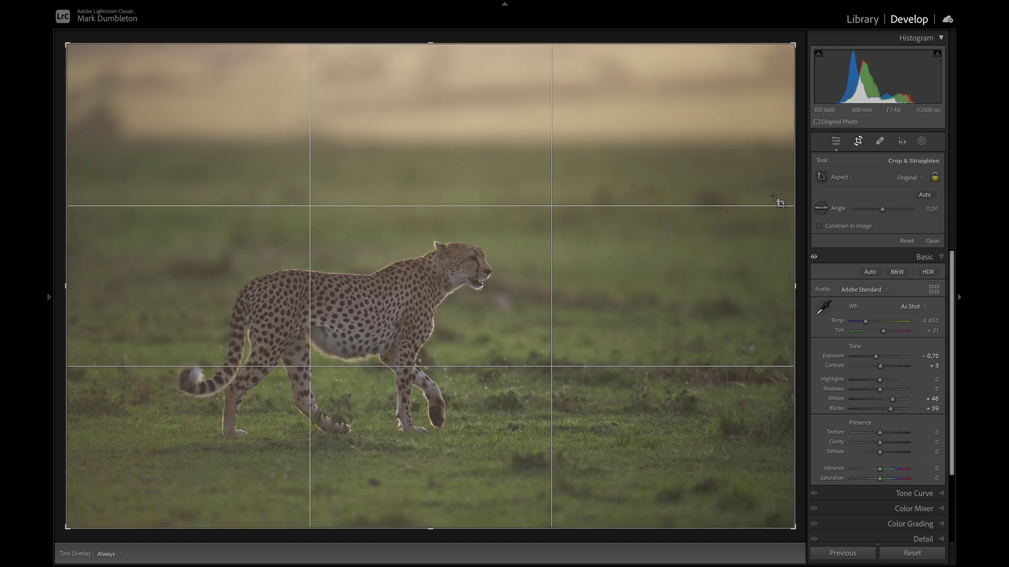
{"action": "left_click_drag", "start_coordinate": [800, 289], "coordinate": [803, 287]}
{"action": "key", "text": "Return"}
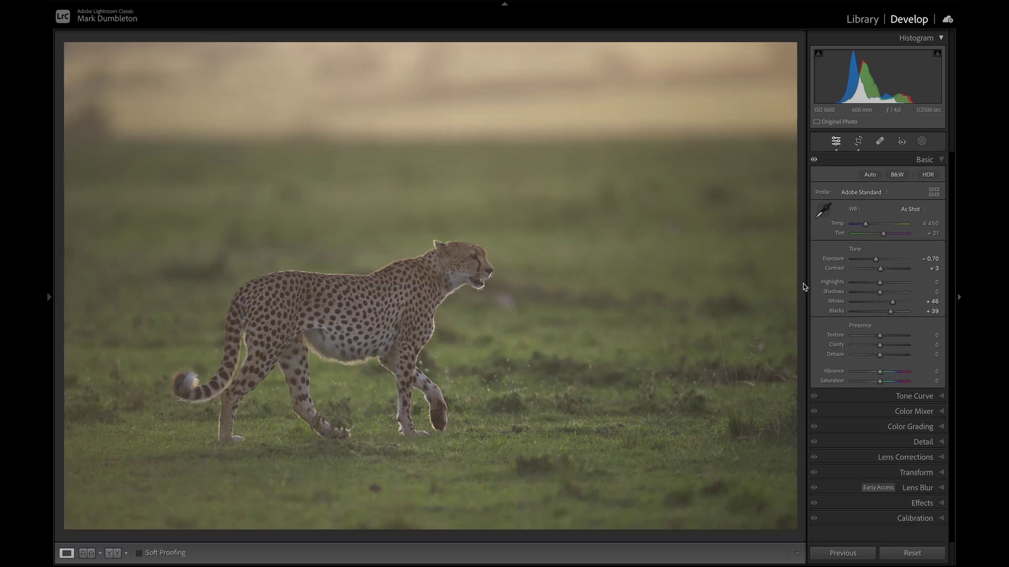
Constrain the crop to 2x3 / 4x6, tighten it and reposition the cheetah
{"action": "left_click", "coordinate": [858, 149]}
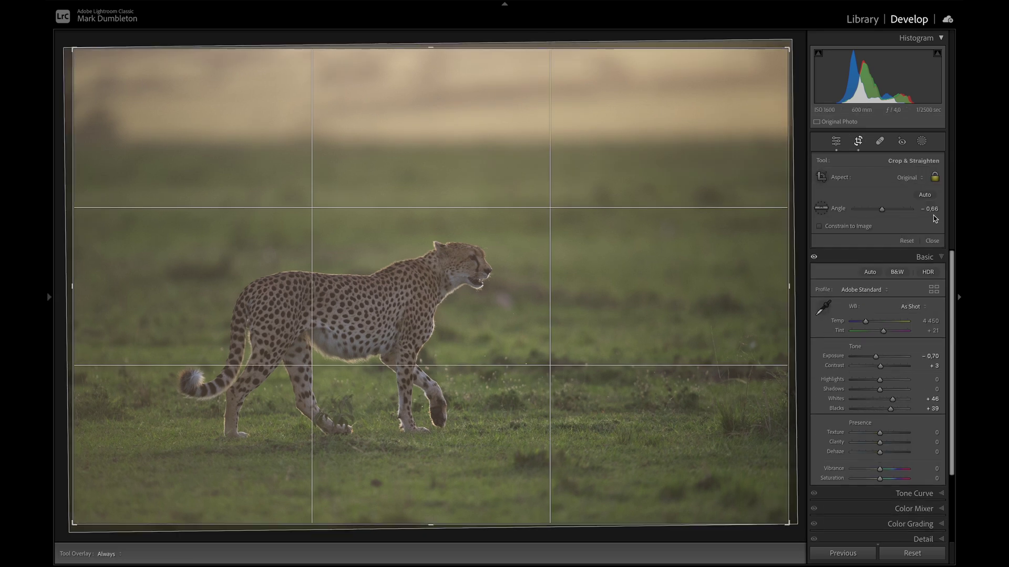
{"action": "left_click", "coordinate": [918, 178]}
{"action": "left_click", "coordinate": [908, 251]}
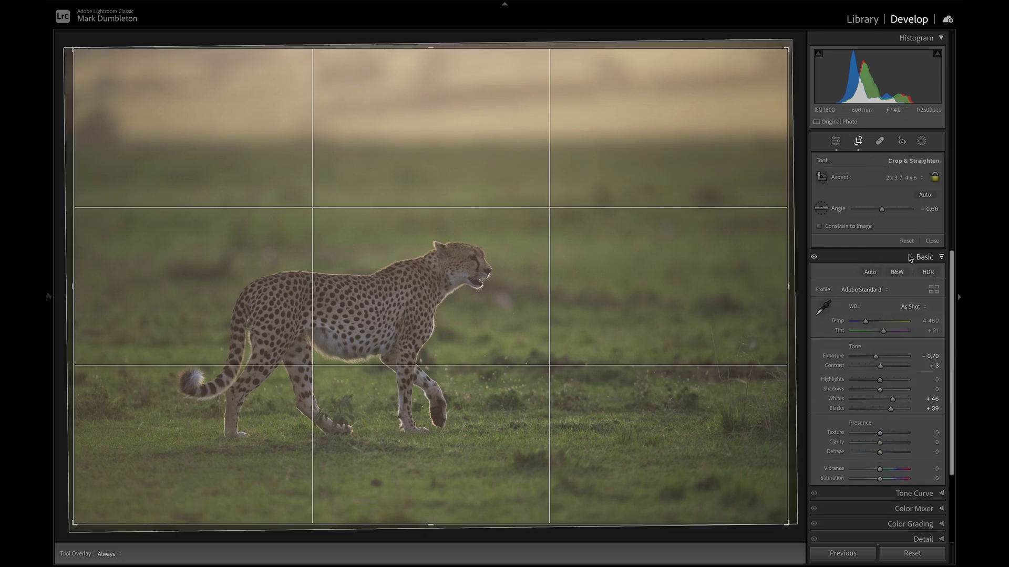
{"action": "left_click_drag", "start_coordinate": [787, 522], "coordinate": [777, 506]}
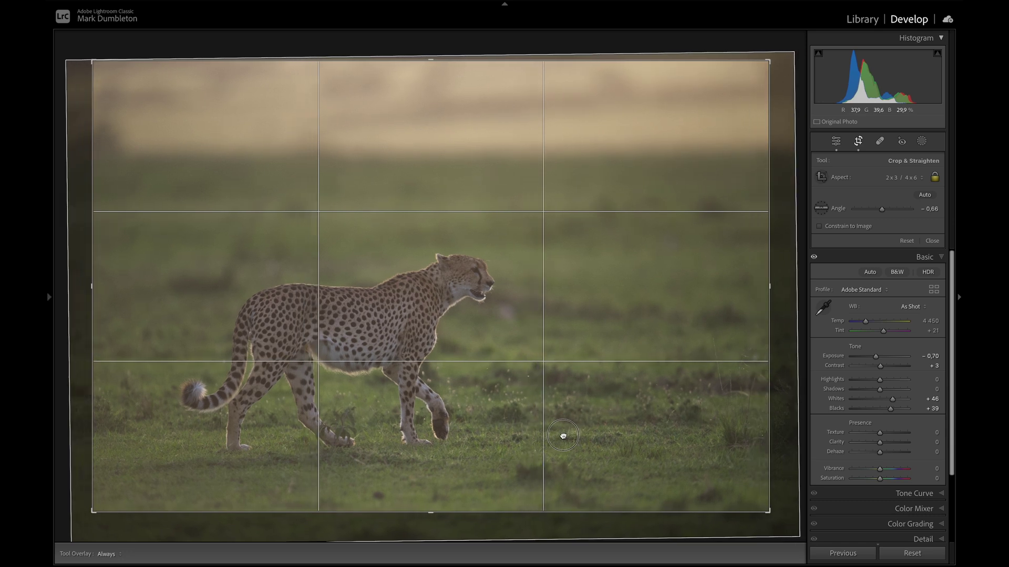
{"action": "left_click_drag", "start_coordinate": [563, 435], "coordinate": [545, 431]}
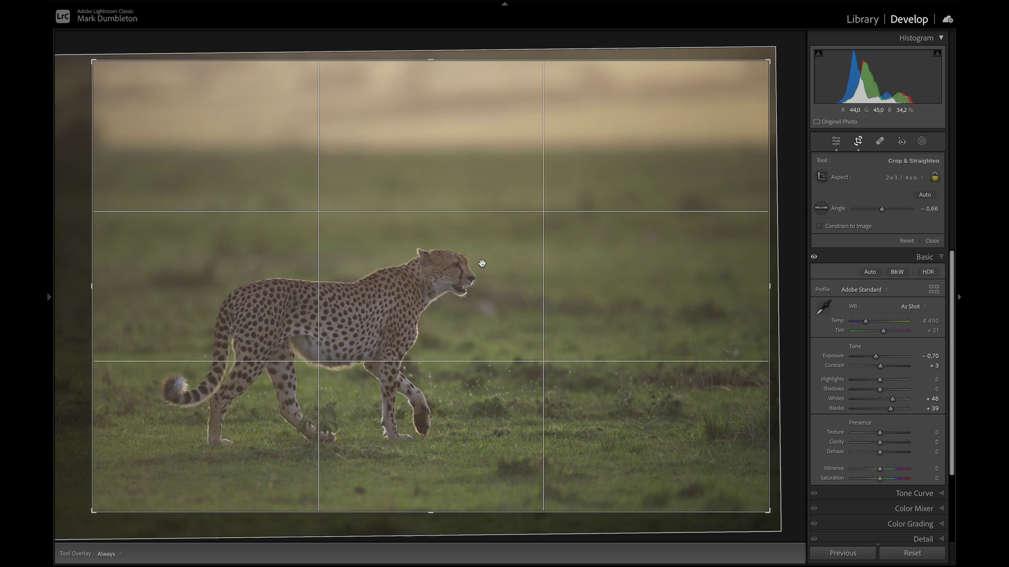
Heal the pale blotch before the cheetah's face and a grass speck with a size-78 spot brush
{"action": "key", "text": "r"}
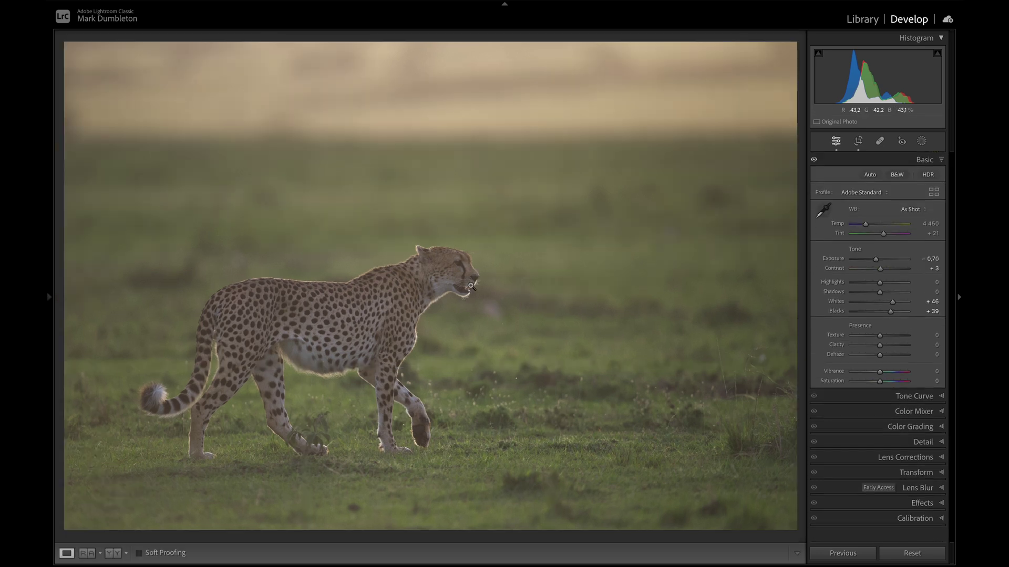
{"action": "left_click", "coordinate": [488, 316]}
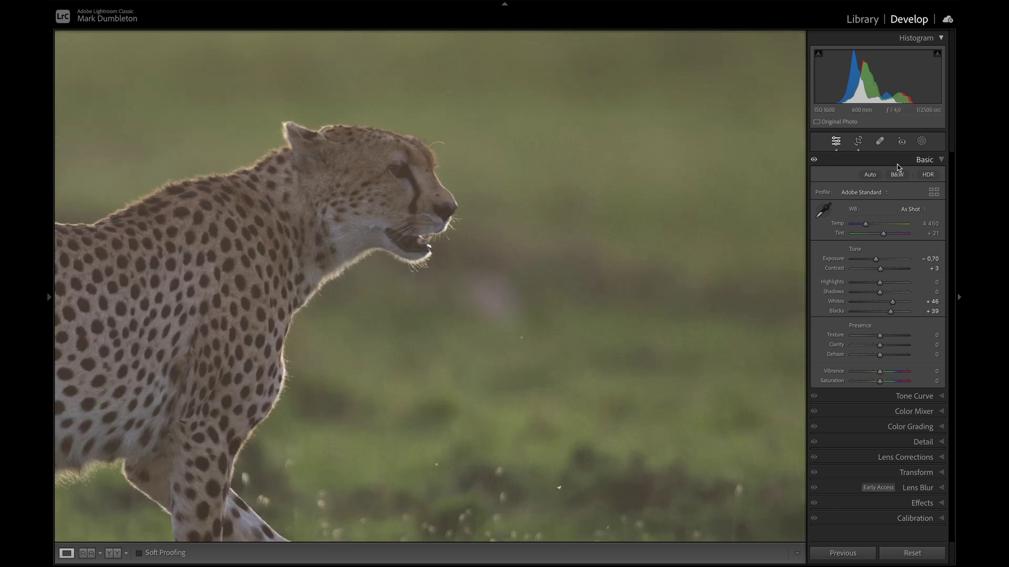
{"action": "left_click", "coordinate": [879, 143]}
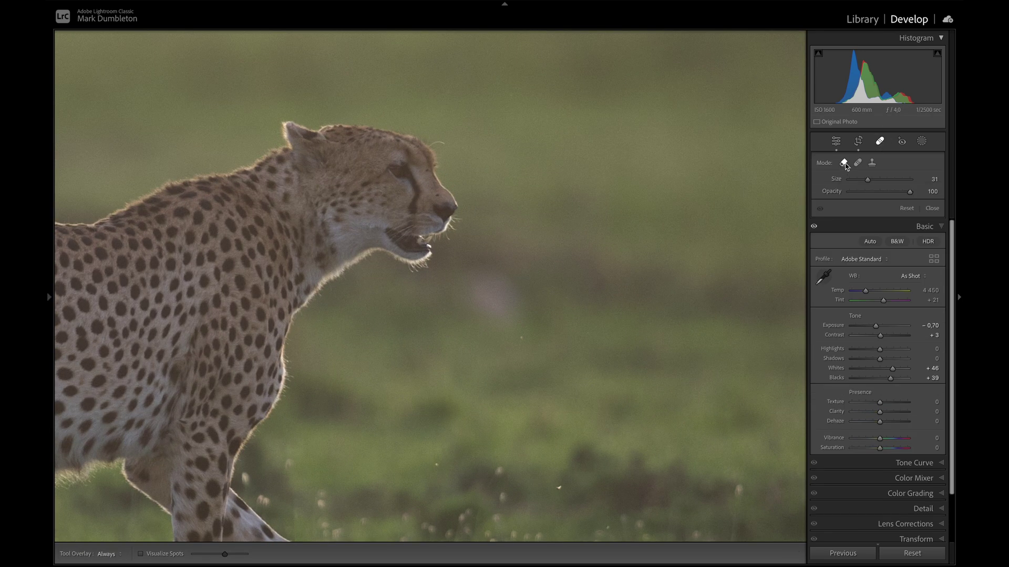
{"action": "scroll", "coordinate": [507, 292], "scroll_direction": "up", "scroll_amount": 5}
{"action": "left_click", "coordinate": [496, 298]}
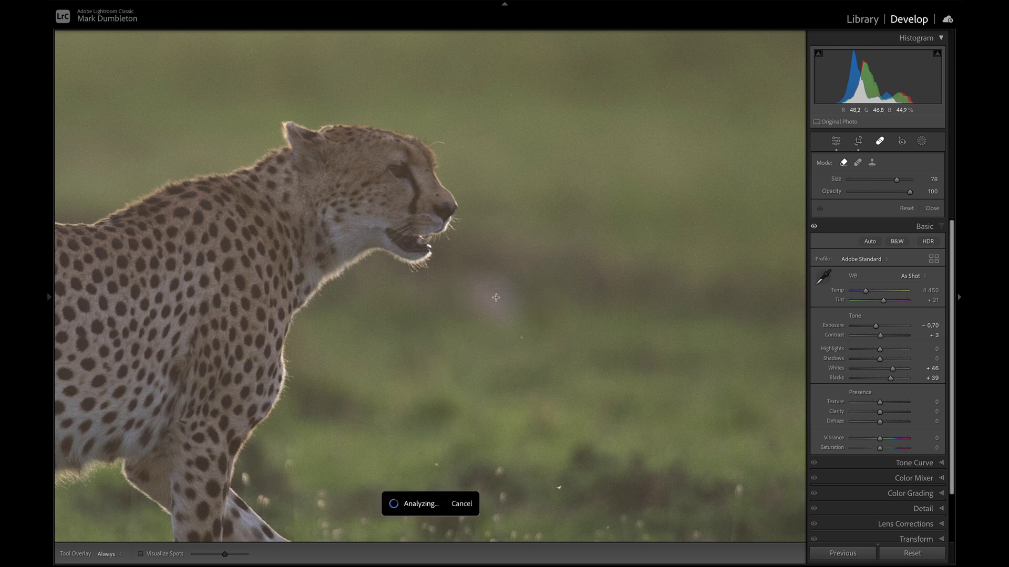
{"action": "left_click", "coordinate": [882, 140]}
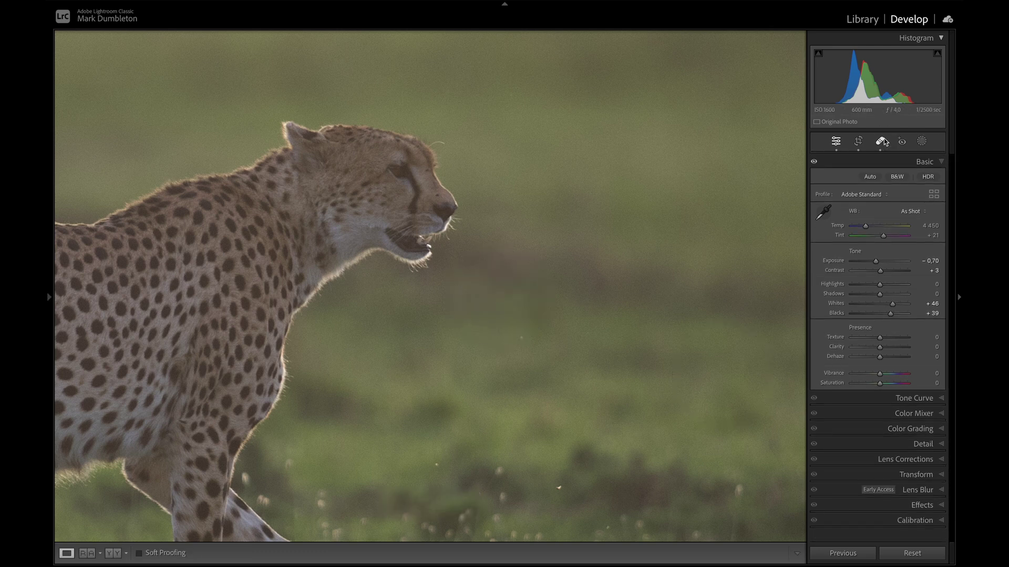
{"action": "left_click", "coordinate": [385, 520]}
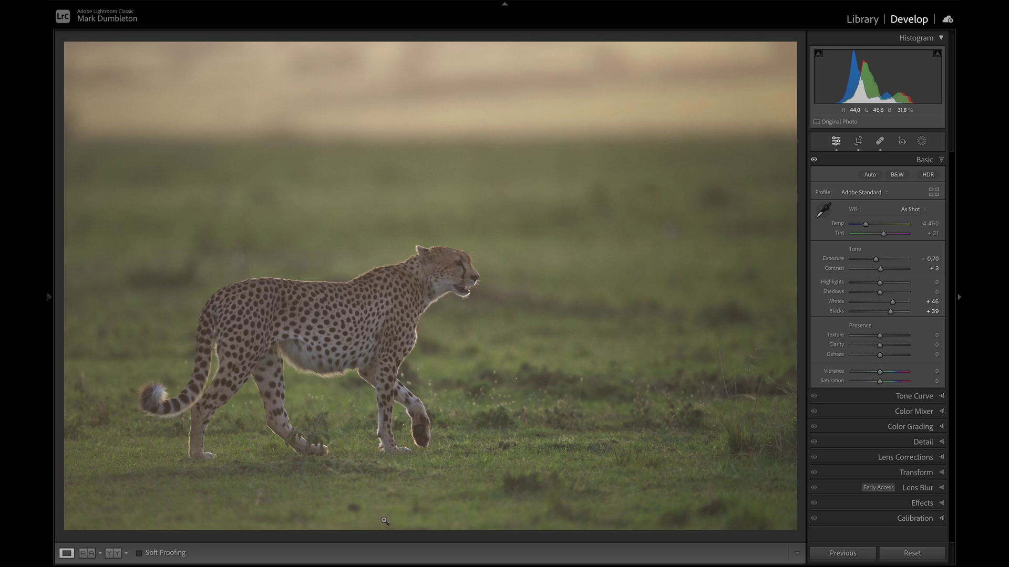
{"action": "left_click", "coordinate": [876, 142]}
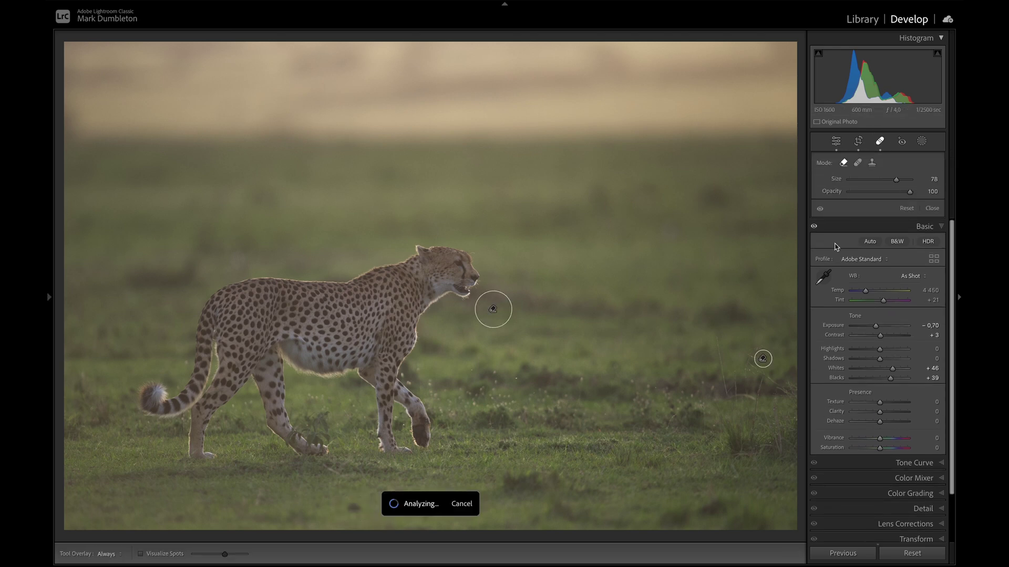
{"action": "key", "text": "q"}
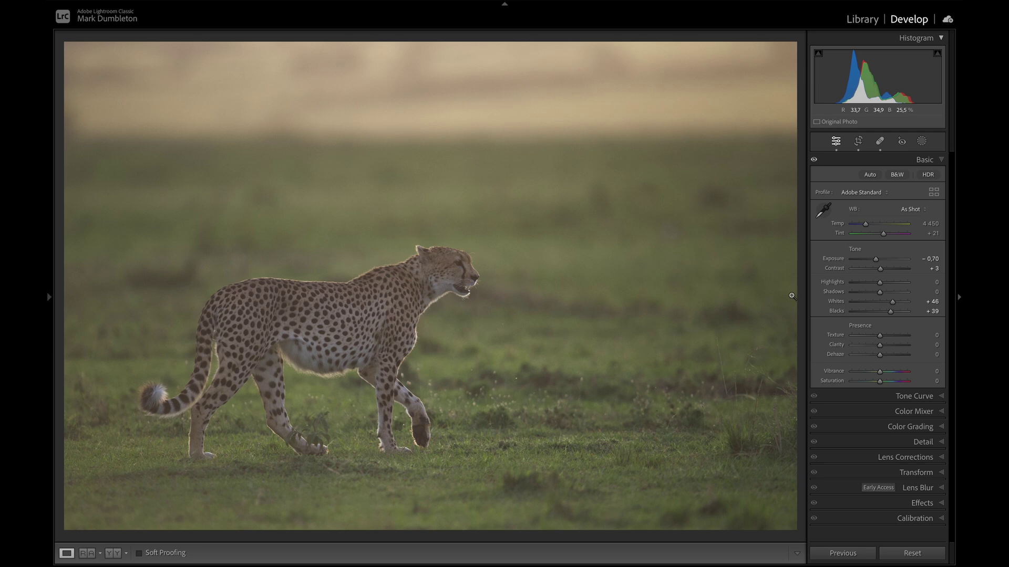
Turn on Remove Chromatic Aberration in Lens Corrections, then return to the Detail panel
{"action": "left_click", "coordinate": [609, 283]}
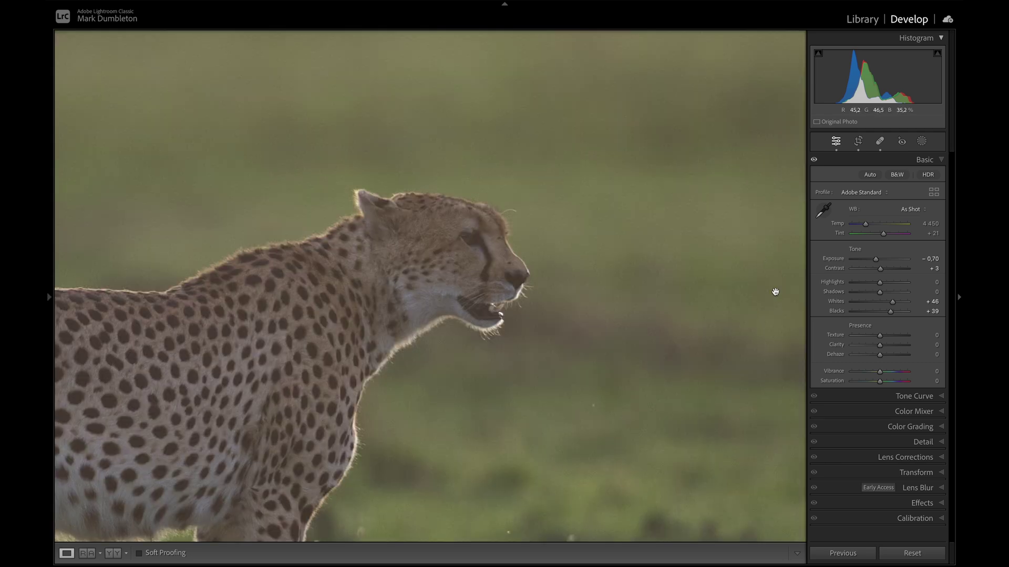
{"action": "left_click", "coordinate": [920, 441]}
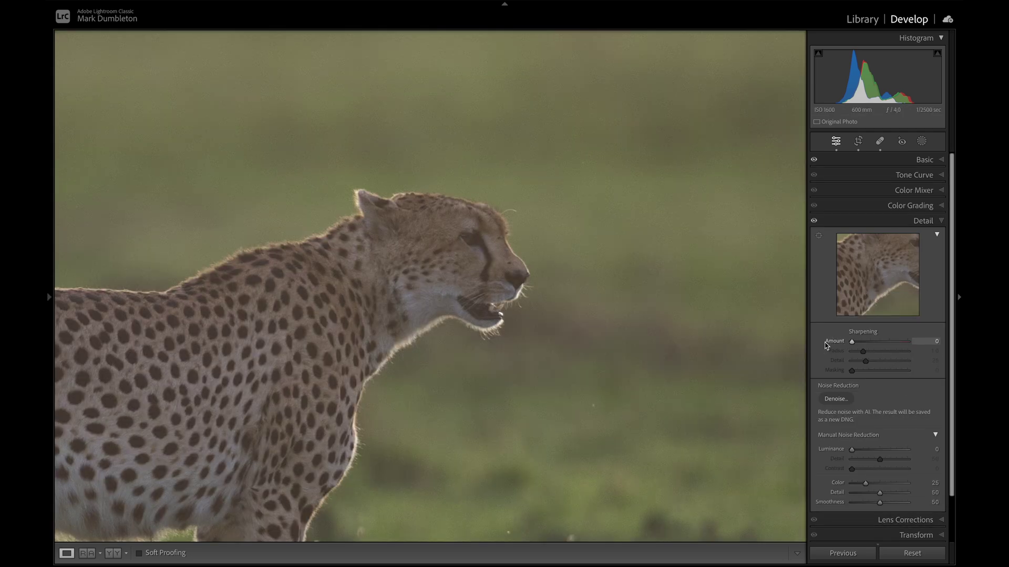
{"action": "left_click", "coordinate": [905, 520]}
{"action": "left_click", "coordinate": [833, 268]}
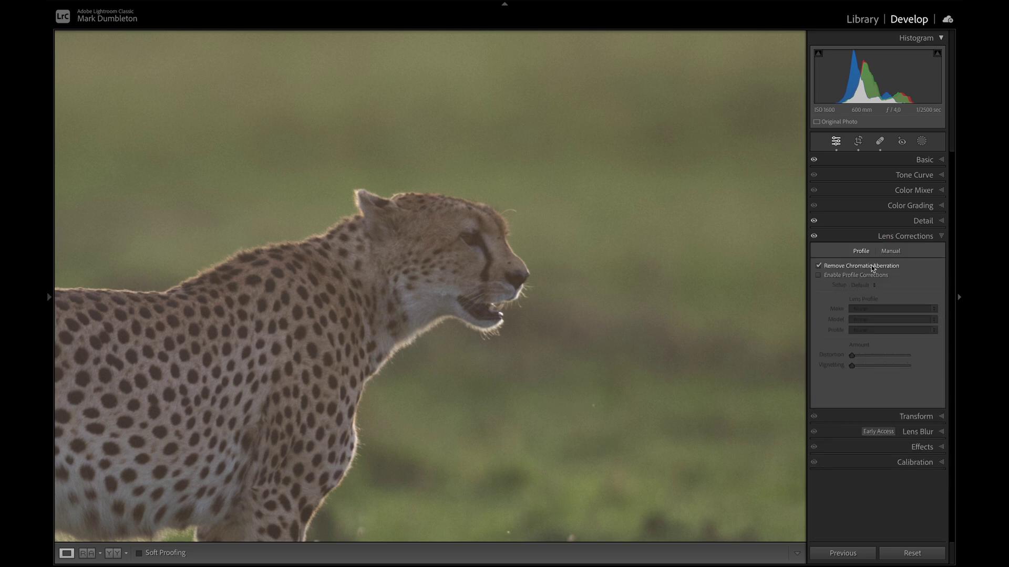
{"action": "left_click", "coordinate": [925, 221]}
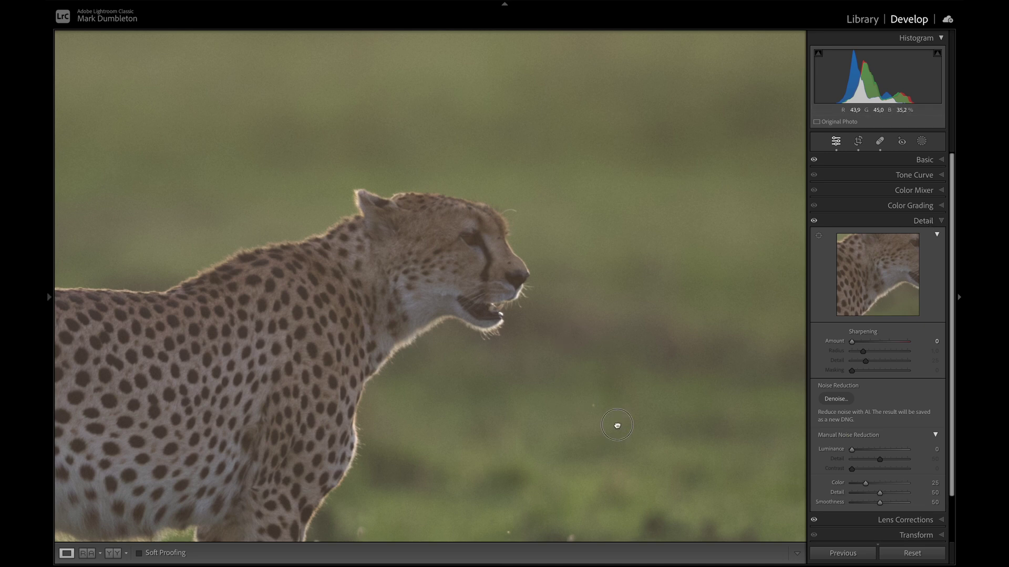
{"action": "left_click_drag", "start_coordinate": [615, 422], "coordinate": [552, 343]}
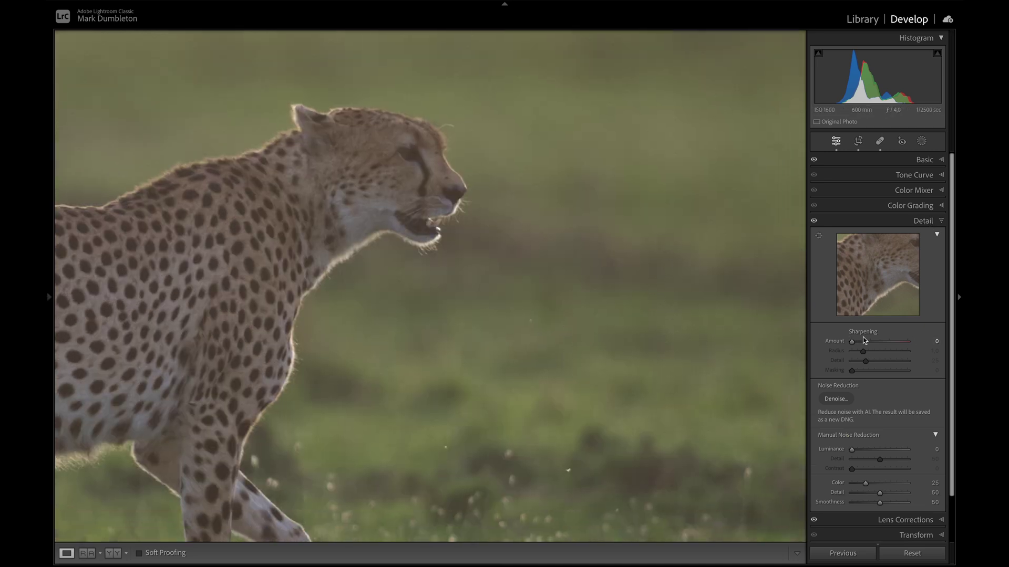
Preview AI Denoise and enhance at Amount 40 to create a denoised DNG
{"action": "left_click", "coordinate": [835, 399]}
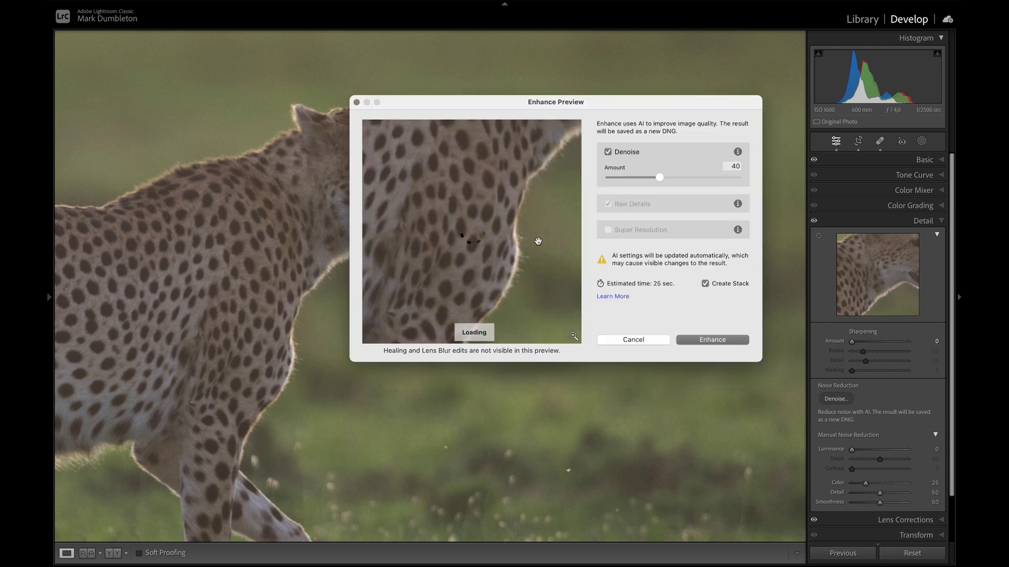
{"action": "left_click_drag", "start_coordinate": [553, 212], "coordinate": [457, 218]}
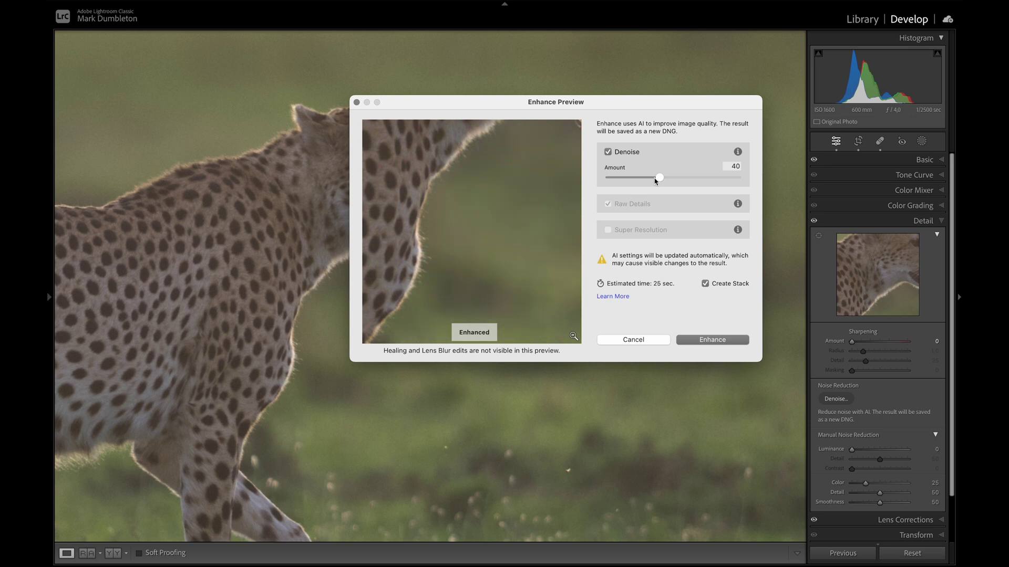
{"action": "left_click", "coordinate": [710, 341]}
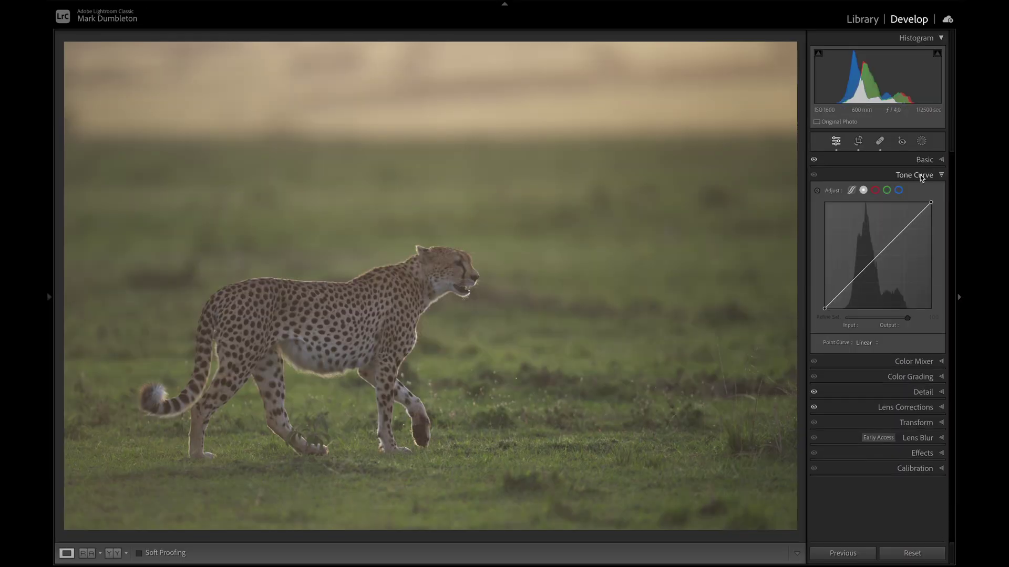
Pull a tone curve shadow point down to 74/65 and a highlight point up to about 152/158
{"action": "left_click_drag", "start_coordinate": [856, 281], "coordinate": [854, 283]}
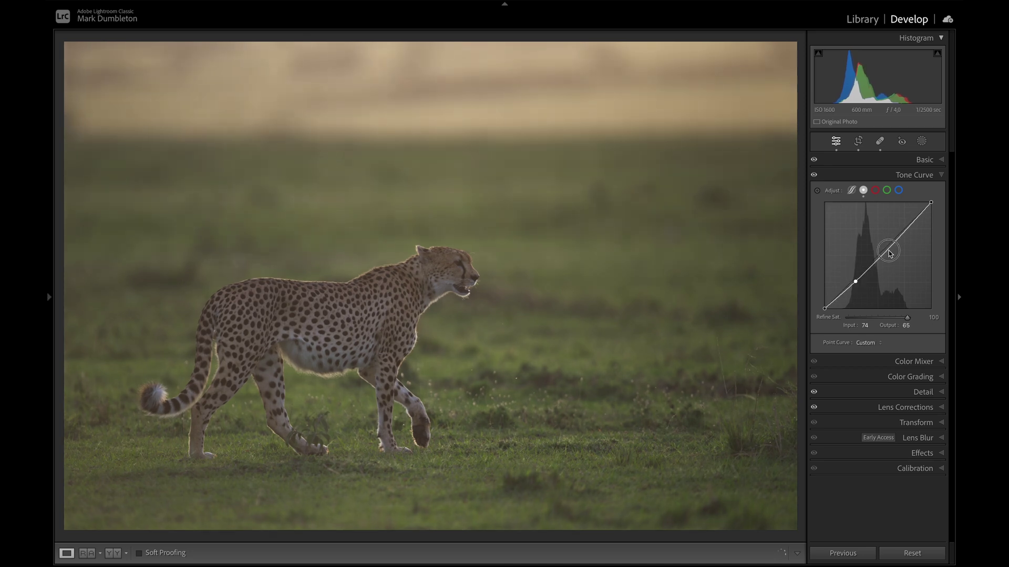
{"action": "left_click_drag", "start_coordinate": [887, 252], "coordinate": [889, 245]}
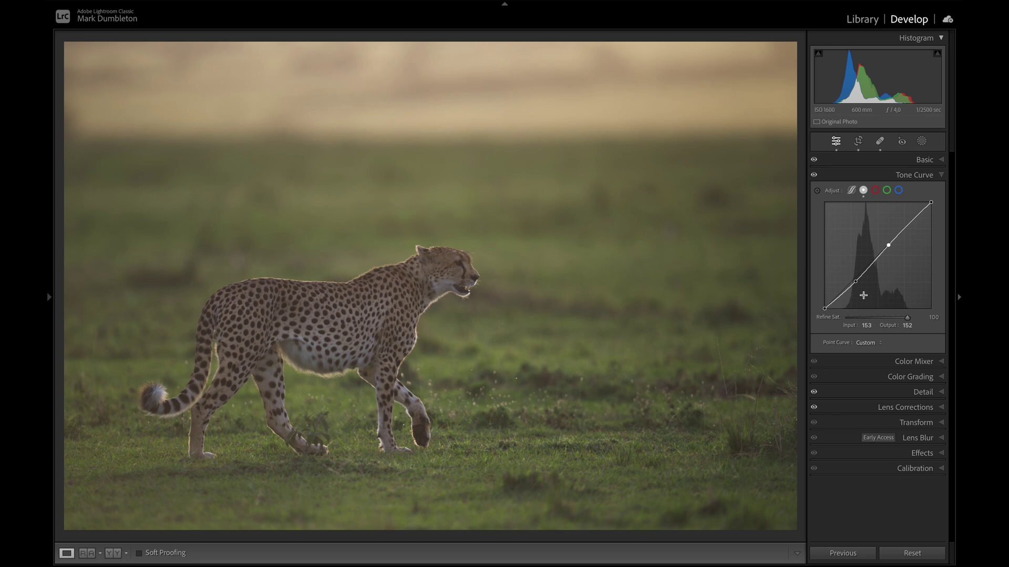
{"action": "left_click_drag", "start_coordinate": [887, 245], "coordinate": [866, 227]}
Tint the Color Grading shadows blue at hue 220 and shift Balance toward highlights
{"action": "left_click", "coordinate": [923, 159]}
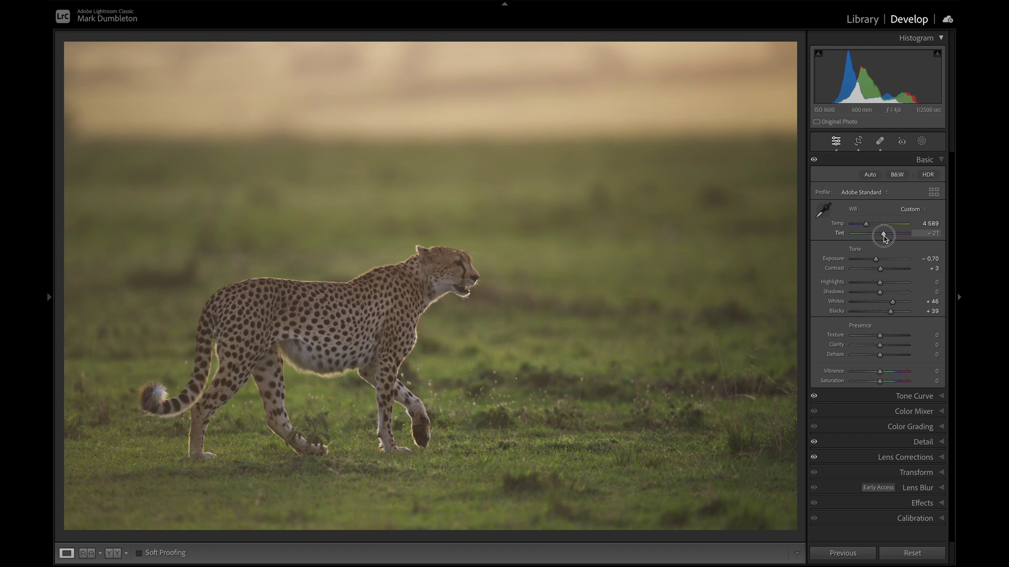
{"action": "left_click", "coordinate": [914, 425]}
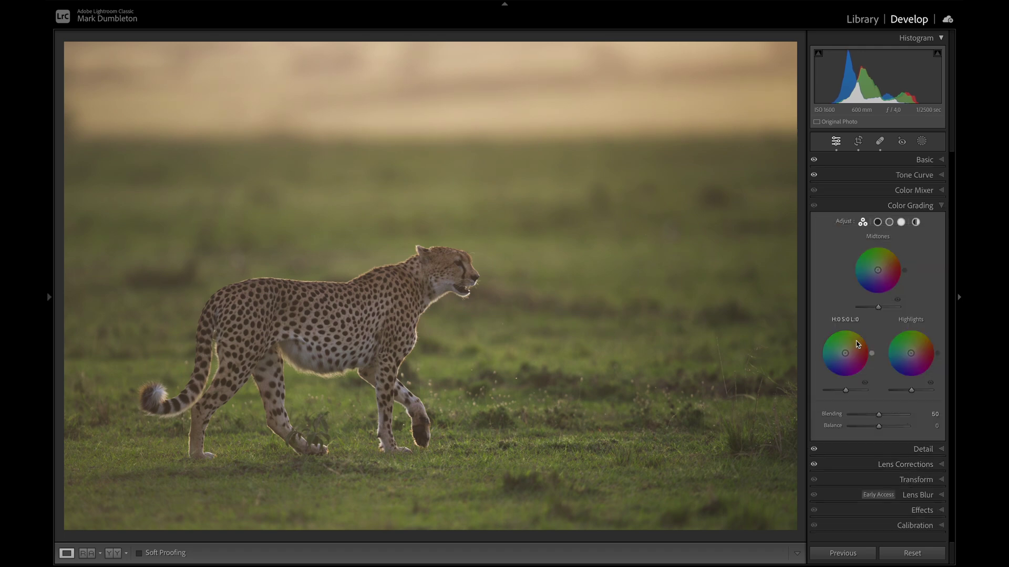
{"action": "left_click_drag", "start_coordinate": [844, 353], "coordinate": [830, 364]}
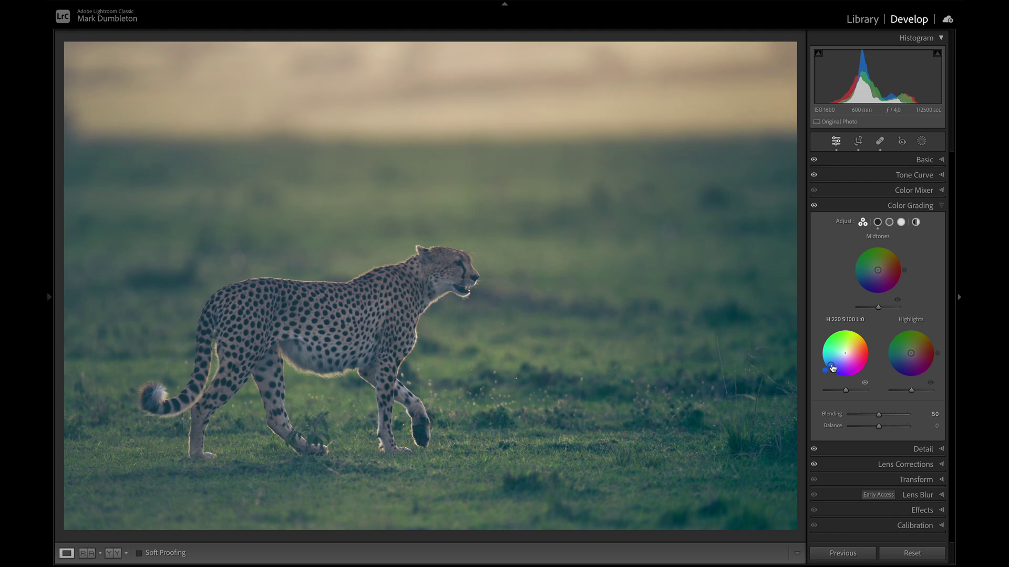
{"action": "left_click_drag", "start_coordinate": [831, 365], "coordinate": [839, 362]}
{"action": "mouse_move", "coordinate": [878, 426]}
{"action": "left_mouse_down"}
{"action": "mouse_move", "coordinate": [892, 428]}
{"action": "mouse_move", "coordinate": [872, 414]}
{"action": "mouse_move", "coordinate": [887, 416]}
{"action": "mouse_move", "coordinate": [888, 429]}
{"action": "left_mouse_up"}
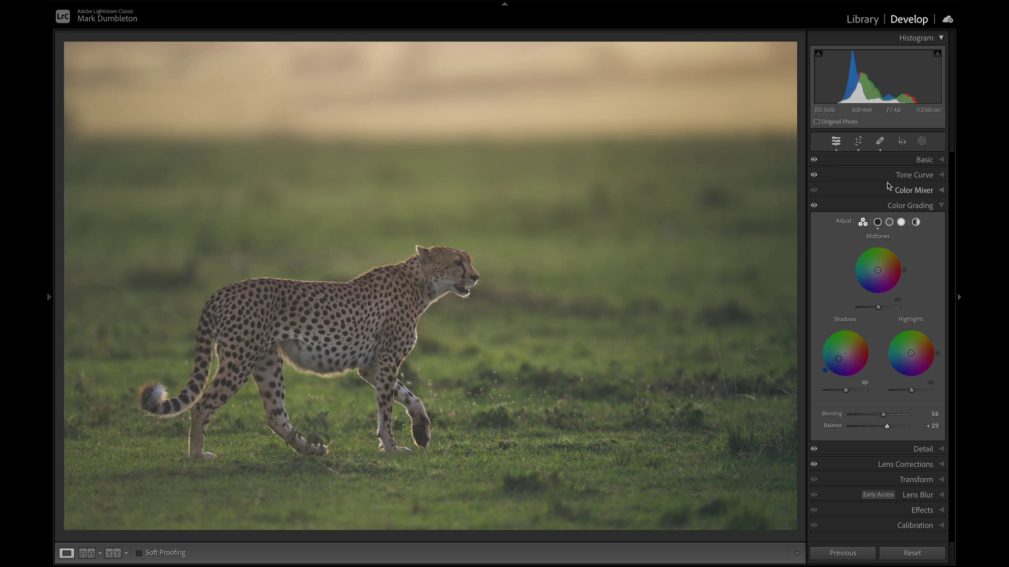
Warm Temp to 4 759 and strengthen the blue shadow tint to saturation 51
{"action": "left_click", "coordinate": [923, 160]}
{"action": "left_click_drag", "start_coordinate": [866, 223], "coordinate": [867, 226]}
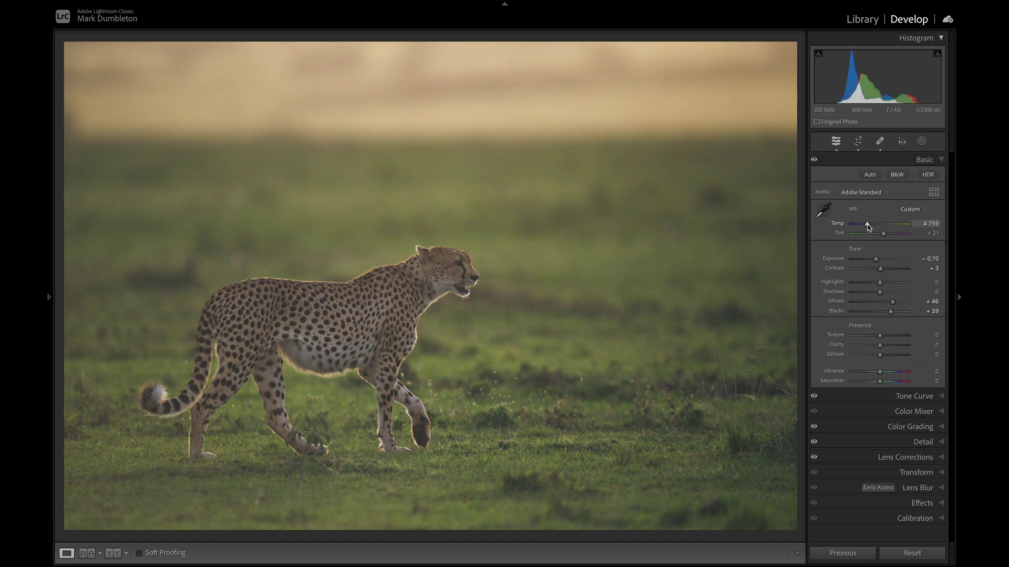
{"action": "left_click", "coordinate": [912, 428]}
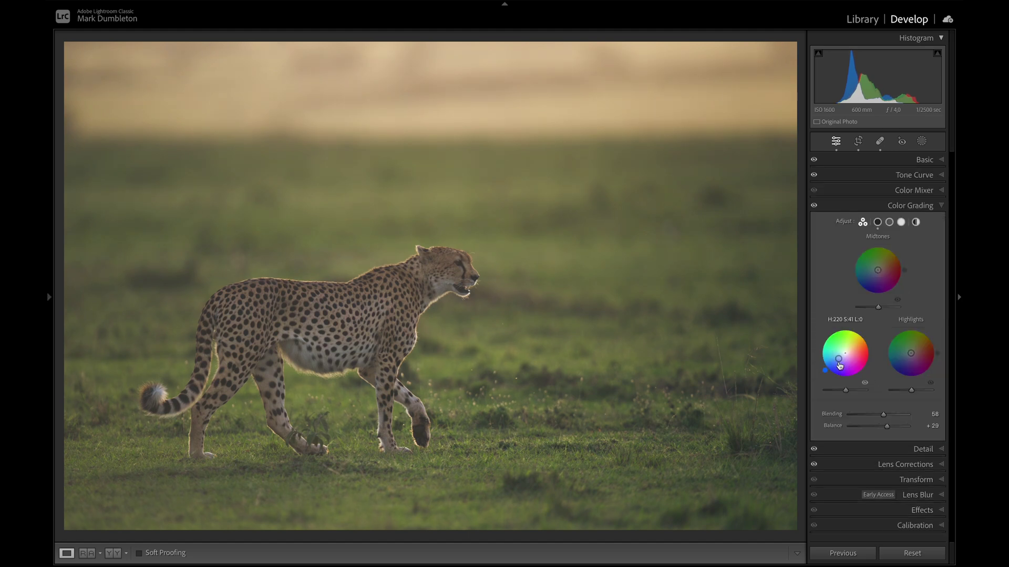
{"action": "left_click_drag", "start_coordinate": [838, 358], "coordinate": [837, 359]}
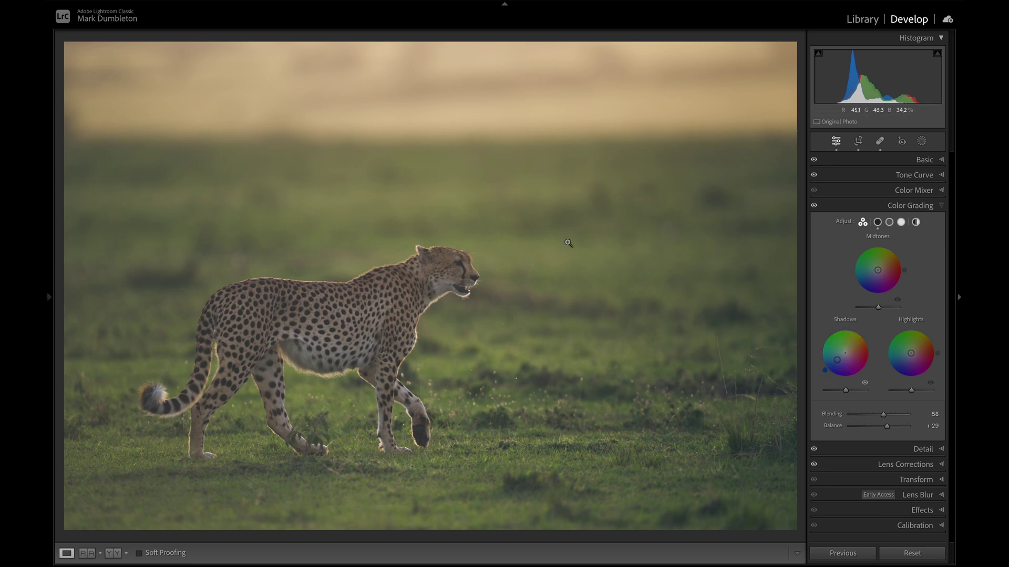
Lower the grass yellows and greens in saturation and hue using the HSL targeted adjustment tool
{"action": "left_click", "coordinate": [912, 192]}
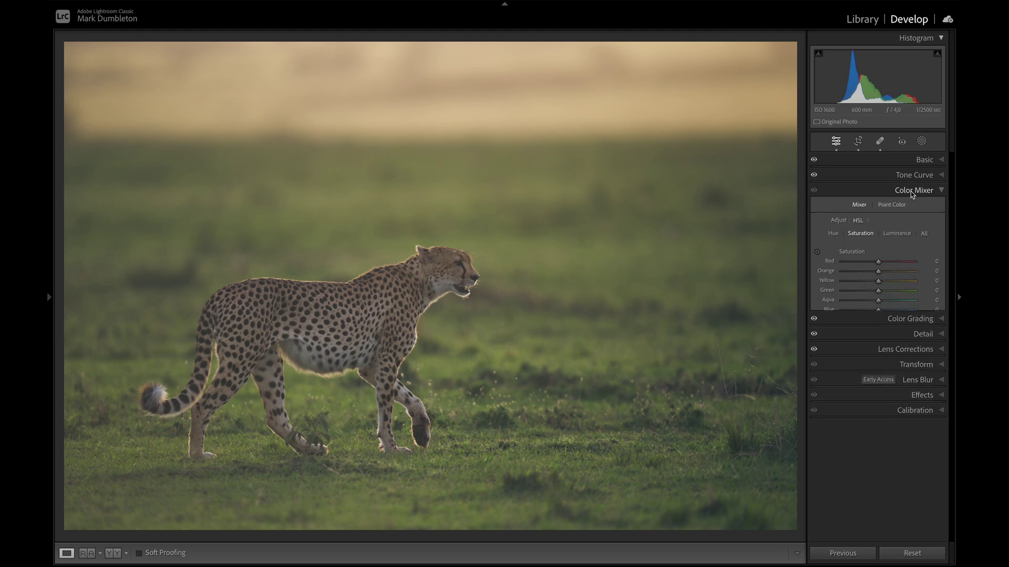
{"action": "left_click", "coordinate": [817, 253]}
{"action": "left_click_drag", "start_coordinate": [596, 275], "coordinate": [602, 285]}
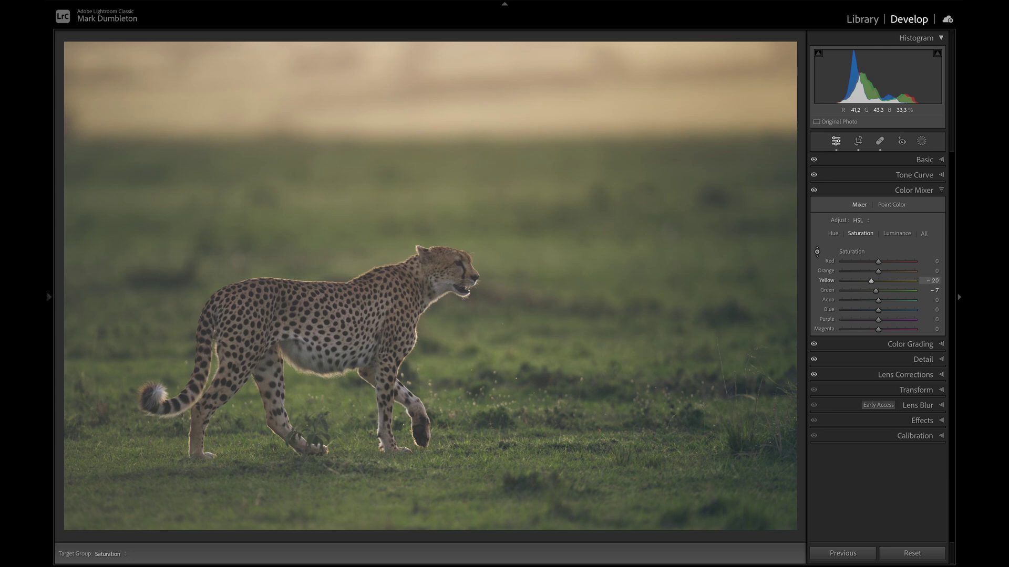
{"action": "key", "text": "ctrl+alt+shift+h"}
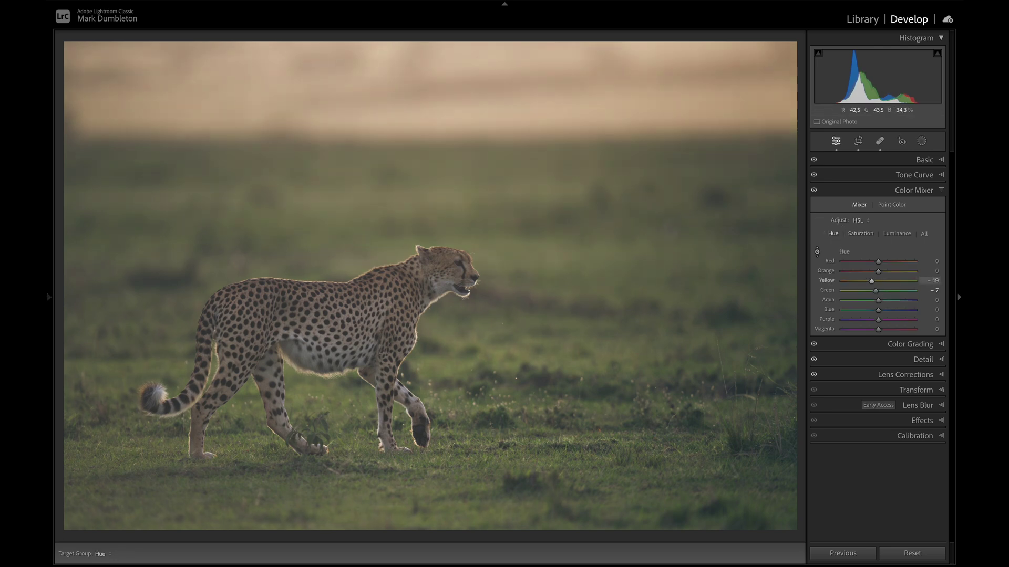
{"action": "left_click_drag", "start_coordinate": [601, 287], "coordinate": [602, 292]}
Set white balance to Temp 4 971 and Tint +17
{"action": "left_click", "coordinate": [923, 160]}
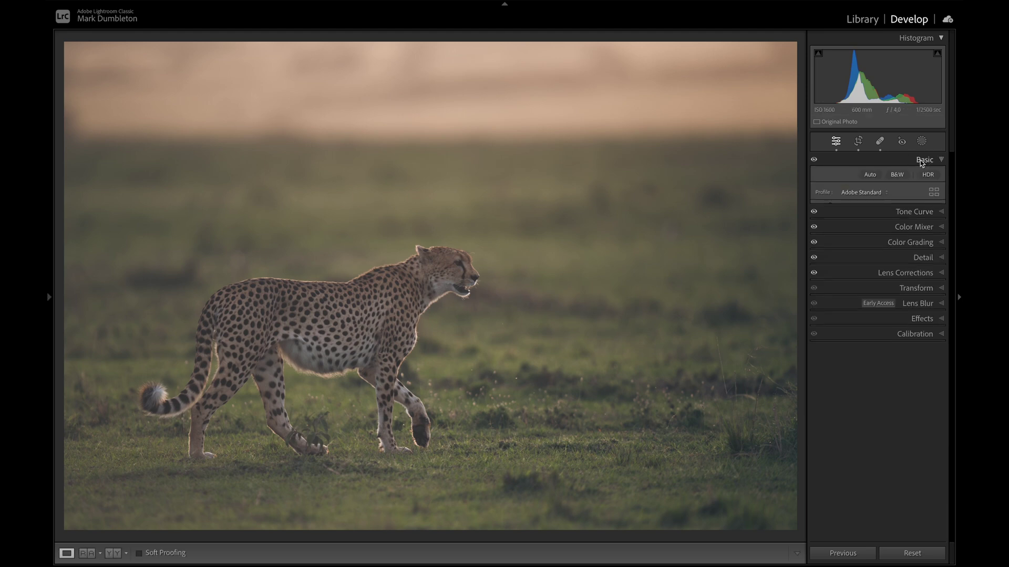
{"action": "left_click", "coordinate": [868, 225]}
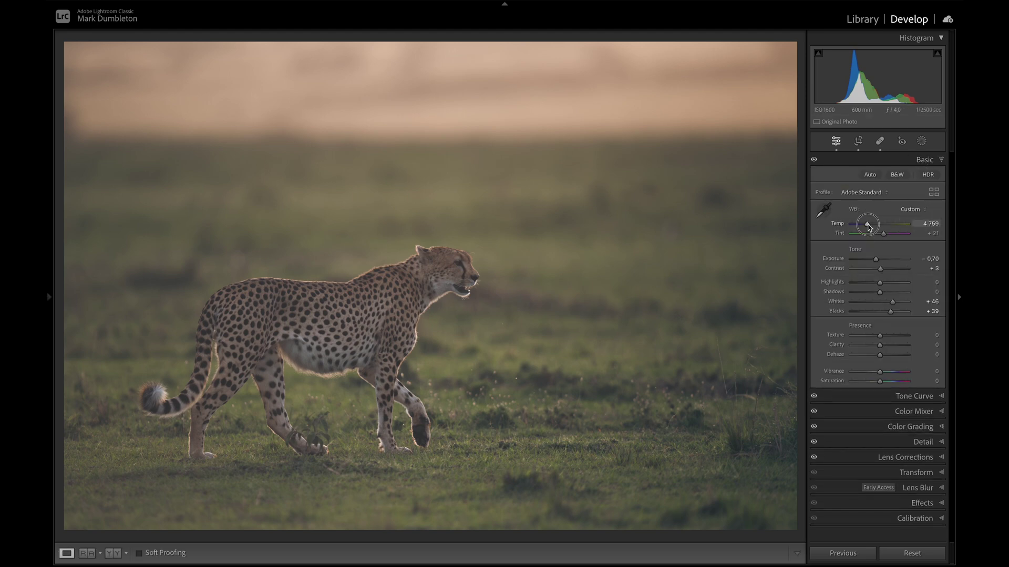
{"action": "left_click_drag", "start_coordinate": [868, 226], "coordinate": [870, 227]}
{"action": "left_click_drag", "start_coordinate": [870, 226], "coordinate": [871, 225]}
{"action": "left_click_drag", "start_coordinate": [870, 226], "coordinate": [870, 227]}
{"action": "left_click", "coordinate": [882, 234]}
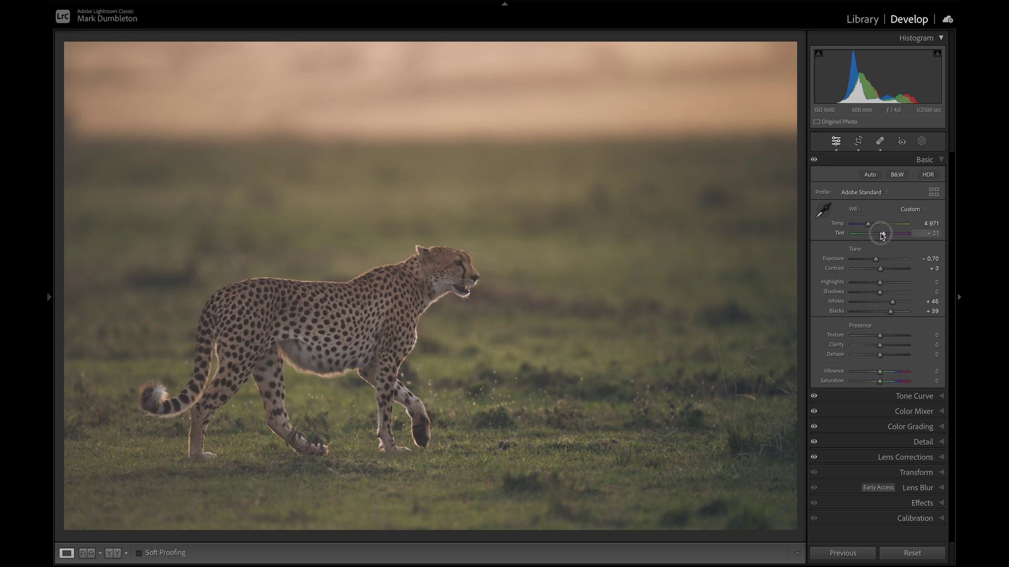
{"action": "left_click_drag", "start_coordinate": [882, 235], "coordinate": [881, 236]}
Raise Color Grading Balance to +40 and increase Contrast in the Basic panel
{"action": "left_click", "coordinate": [900, 426]}
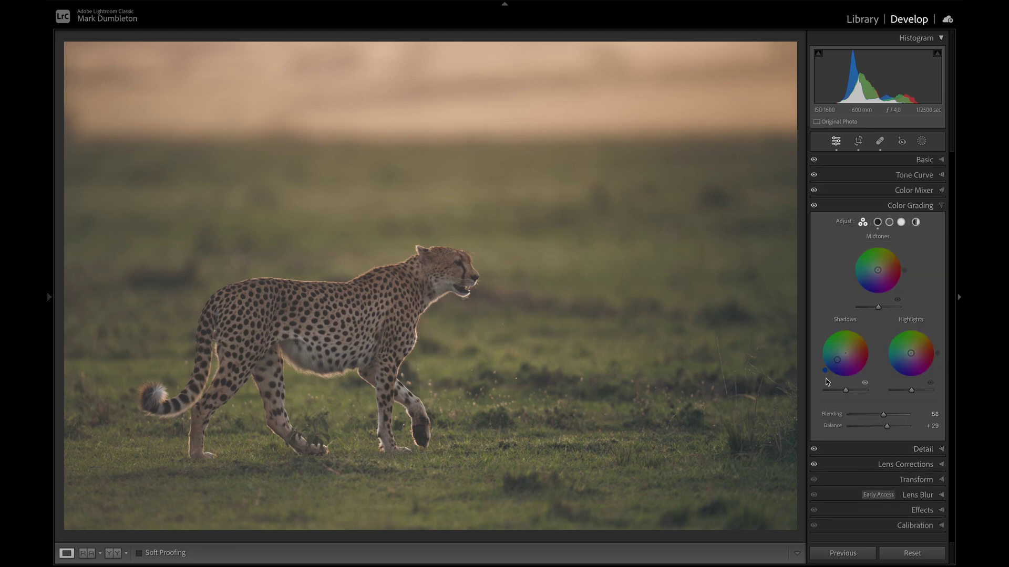
{"action": "left_click_drag", "start_coordinate": [887, 428], "coordinate": [888, 431]}
{"action": "left_click", "coordinate": [925, 159]}
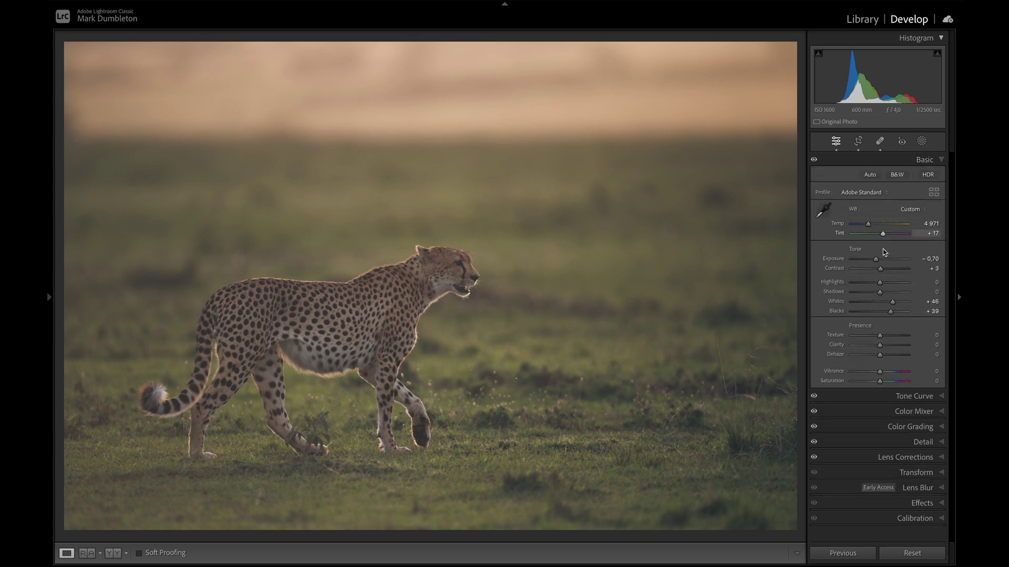
{"action": "left_click_drag", "start_coordinate": [880, 269], "coordinate": [886, 271]}
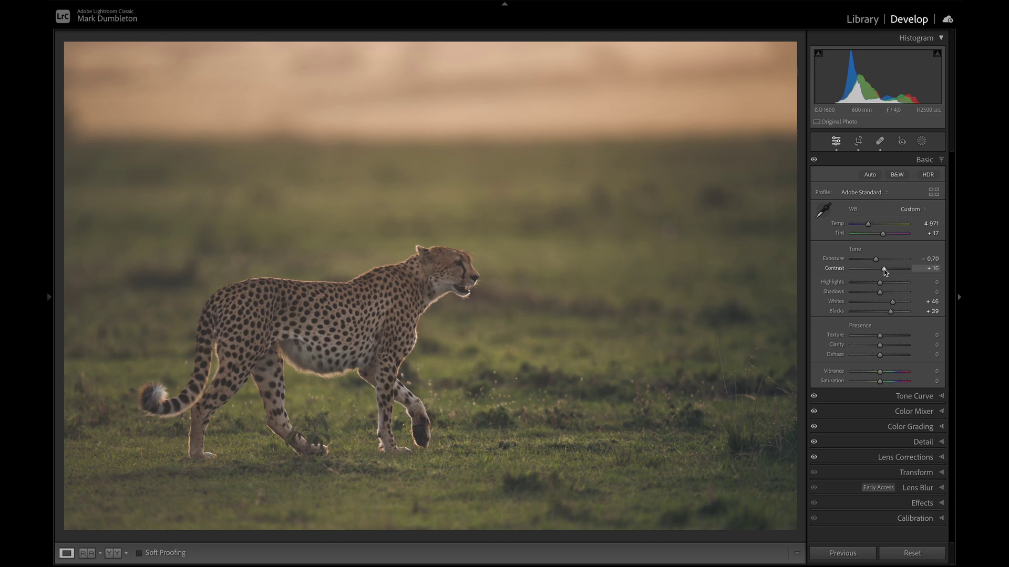
Desaturate the grass further with Color Mixer saturation Green -52 and Yellow -31
{"action": "left_click", "coordinate": [896, 411]}
{"action": "left_click", "coordinate": [864, 235]}
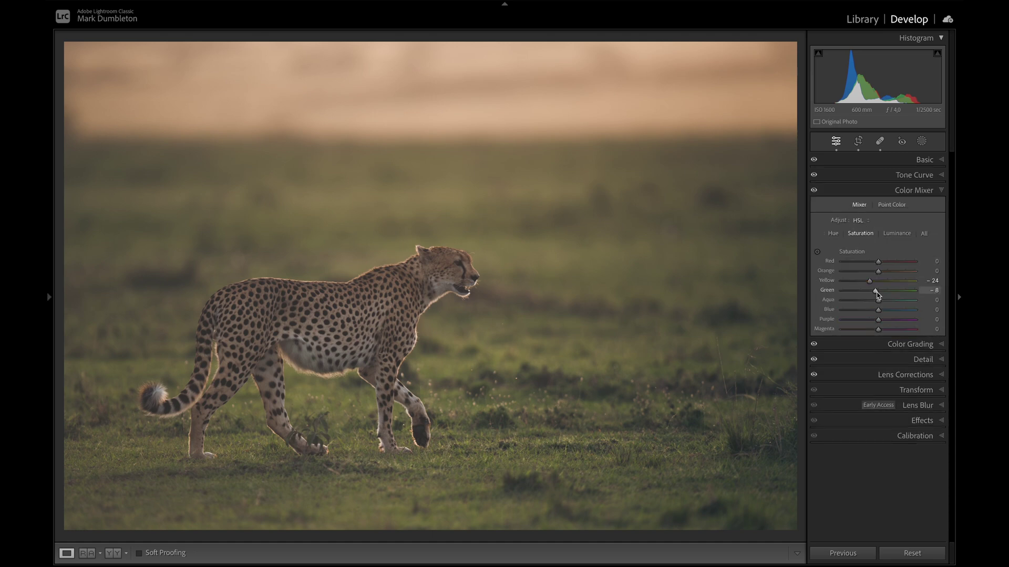
{"action": "mouse_move", "coordinate": [876, 293]}
{"action": "left_mouse_down"}
{"action": "mouse_move", "coordinate": [846, 293]}
{"action": "mouse_move", "coordinate": [866, 284]}
{"action": "left_mouse_up"}
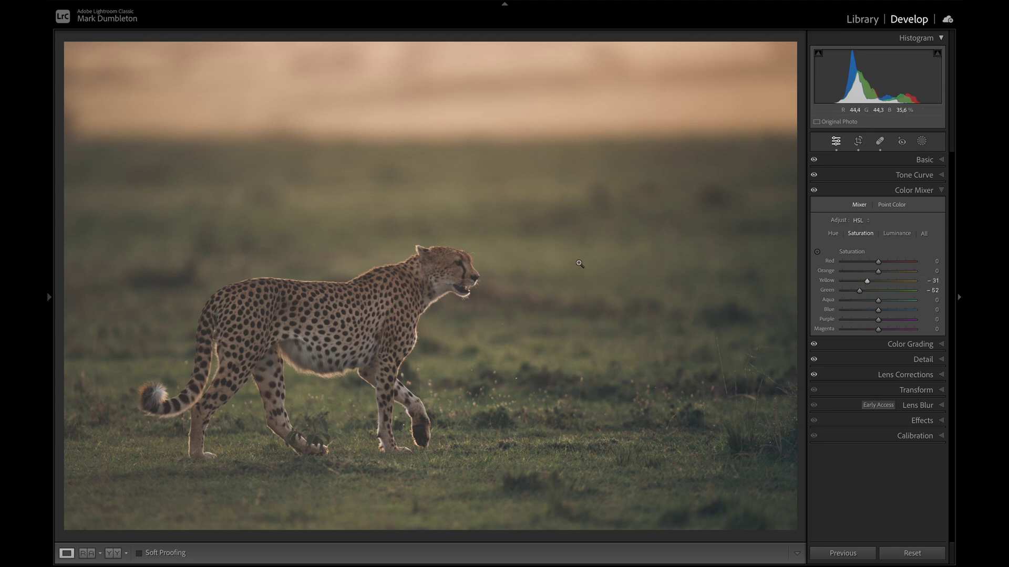
Create a new mask that selects the cheetah as Subject, and zoom in on its edges
{"action": "left_click", "coordinate": [921, 141]}
{"action": "left_click", "coordinate": [837, 181]}
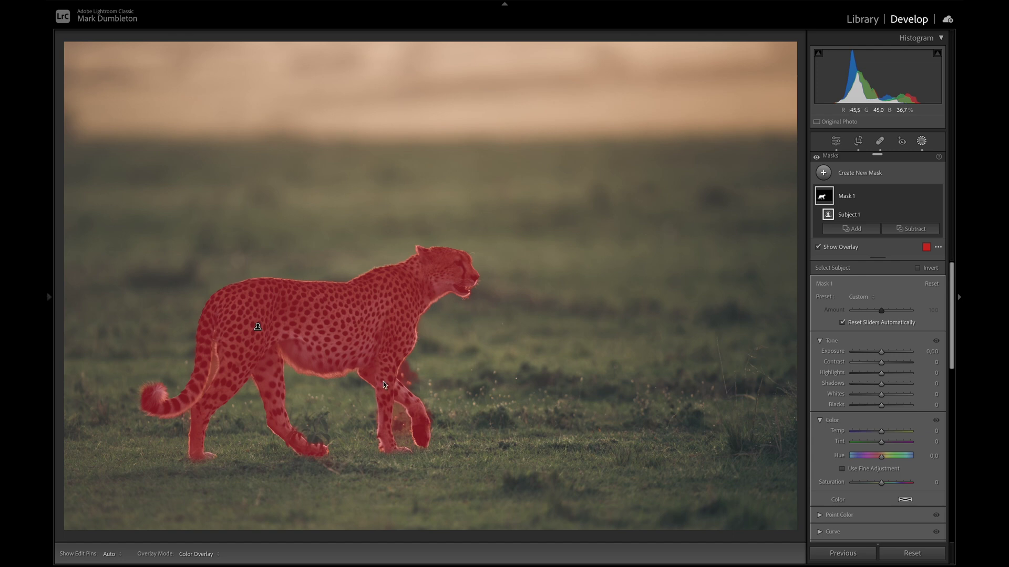
{"action": "key", "text": "z"}
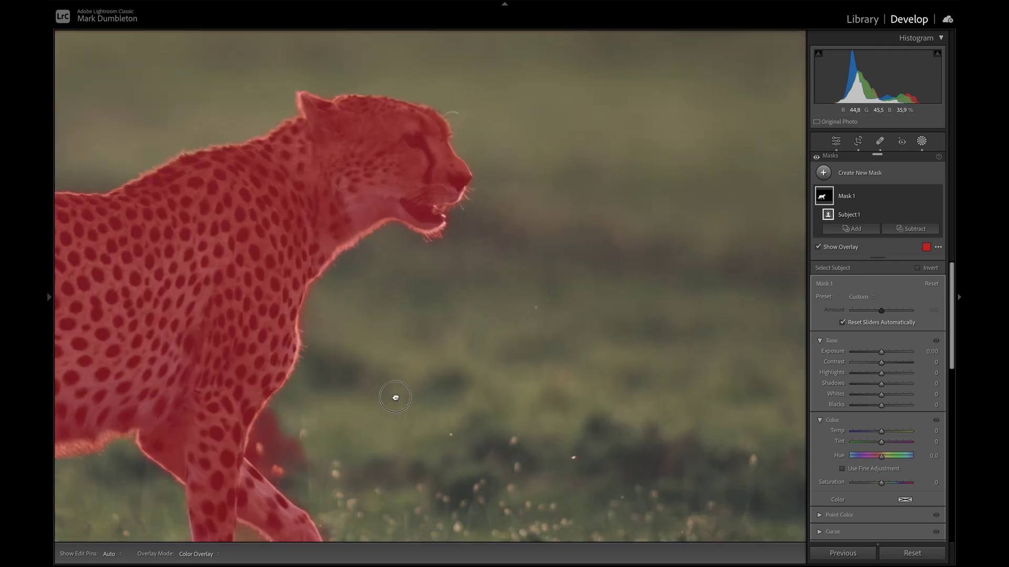
{"action": "left_click_drag", "start_coordinate": [394, 396], "coordinate": [446, 315]}
Erase the mask spill between the cheetah's legs with a Subtract brush set to Auto Mask
{"action": "left_click", "coordinate": [916, 230]}
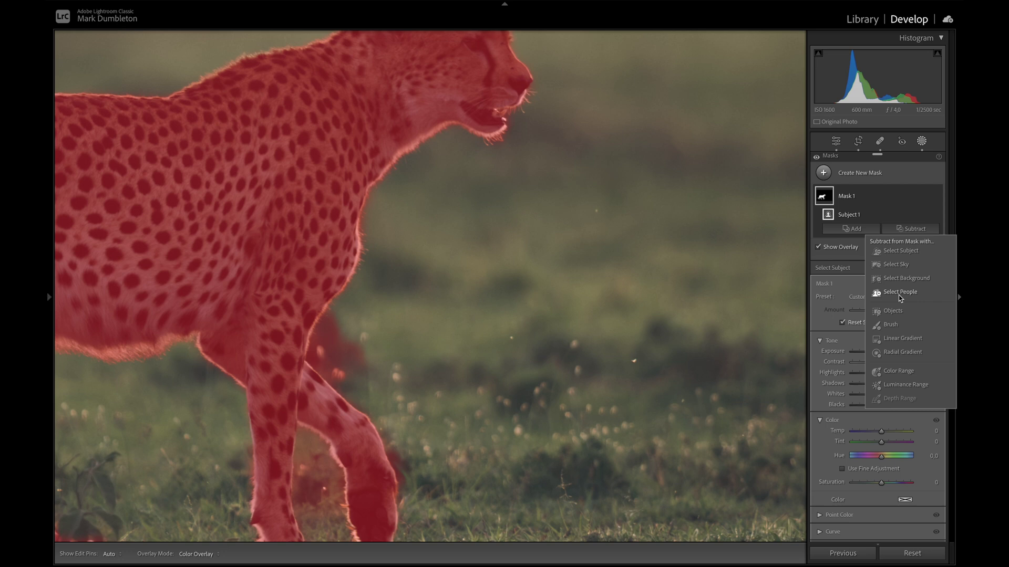
{"action": "left_click", "coordinate": [891, 325]}
{"action": "left_click", "coordinate": [842, 344]}
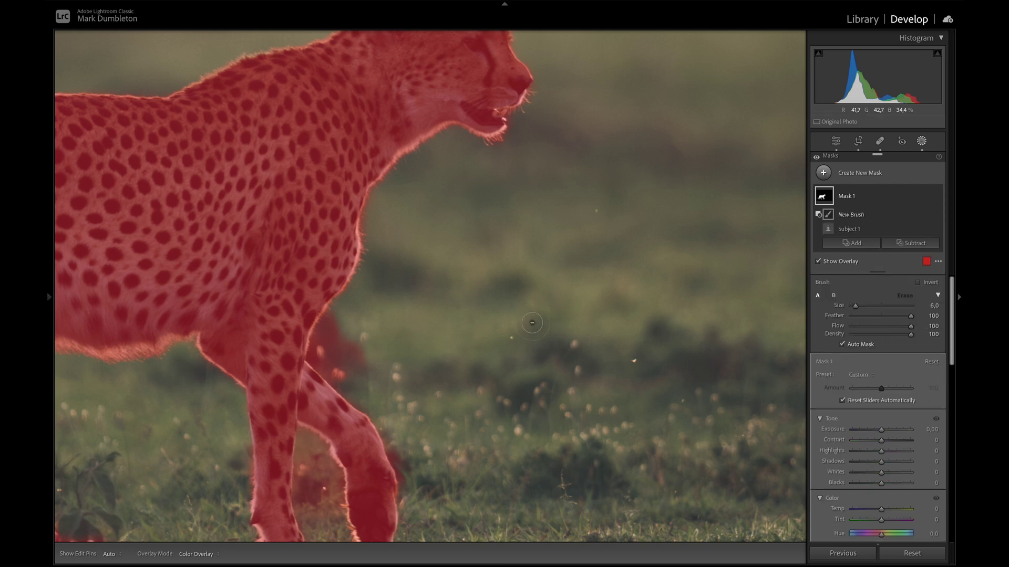
{"action": "mouse_move", "coordinate": [356, 352]}
{"action": "left_mouse_down"}
{"action": "mouse_move", "coordinate": [493, 230]}
{"action": "mouse_move", "coordinate": [470, 194]}
{"action": "mouse_move", "coordinate": [450, 229]}
{"action": "mouse_move", "coordinate": [499, 265]}
{"action": "mouse_move", "coordinate": [493, 229]}
{"action": "mouse_move", "coordinate": [455, 225]}
{"action": "left_mouse_up"}
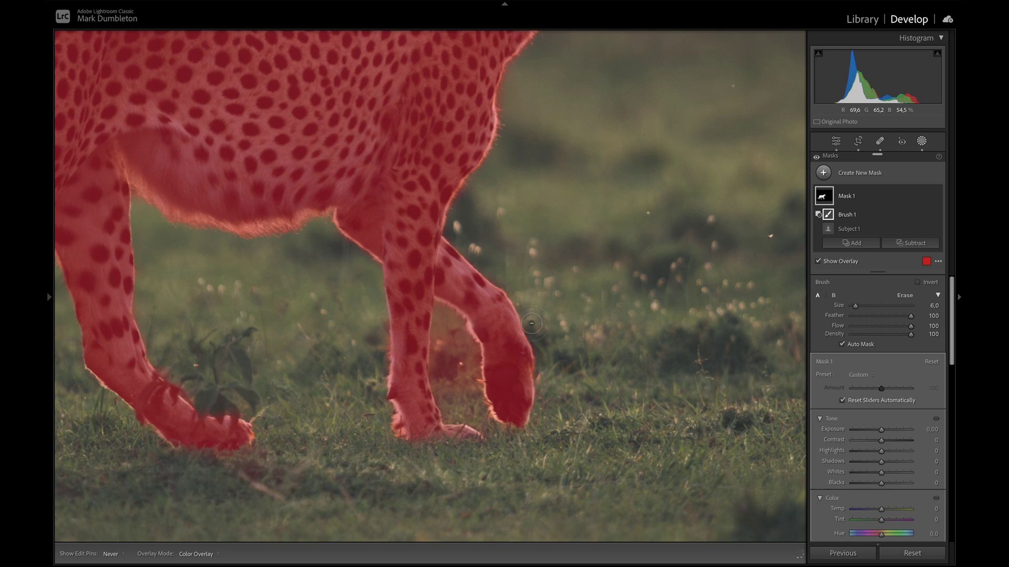
{"action": "key", "text": "h"}
{"action": "mouse_move", "coordinate": [469, 386]}
{"action": "left_mouse_down"}
{"action": "mouse_move", "coordinate": [446, 390]}
{"action": "mouse_move", "coordinate": [438, 310]}
{"action": "mouse_move", "coordinate": [432, 363]}
{"action": "mouse_move", "coordinate": [448, 402]}
{"action": "mouse_move", "coordinate": [470, 378]}
{"action": "mouse_move", "coordinate": [451, 323]}
{"action": "mouse_move", "coordinate": [464, 383]}
{"action": "left_mouse_up"}
{"action": "key", "text": "h"}
Erase the mask between the tail and hind leg, then fit the photo back in view
{"action": "left_click_drag", "start_coordinate": [223, 299], "coordinate": [539, 296]}
{"action": "left_click_drag", "start_coordinate": [310, 276], "coordinate": [449, 320]}
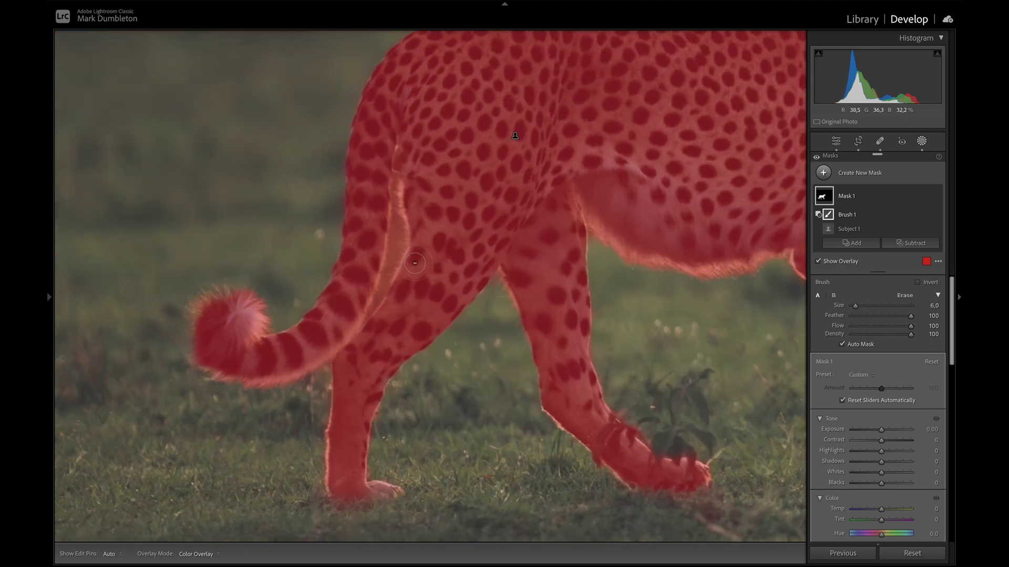
{"action": "key", "text": "h"}
{"action": "mouse_move", "coordinate": [395, 234]}
{"action": "left_mouse_down"}
{"action": "mouse_move", "coordinate": [393, 188]}
{"action": "mouse_move", "coordinate": [390, 252]}
{"action": "mouse_move", "coordinate": [373, 303]}
{"action": "mouse_move", "coordinate": [397, 241]}
{"action": "mouse_move", "coordinate": [397, 228]}
{"action": "mouse_move", "coordinate": [369, 313]}
{"action": "left_mouse_up"}
{"action": "key", "text": "z"}
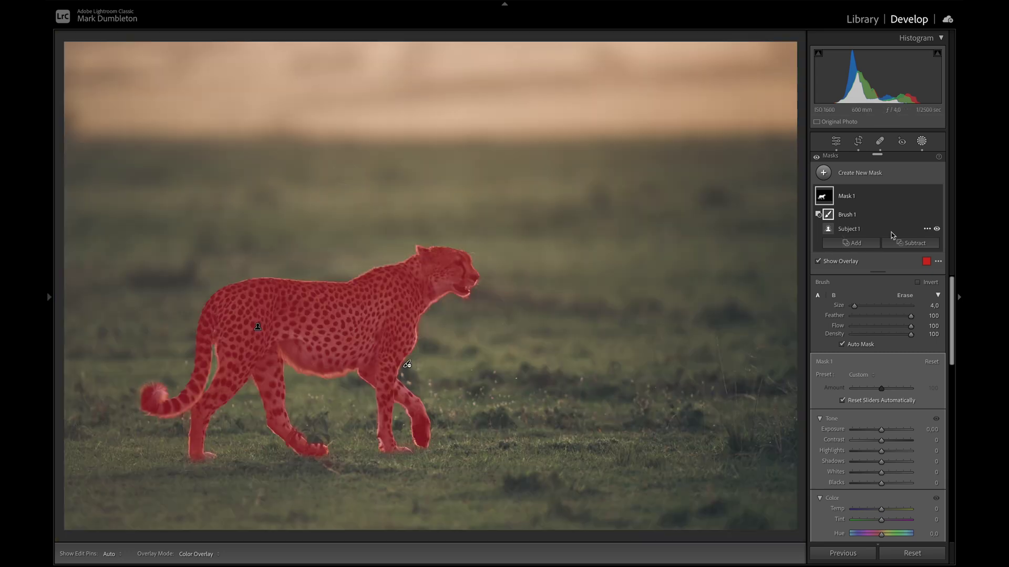
Rename the cheetah mask to 'subject'
{"action": "double_click", "coordinate": [852, 197]}
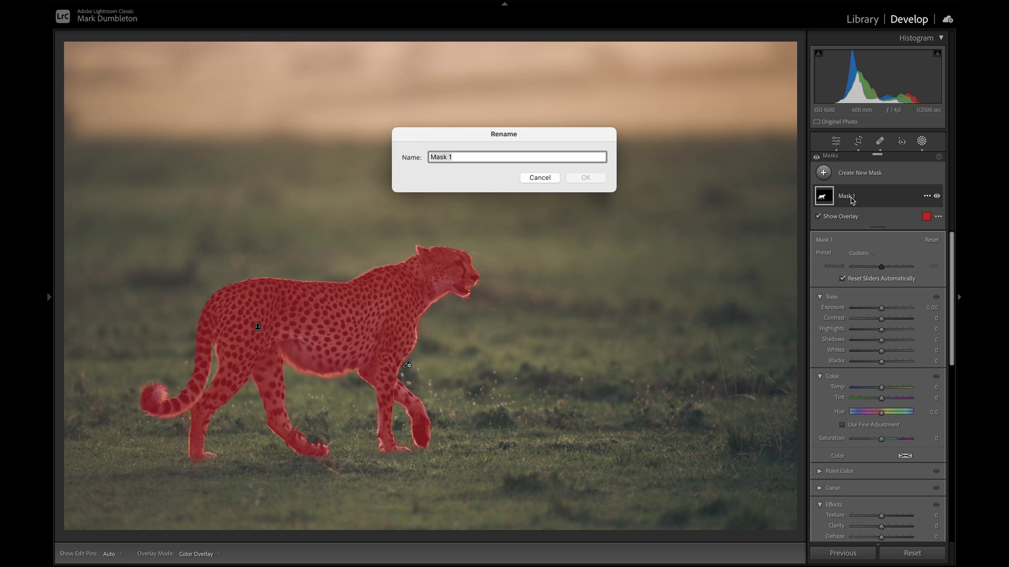
{"action": "type", "text": "subject"}
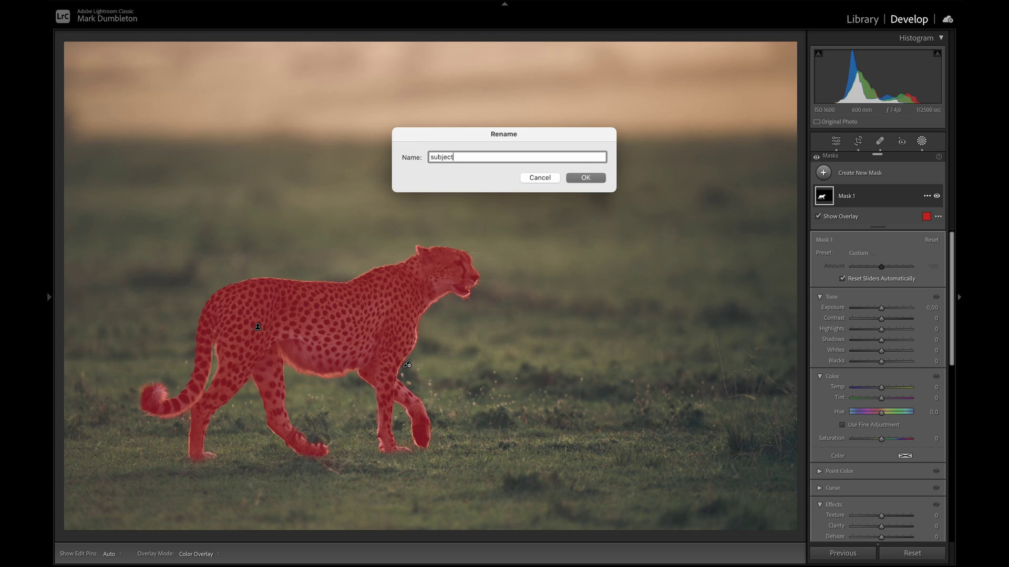
{"action": "key", "text": "Return"}
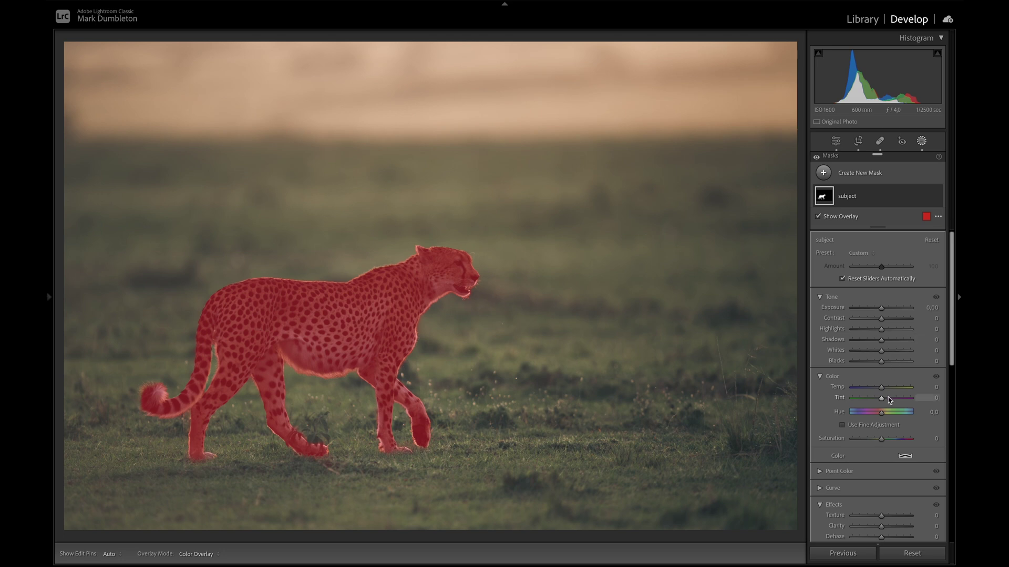
Give the subject mask Saturation 26, Tint 20 and Clarity 13
{"action": "left_click_drag", "start_coordinate": [881, 439], "coordinate": [890, 440]}
{"action": "left_click_drag", "start_coordinate": [883, 401], "coordinate": [888, 403]}
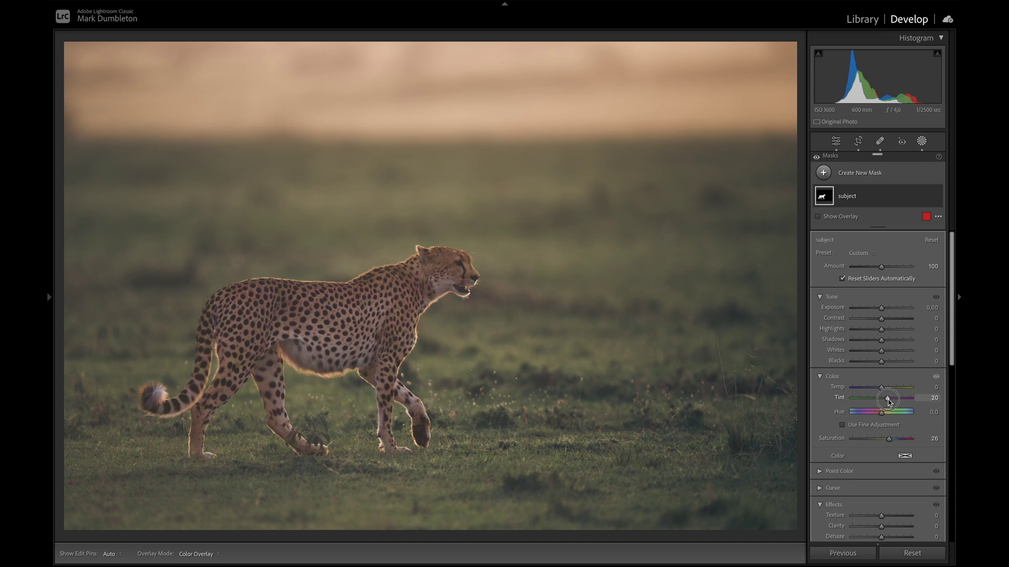
{"action": "scroll", "coordinate": [883, 421], "scroll_direction": "down", "scroll_amount": 3}
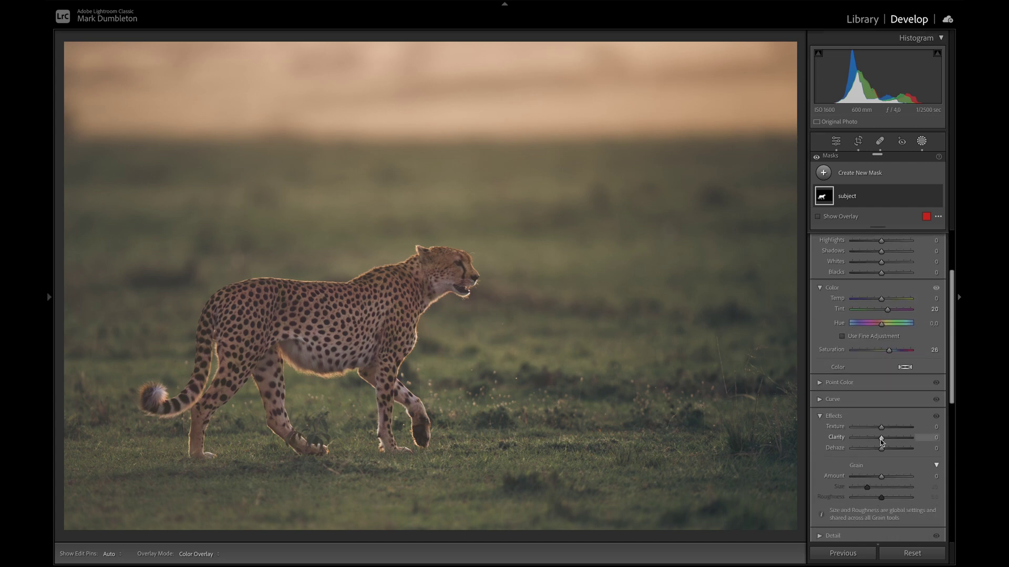
{"action": "left_click_drag", "start_coordinate": [881, 440], "coordinate": [886, 442]}
{"action": "scroll", "coordinate": [884, 367], "scroll_direction": "up", "scroll_amount": 3}
Set the subject mask to Exposure 0.09 and Whites 14, leaving Temp at -2
{"action": "left_click_drag", "start_coordinate": [882, 307], "coordinate": [883, 309]}
{"action": "left_click_drag", "start_coordinate": [882, 387], "coordinate": [884, 387]}
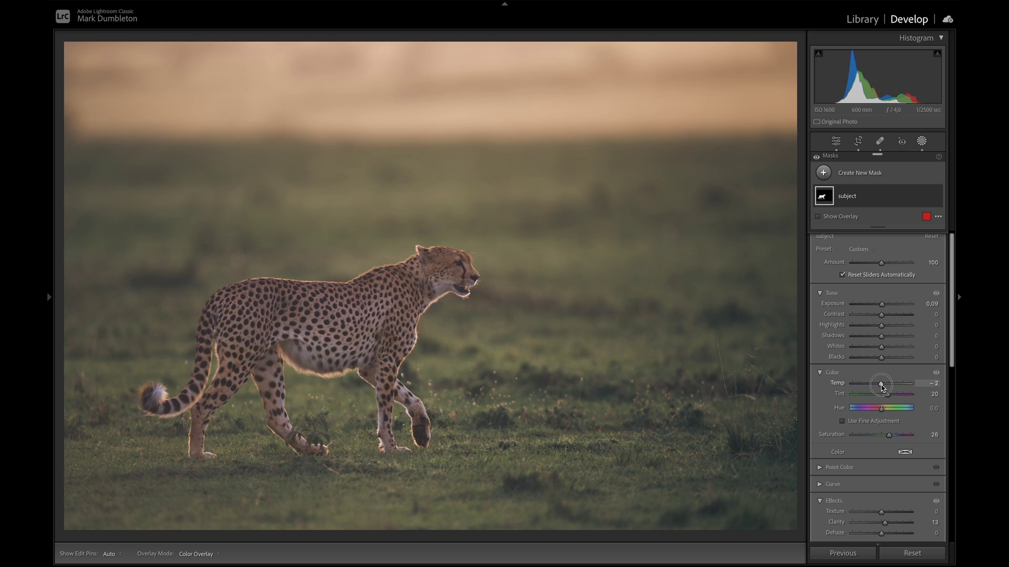
{"action": "left_click_drag", "start_coordinate": [883, 387], "coordinate": [882, 387]}
{"action": "left_click_drag", "start_coordinate": [881, 347], "coordinate": [887, 349]}
Add a linear gradient from the bottom edge at Exposure -0.60, with its bottom pin below the frame
{"action": "left_click", "coordinate": [920, 142]}
{"action": "left_click", "coordinate": [919, 143]}
{"action": "left_click", "coordinate": [824, 174]}
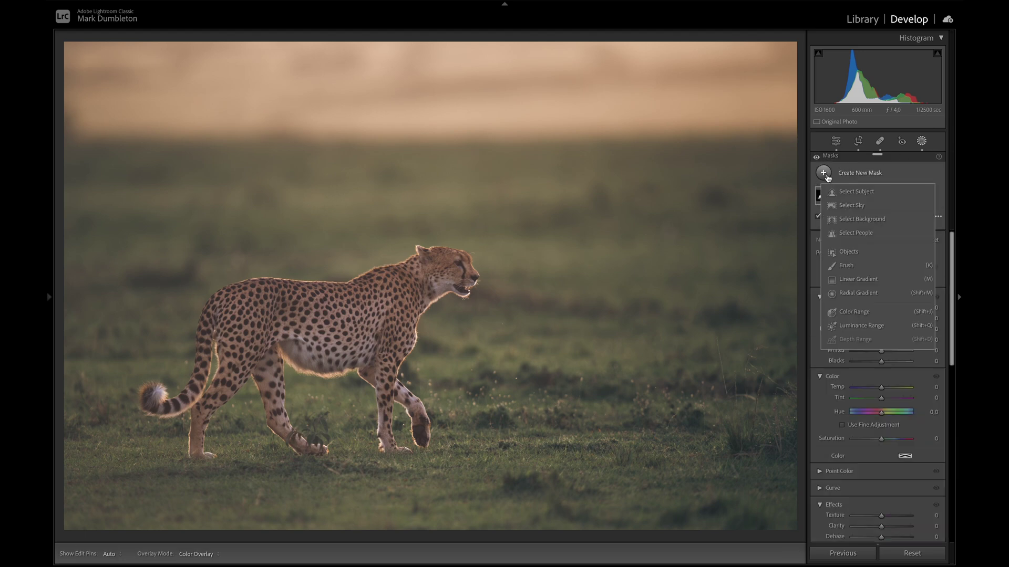
{"action": "left_click", "coordinate": [864, 279]}
{"action": "left_click_drag", "start_coordinate": [424, 539], "coordinate": [423, 436]}
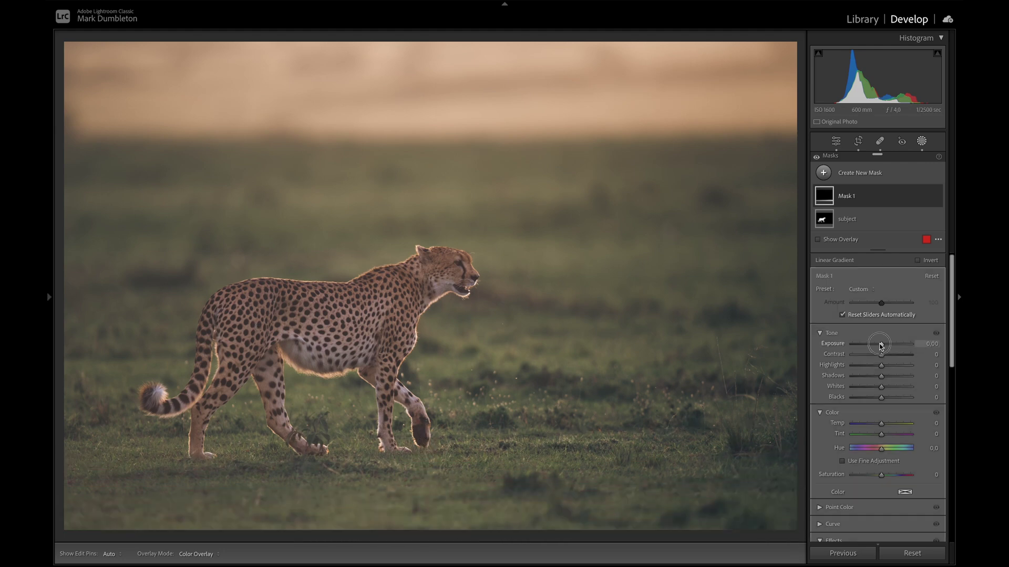
{"action": "left_click_drag", "start_coordinate": [881, 345], "coordinate": [877, 345]}
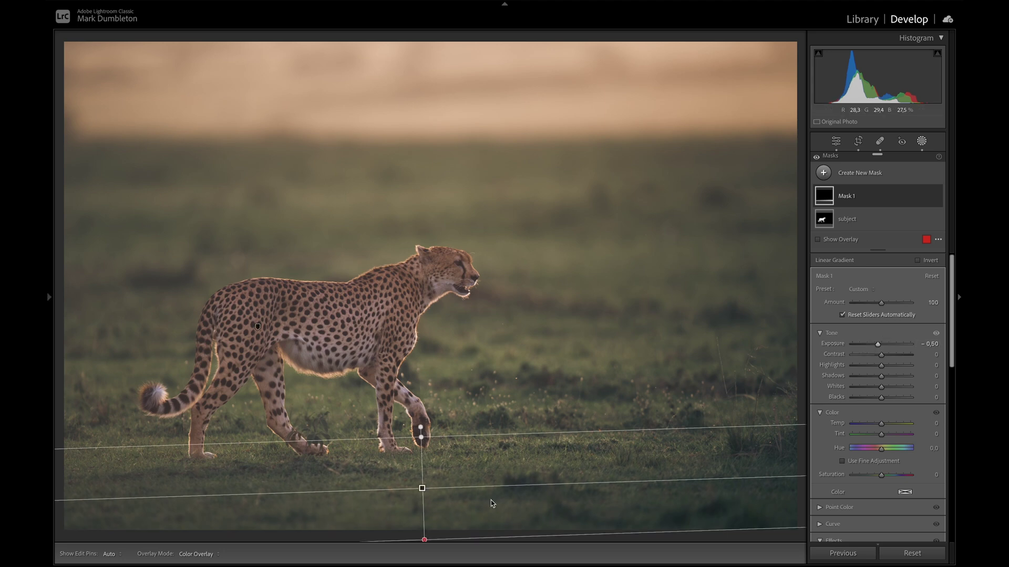
{"action": "left_click_drag", "start_coordinate": [424, 539], "coordinate": [424, 561]}
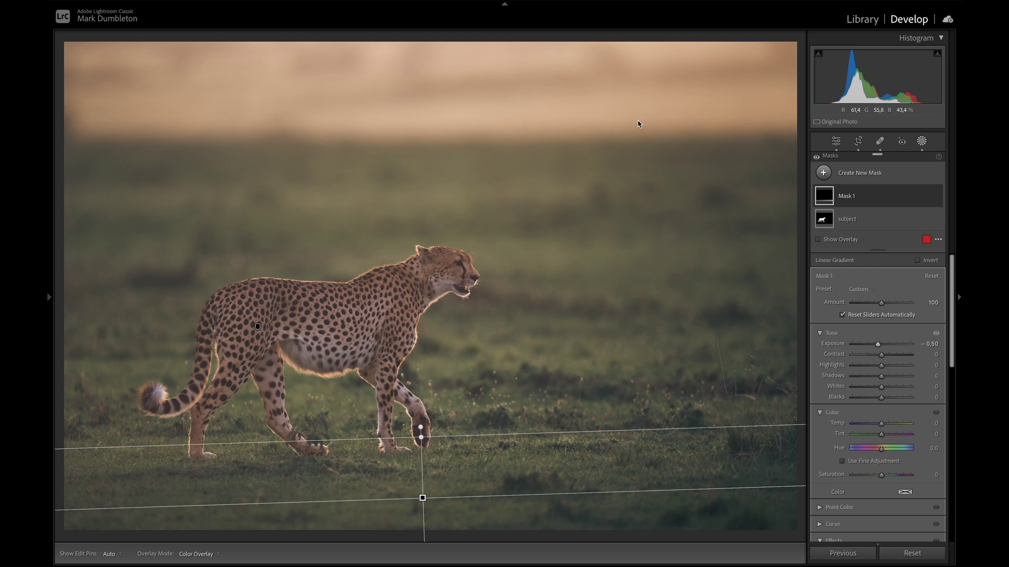
Duplicate and invert the subject mask to create a background mask
{"action": "mouse_move", "coordinate": [857, 225]}
{"action": "left_click", "coordinate": [926, 220]}
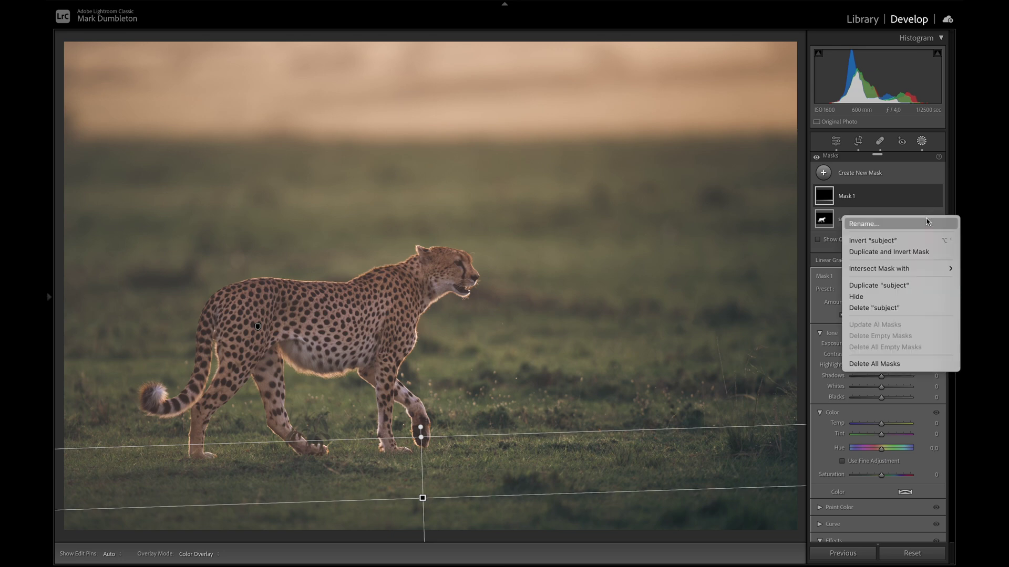
{"action": "left_click", "coordinate": [905, 253]}
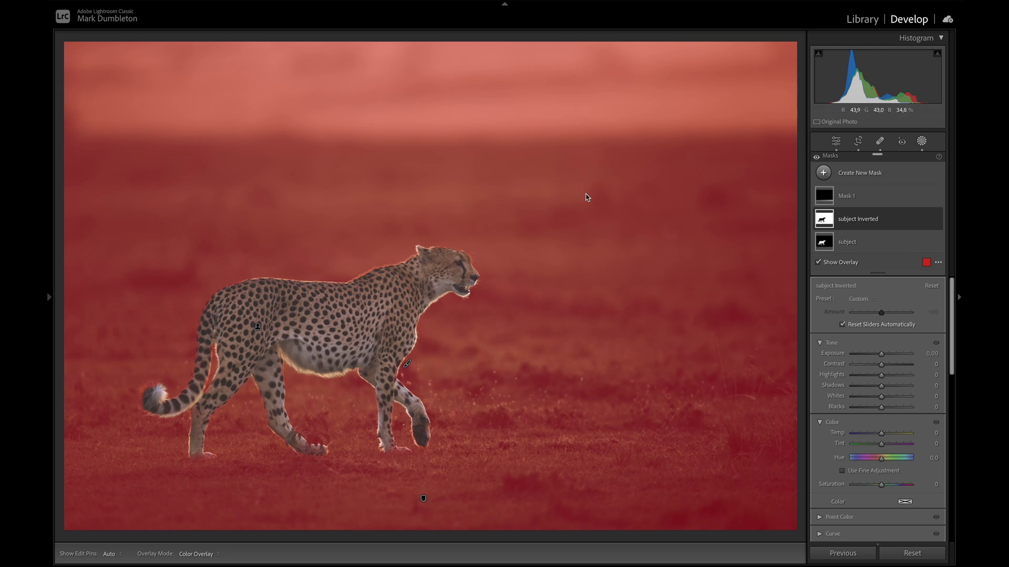
Subtract a linear gradient drawn up from the bottom over the foreground grass
{"action": "left_click", "coordinate": [861, 224]}
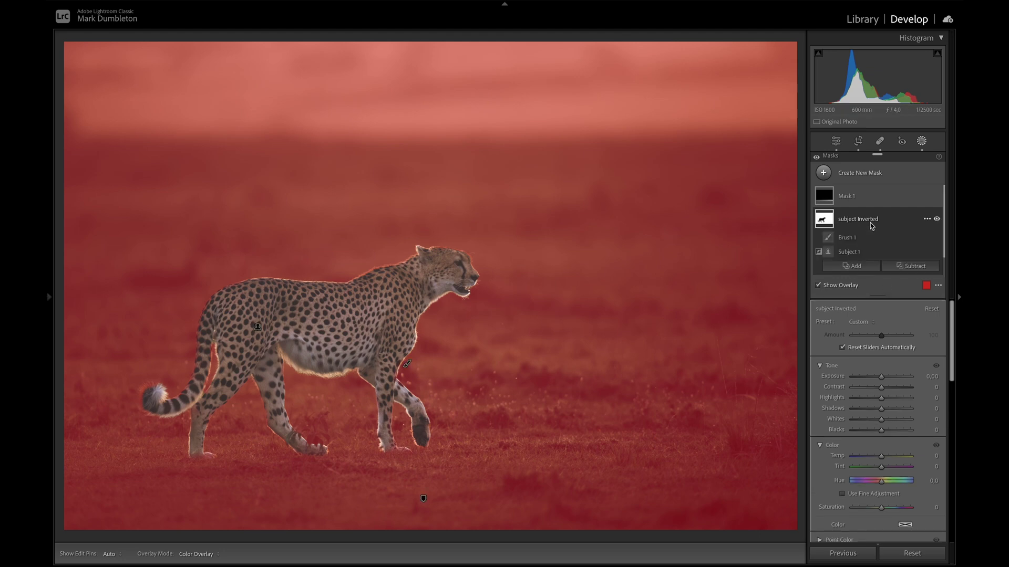
{"action": "left_click", "coordinate": [912, 268]}
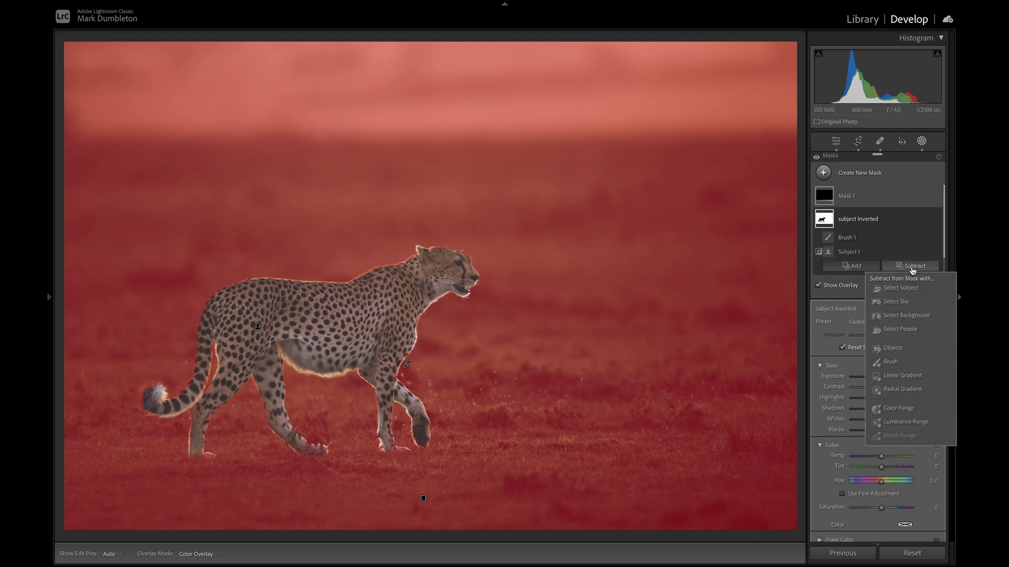
{"action": "left_click", "coordinate": [903, 376]}
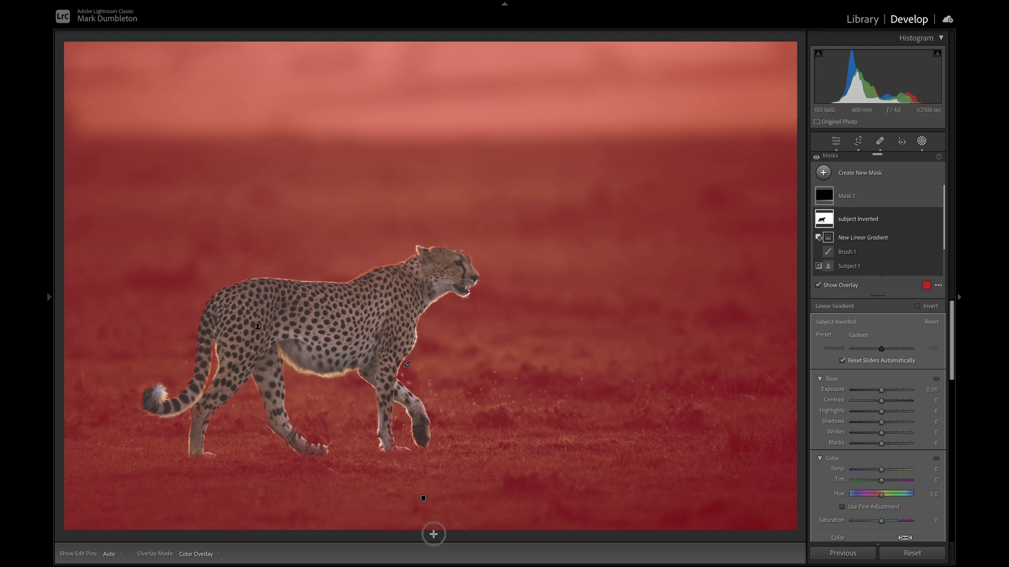
{"action": "left_click_drag", "start_coordinate": [431, 532], "coordinate": [431, 382]}
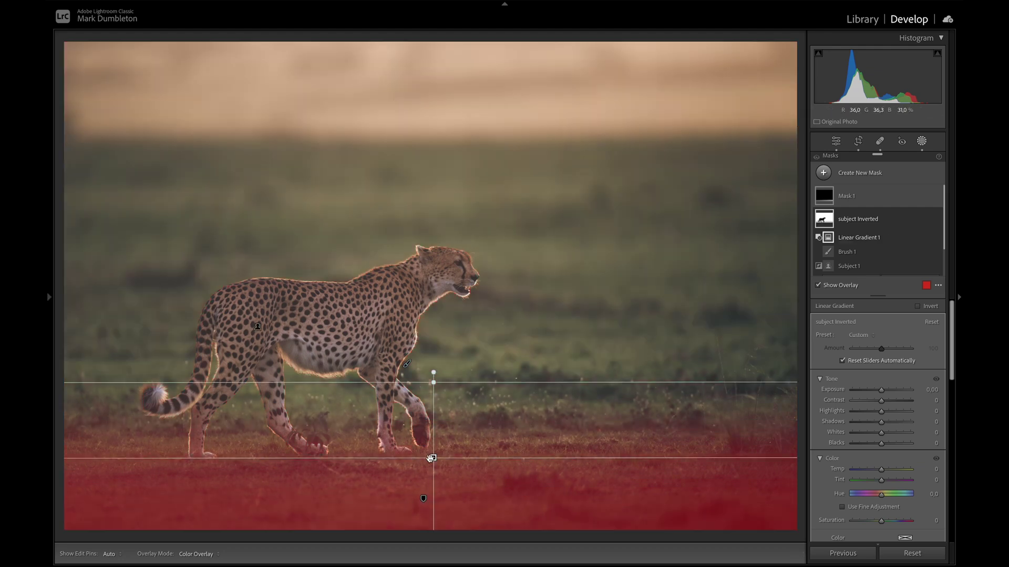
{"action": "left_click_drag", "start_coordinate": [431, 458], "coordinate": [430, 400]}
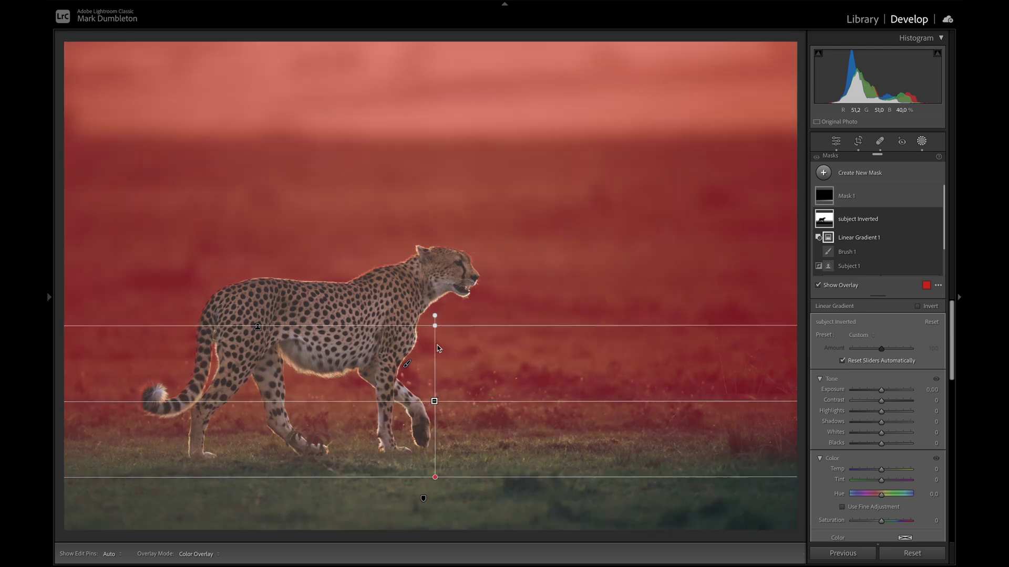
{"action": "left_click_drag", "start_coordinate": [433, 323], "coordinate": [434, 311]}
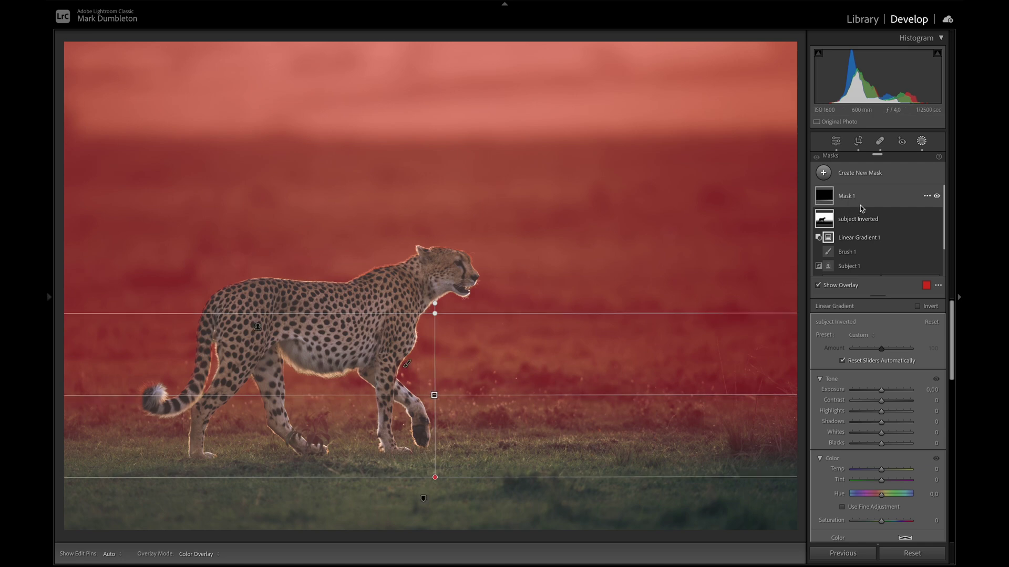
{"action": "left_click", "coordinate": [857, 221]}
{"action": "left_click", "coordinate": [851, 261], "text": "alt"}
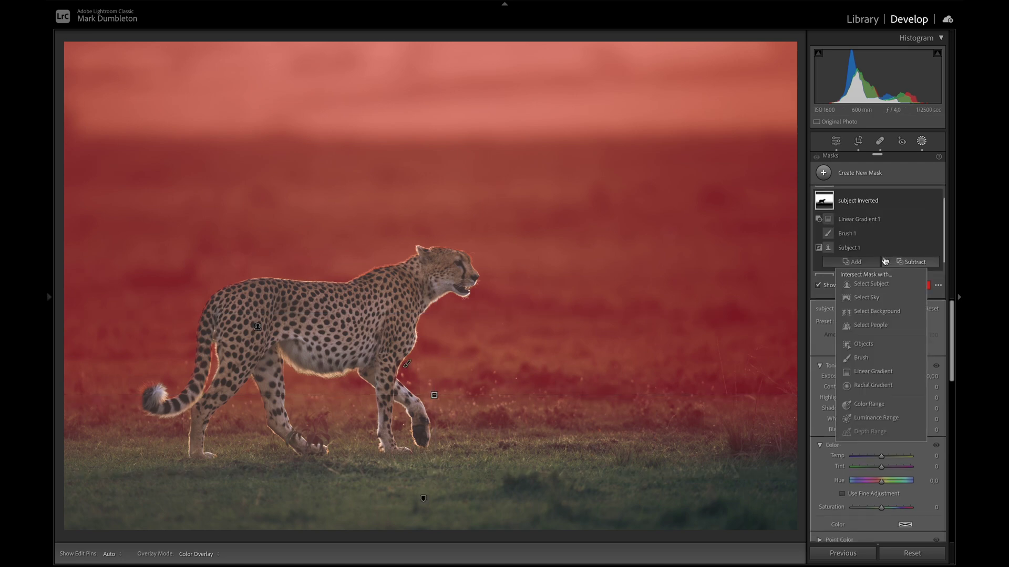
Intersect the background mask with a large radial gradient at 12.5% zoom, then set Exposure 0.95 and Blacks 10
{"action": "left_click", "coordinate": [887, 390]}
{"action": "left_click", "coordinate": [49, 297]}
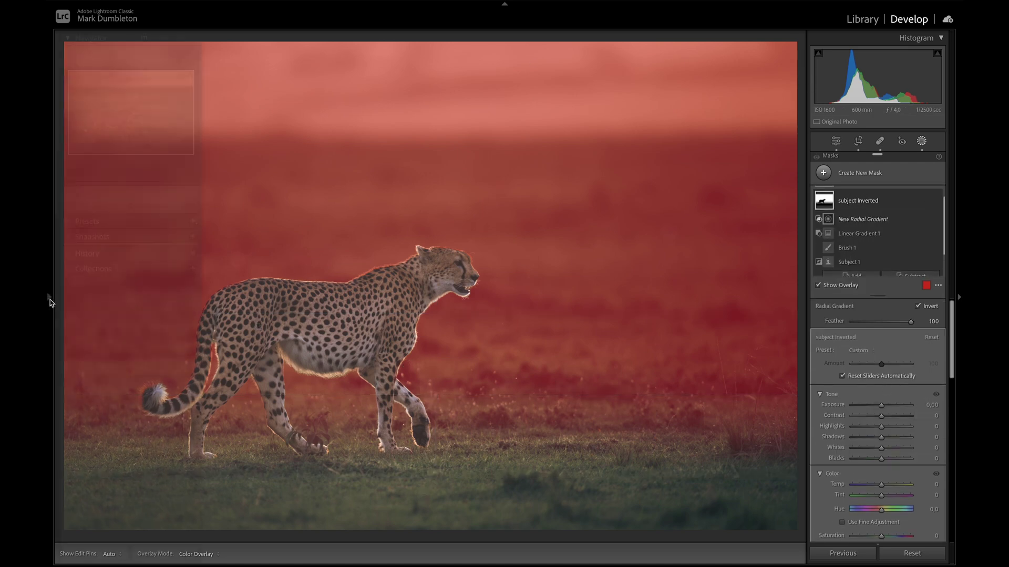
{"action": "left_click", "coordinate": [192, 40]}
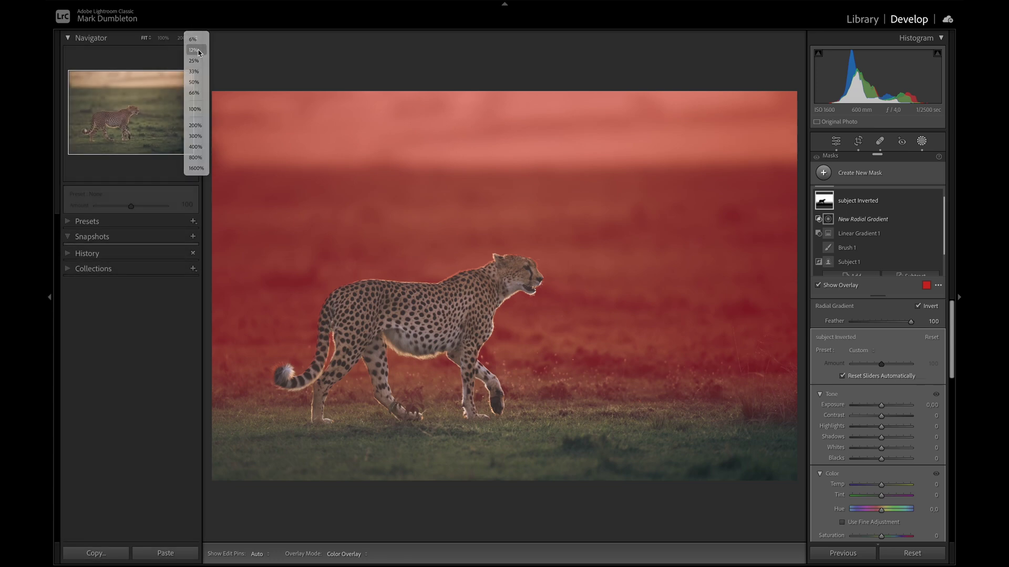
{"action": "left_click", "coordinate": [196, 55]}
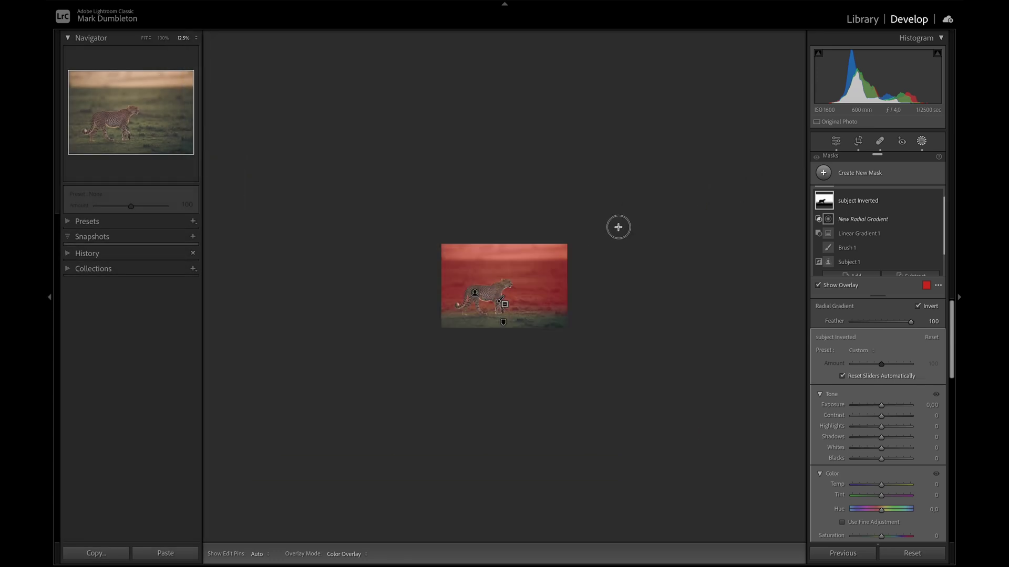
{"action": "left_click_drag", "start_coordinate": [619, 225], "coordinate": [389, 309]}
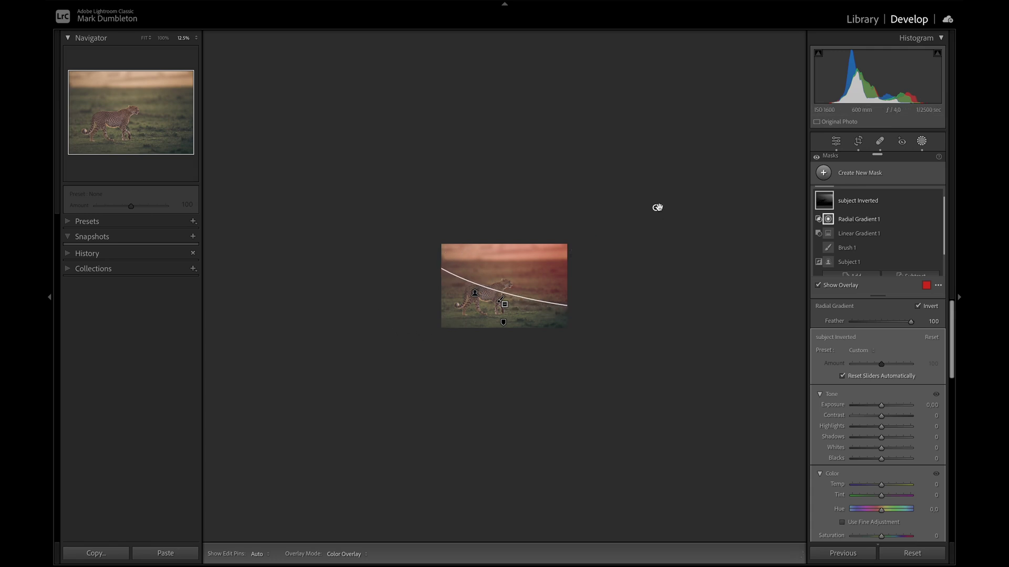
{"action": "left_click_drag", "start_coordinate": [657, 207], "coordinate": [565, 194]}
{"action": "left_click_drag", "start_coordinate": [881, 405], "coordinate": [887, 407]}
{"action": "left_click_drag", "start_coordinate": [882, 460], "coordinate": [885, 462]}
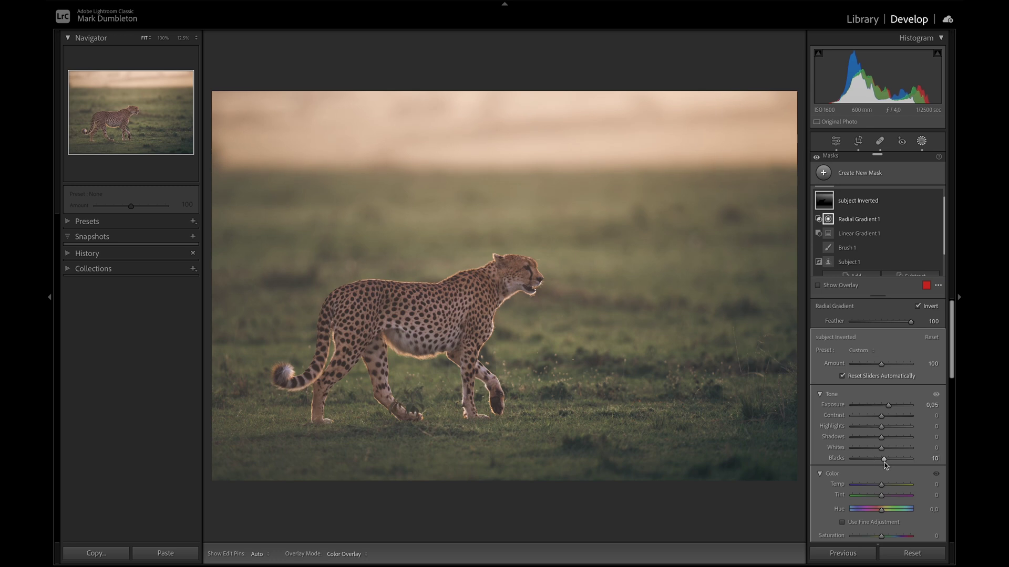
Give the background mask negative Dehaze and Saturation 46, and bring up its Color tint picker
{"action": "scroll", "coordinate": [885, 453], "scroll_direction": "down", "scroll_amount": 5}
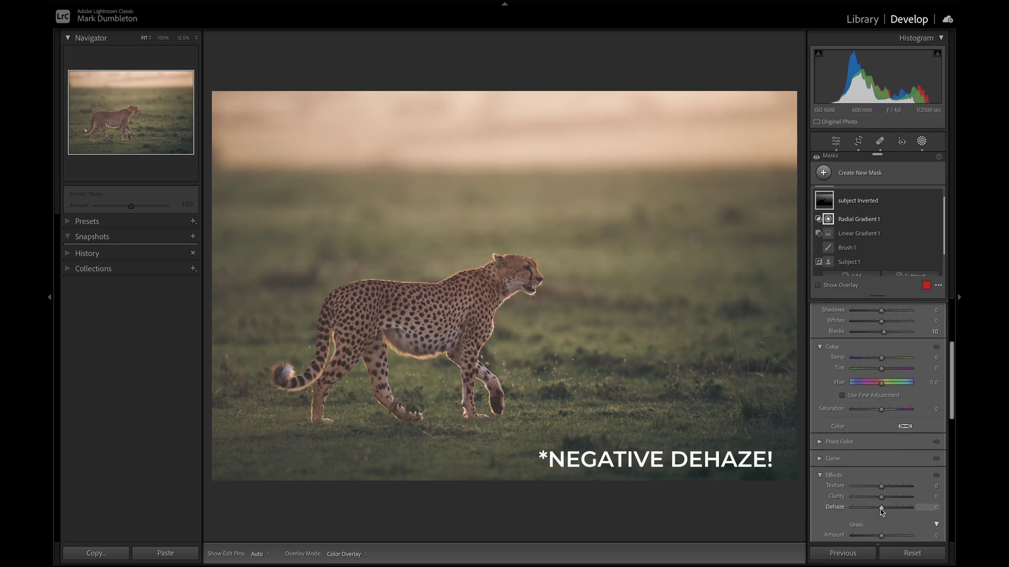
{"action": "left_click_drag", "start_coordinate": [881, 507], "coordinate": [874, 508]}
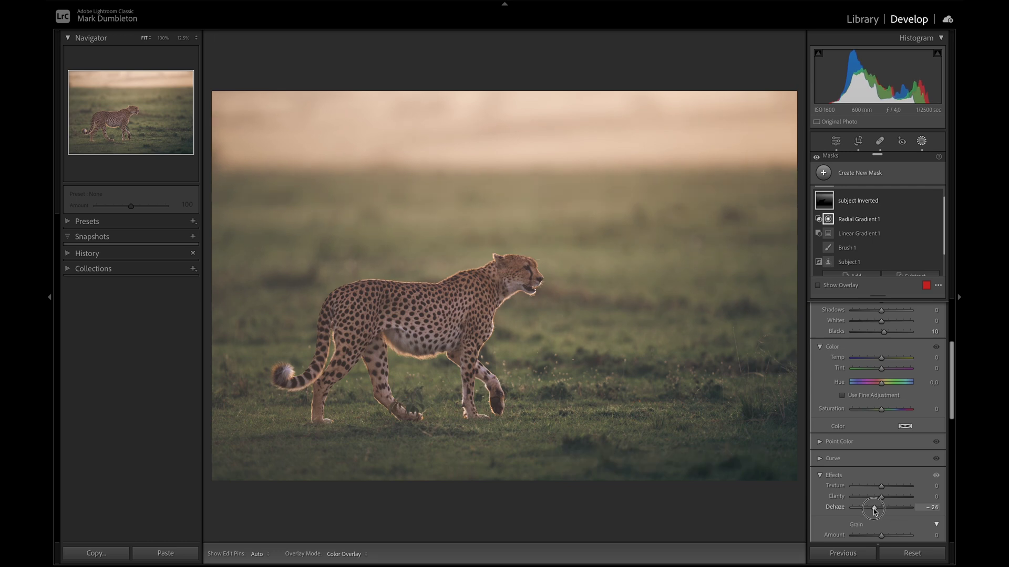
{"action": "scroll", "coordinate": [873, 510], "scroll_direction": "up", "scroll_amount": 3}
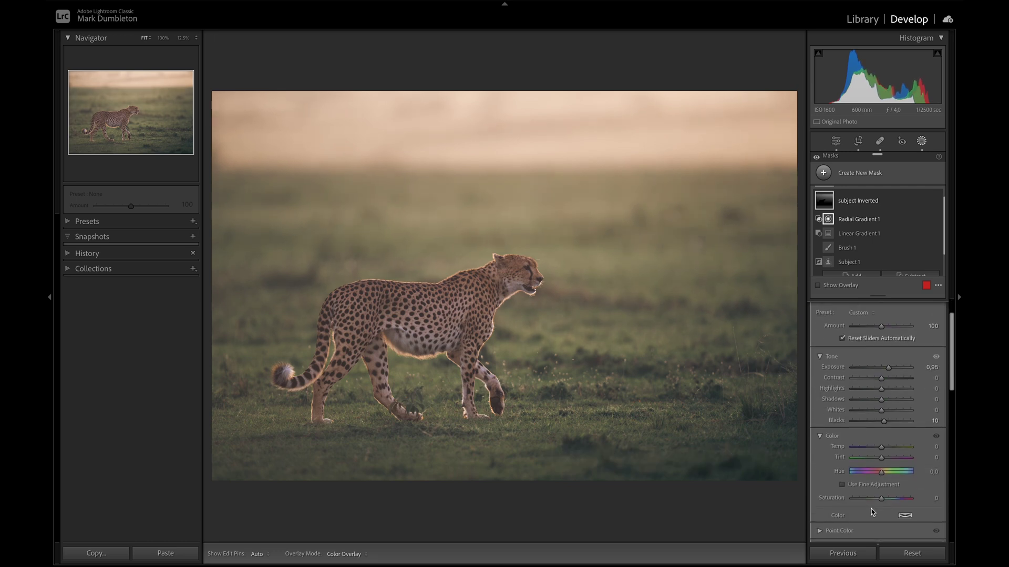
{"action": "left_click_drag", "start_coordinate": [881, 497], "coordinate": [897, 499]}
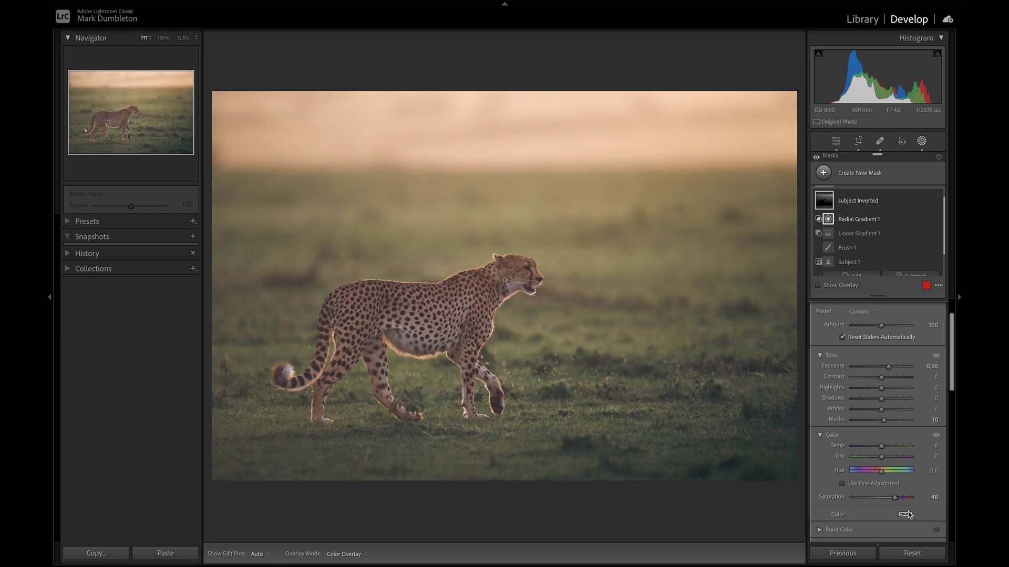
{"action": "scroll", "coordinate": [927, 517], "scroll_direction": "down", "scroll_amount": 2}
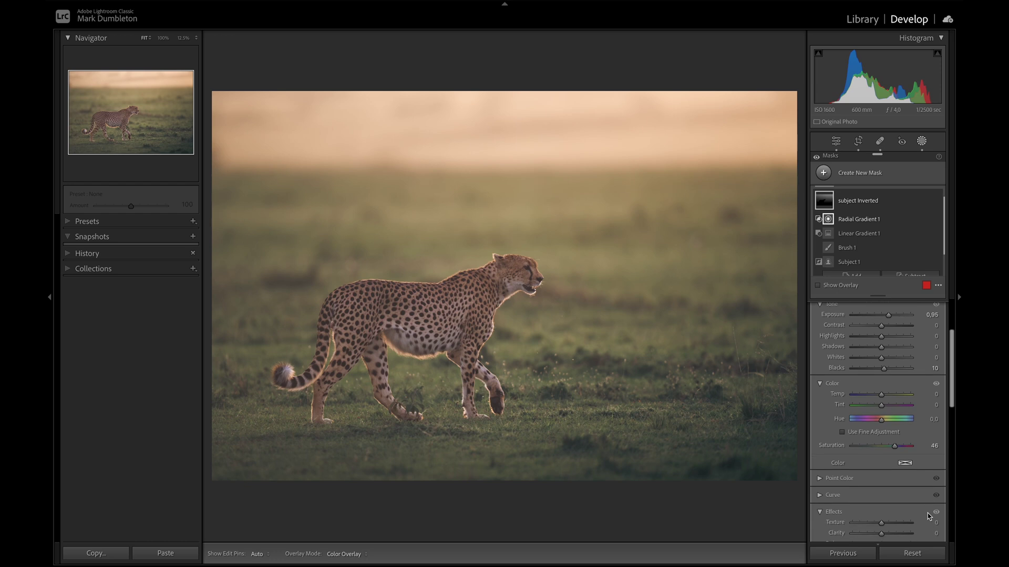
{"action": "left_click", "coordinate": [904, 464]}
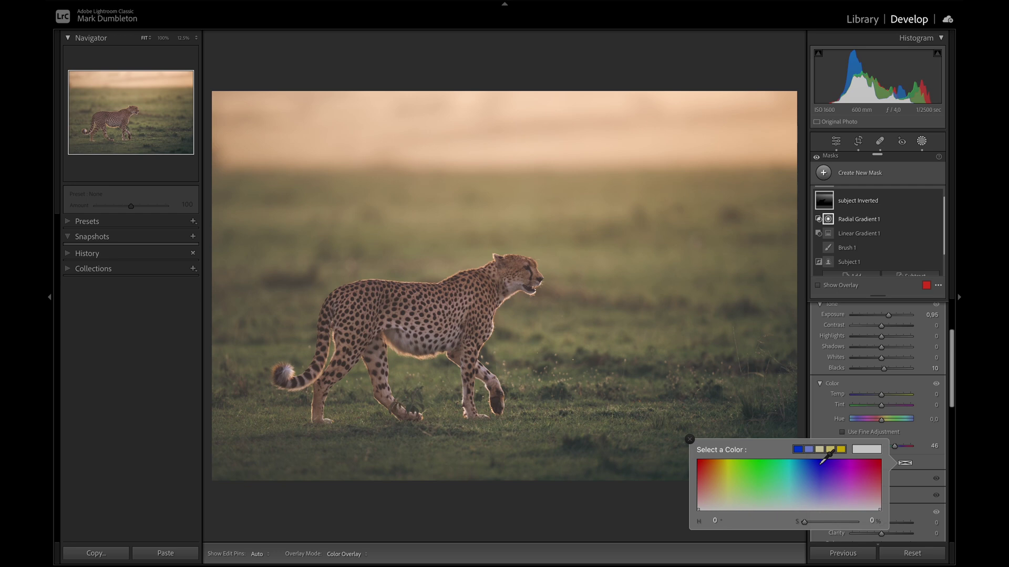
After trying blue and yellow, pick a pale orange background tint at hue 29, saturation 20
{"action": "left_click", "coordinate": [819, 464]}
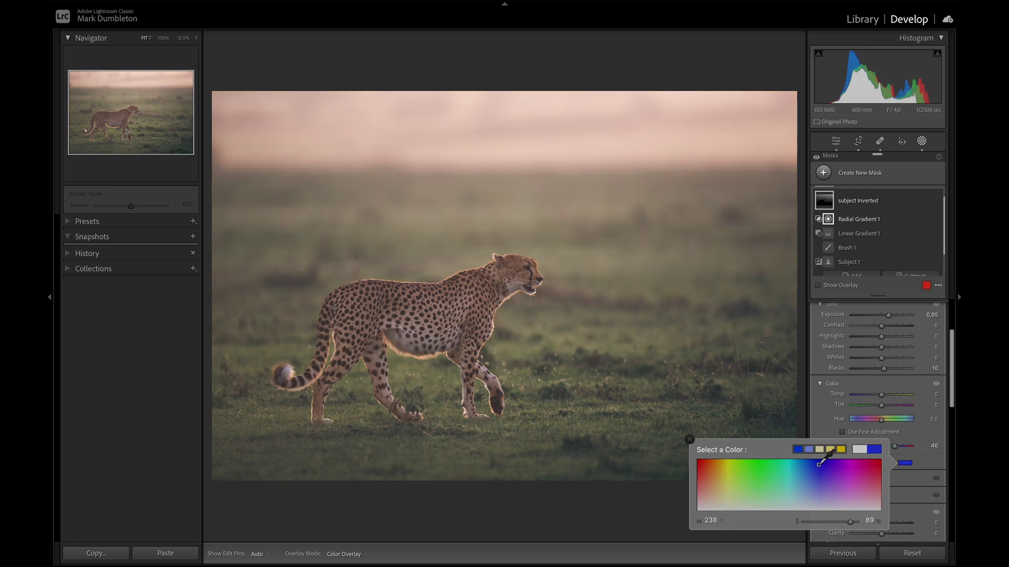
{"action": "left_click", "coordinate": [720, 471]}
{"action": "left_click_drag", "start_coordinate": [722, 471], "coordinate": [712, 500]}
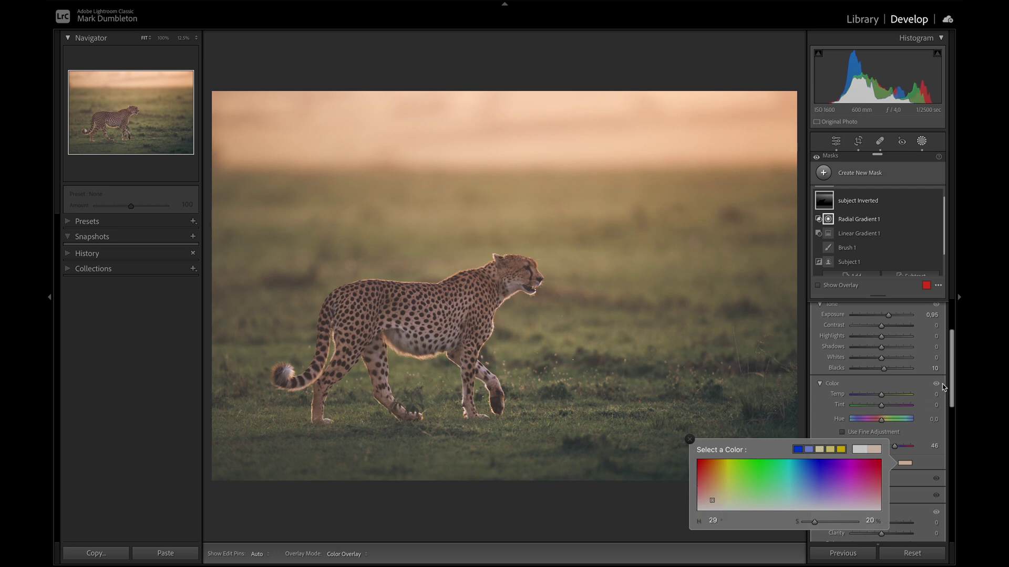
Close the colour picker and set the background mask to Blacks 44, Temp 9, Tint 6
{"action": "left_click", "coordinate": [928, 464]}
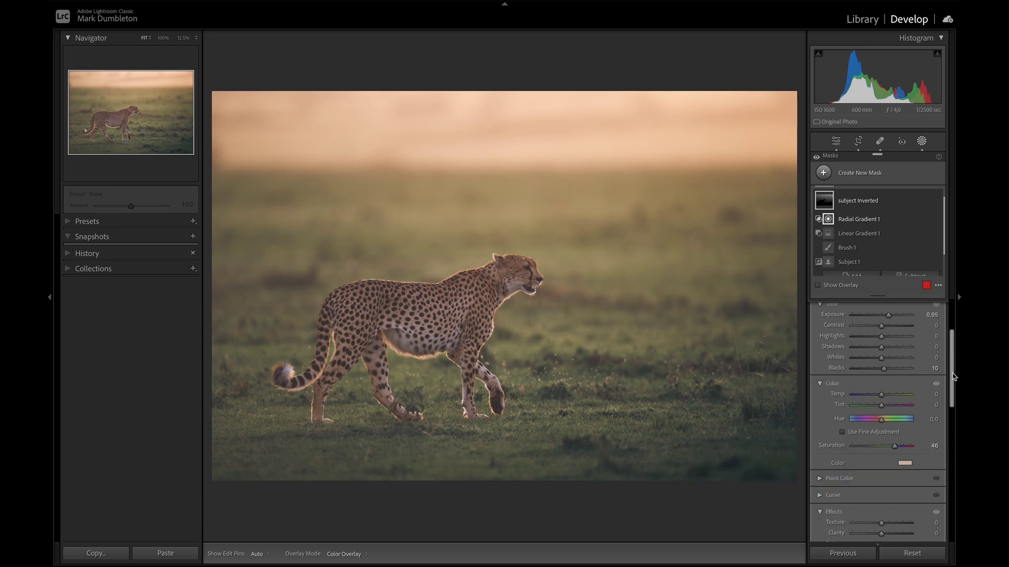
{"action": "scroll", "coordinate": [952, 377], "scroll_direction": "up", "scroll_amount": 2}
{"action": "left_click_drag", "start_coordinate": [884, 423], "coordinate": [883, 461]}
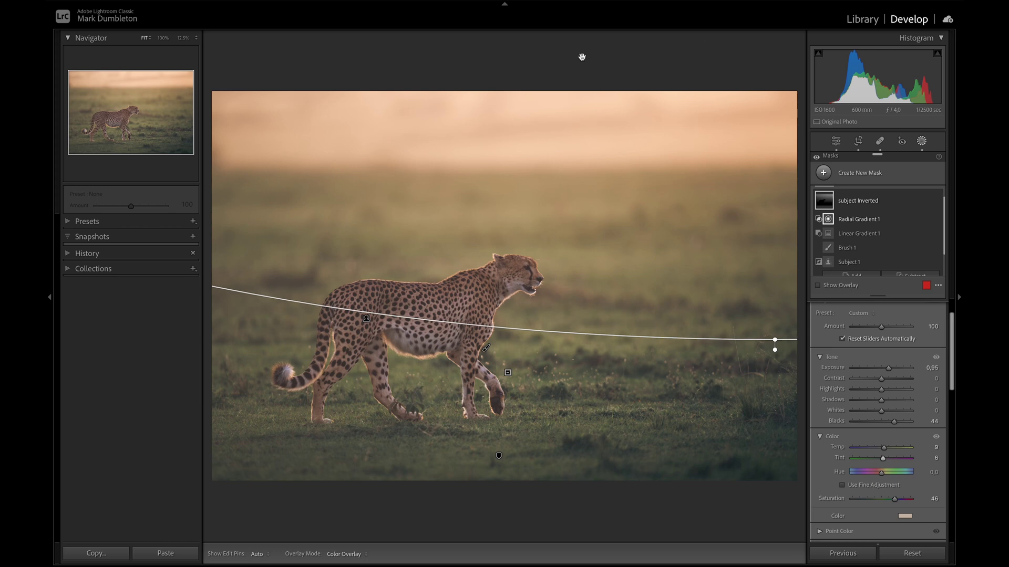
Add a radial gradient mask from the top-right corner over the sky at Exposure 0.38
{"action": "left_click", "coordinate": [823, 173]}
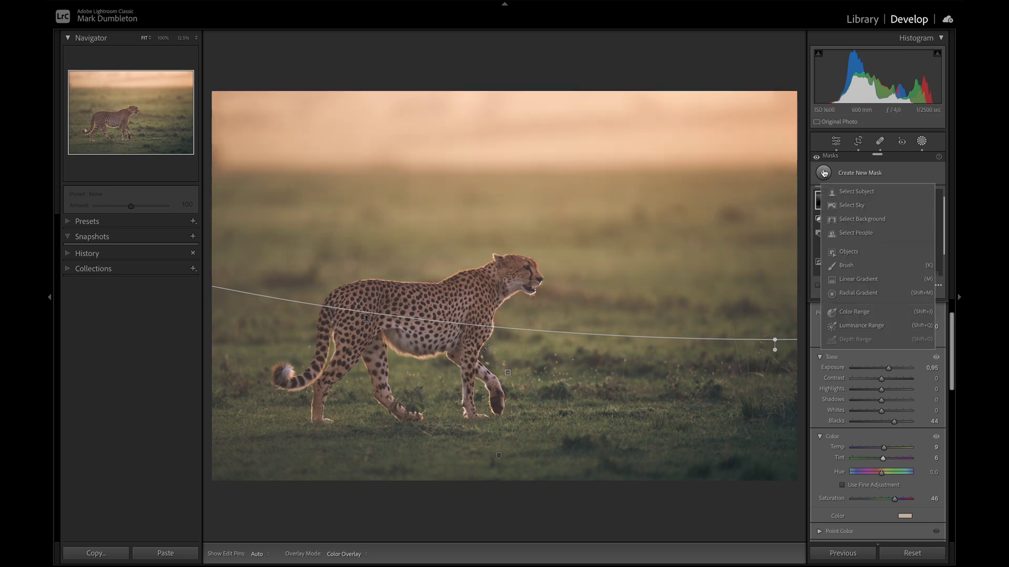
{"action": "left_click", "coordinate": [854, 292]}
{"action": "left_click_drag", "start_coordinate": [797, 84], "coordinate": [388, 284]}
{"action": "left_click_drag", "start_coordinate": [881, 368], "coordinate": [885, 372]}
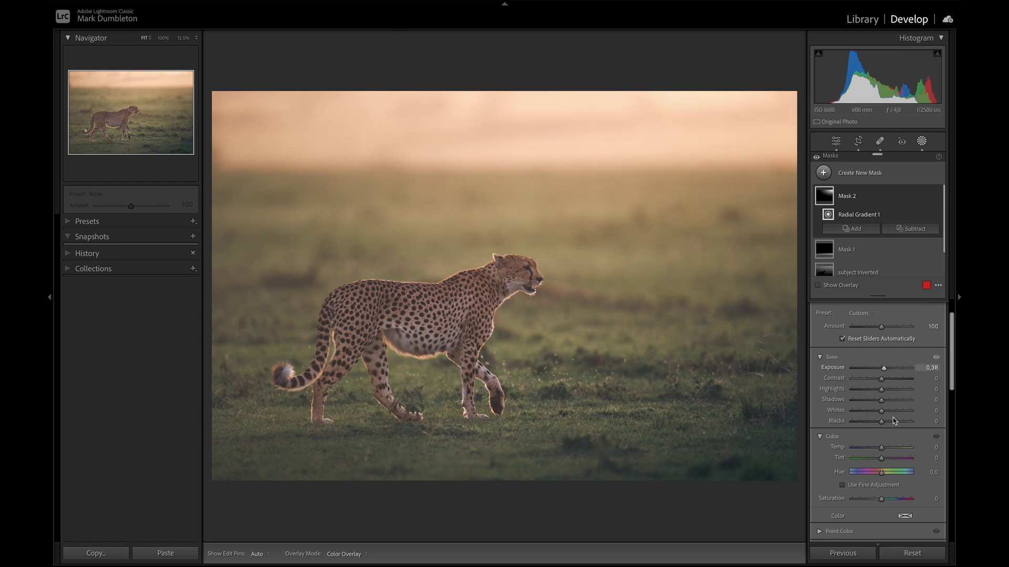
Lift the radial mask's blacks, then grade shadows to saturation 82, luminance -58, Balance +31
{"action": "left_click_drag", "start_coordinate": [881, 425], "coordinate": [888, 425]}
{"action": "left_click", "coordinate": [922, 142]}
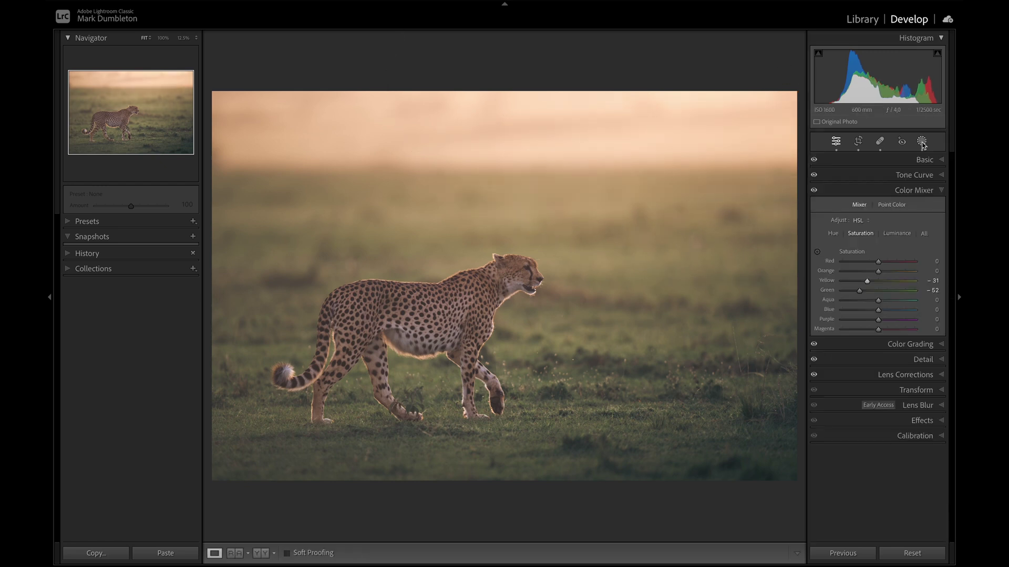
{"action": "left_click", "coordinate": [904, 346]}
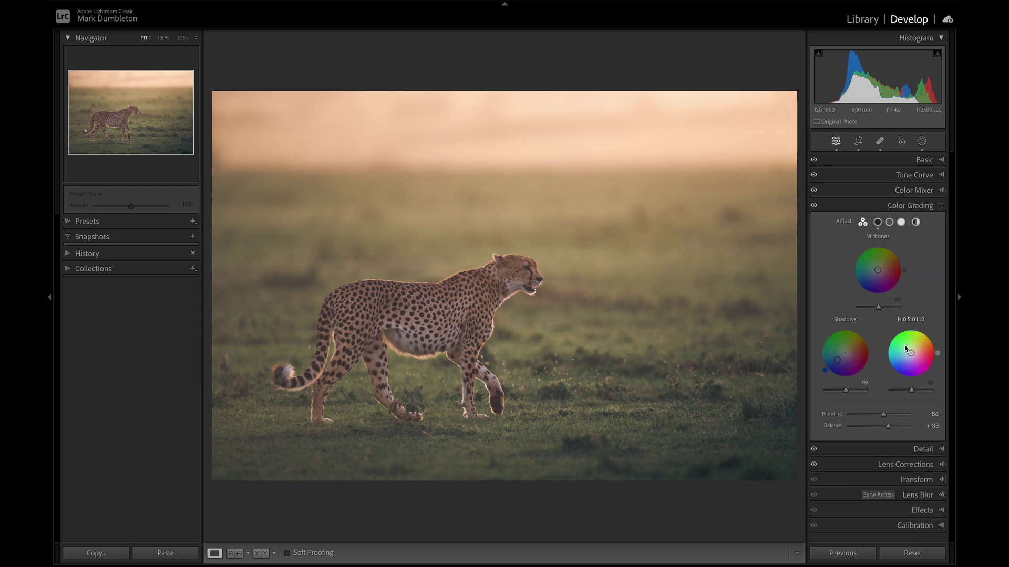
{"action": "left_click_drag", "start_coordinate": [837, 360], "coordinate": [835, 362]}
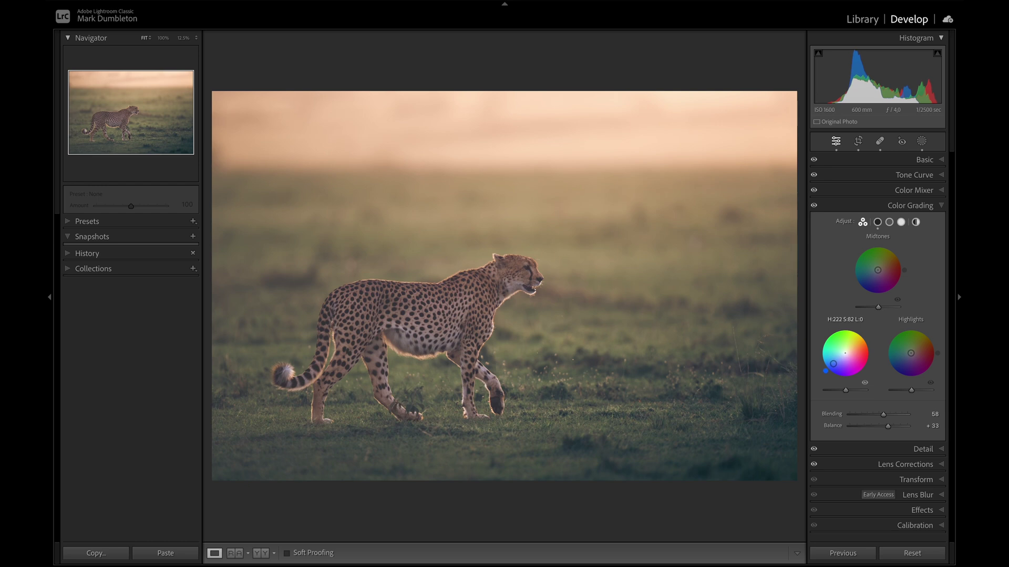
{"action": "left_click_drag", "start_coordinate": [845, 391], "coordinate": [833, 395]}
{"action": "left_click_drag", "start_coordinate": [890, 428], "coordinate": [889, 429]}
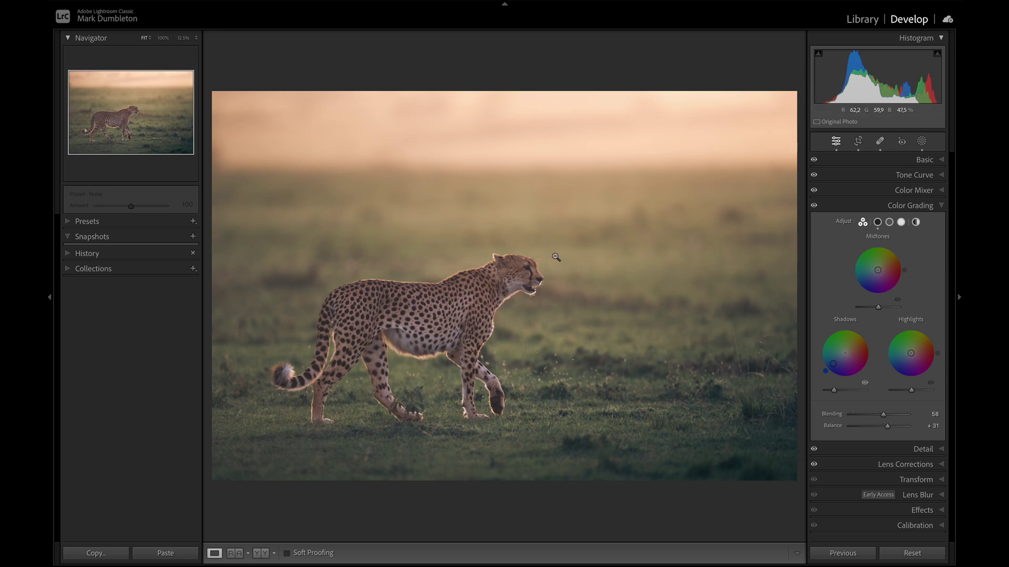
Draw a new linear gradient mask over the hazy background with Exposure 0.40 and Dehaze -22
{"action": "left_click", "coordinate": [921, 141]}
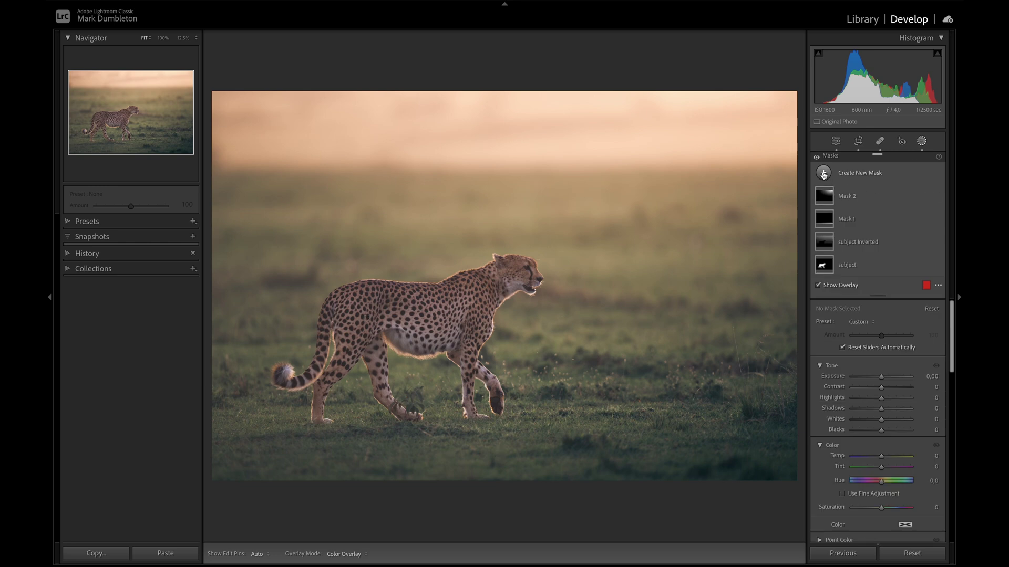
{"action": "left_click", "coordinate": [823, 173]}
{"action": "left_click", "coordinate": [860, 292]}
{"action": "left_click_drag", "start_coordinate": [677, 49], "coordinate": [625, 277]}
{"action": "left_click_drag", "start_coordinate": [882, 390], "coordinate": [884, 390]}
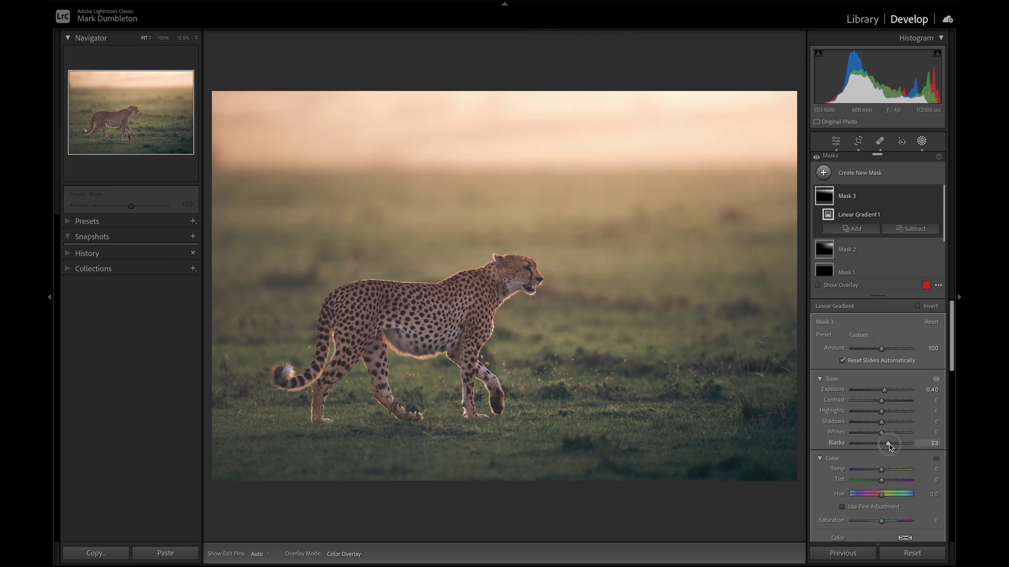
{"action": "scroll", "coordinate": [888, 446], "scroll_direction": "down", "scroll_amount": 4}
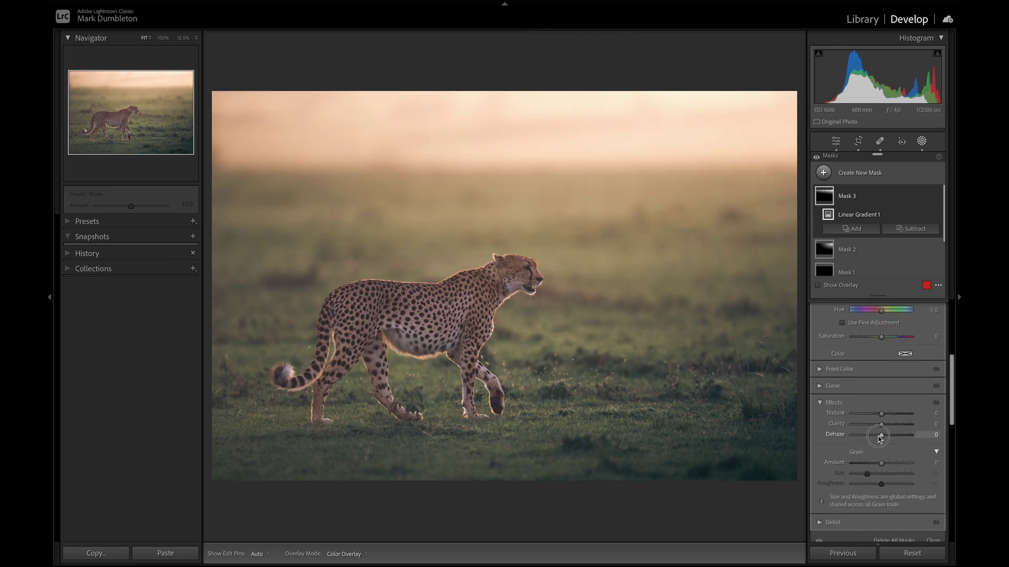
{"action": "left_click_drag", "start_coordinate": [881, 435], "coordinate": [874, 439]}
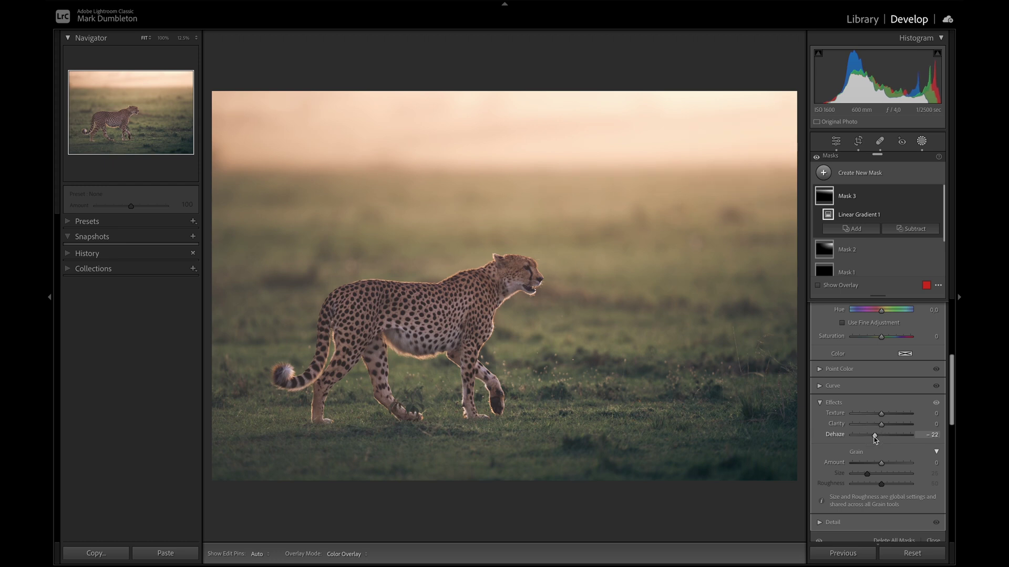
Compare the photo with mask effects toggled off and on, then leave Masking
{"action": "left_click", "coordinate": [923, 141]}
{"action": "left_click", "coordinate": [922, 142]}
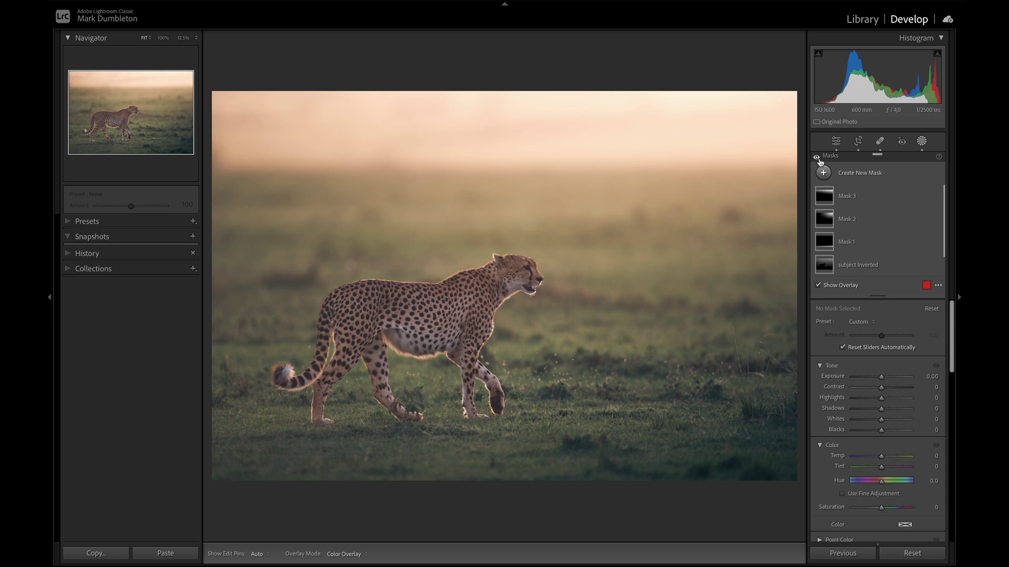
{"action": "left_click", "coordinate": [817, 159]}
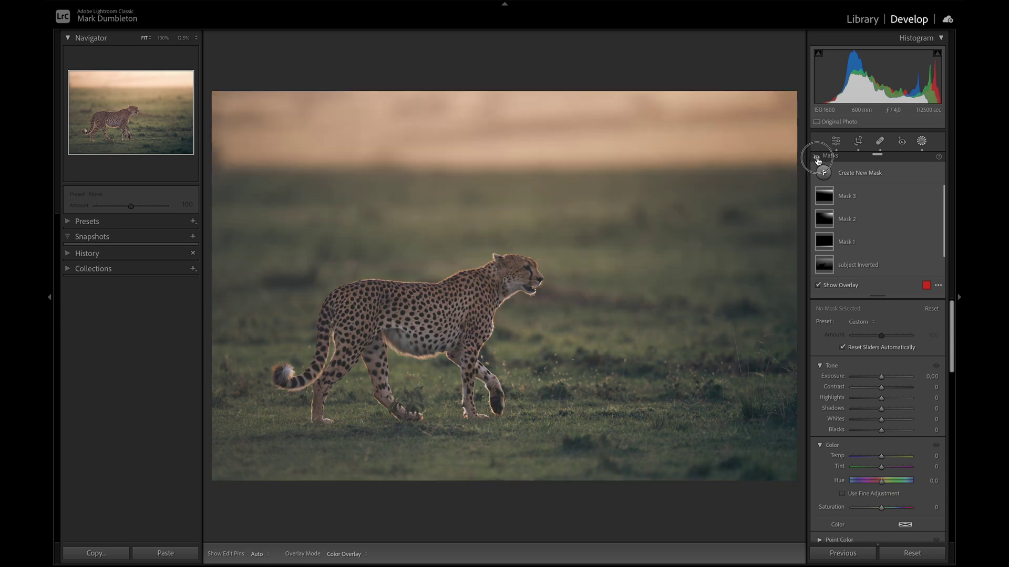
{"action": "left_click", "coordinate": [817, 159]}
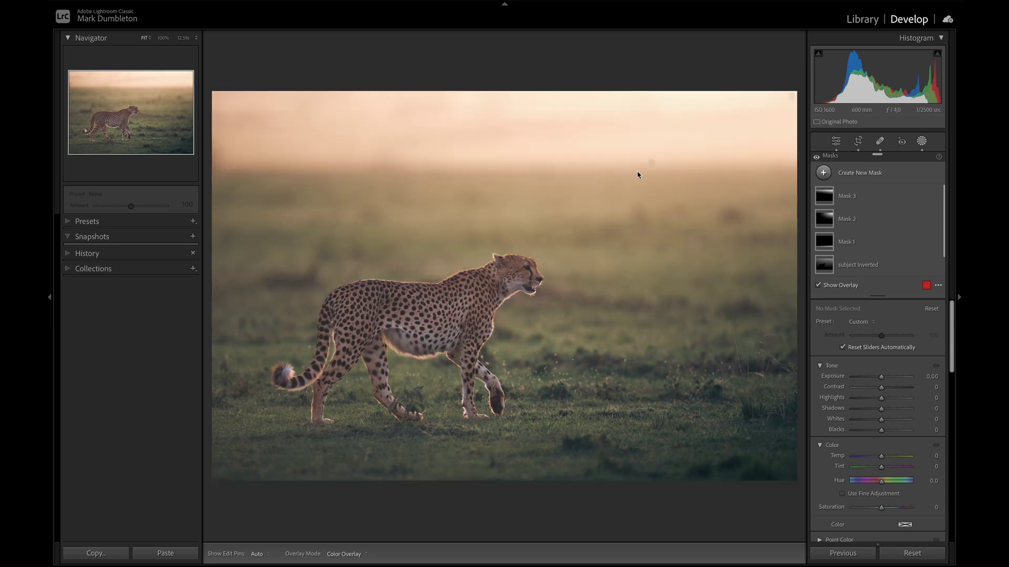
{"action": "left_click", "coordinate": [921, 141]}
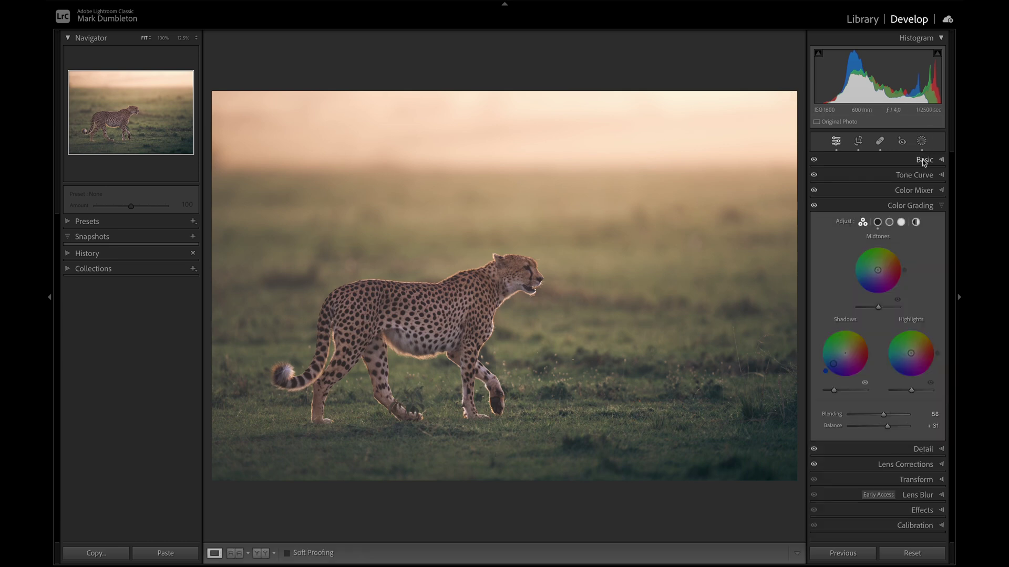
Raise Clarity on the cheetah subject mask to 17
{"action": "left_click", "coordinate": [922, 141]}
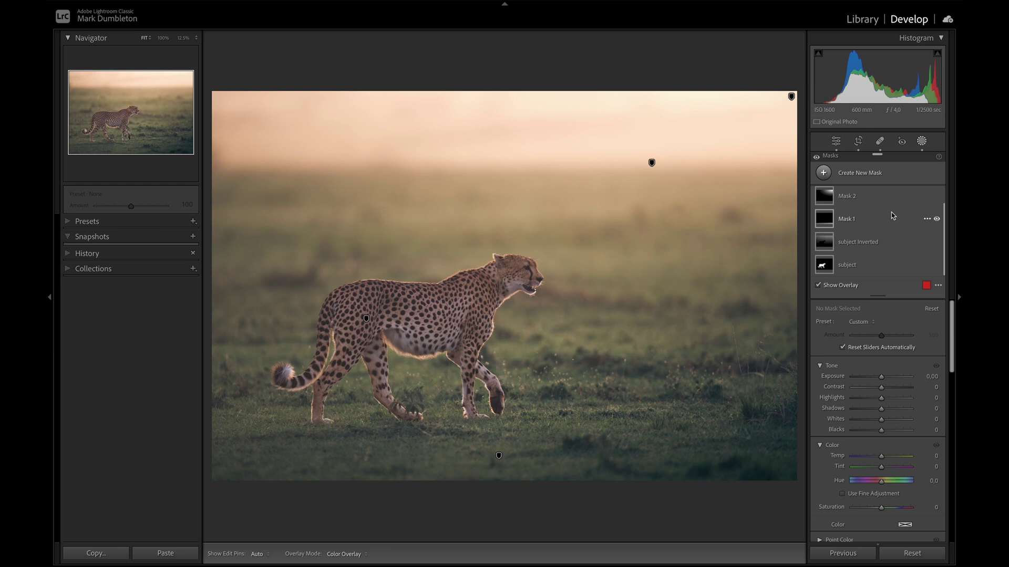
{"action": "left_click", "coordinate": [847, 264]}
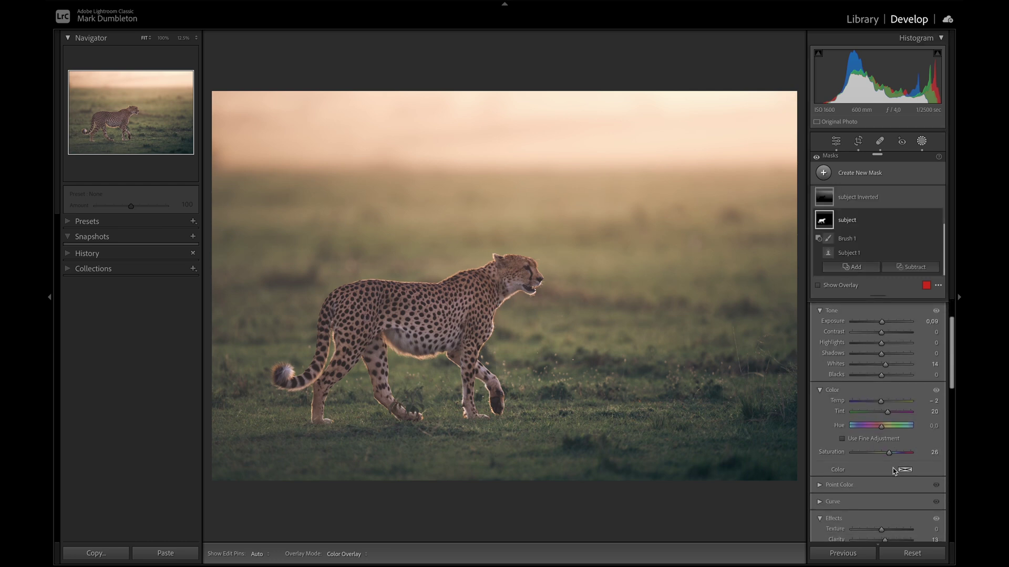
{"action": "scroll", "coordinate": [893, 468], "scroll_direction": "down", "scroll_amount": 3}
{"action": "left_click_drag", "start_coordinate": [885, 490], "coordinate": [886, 484]}
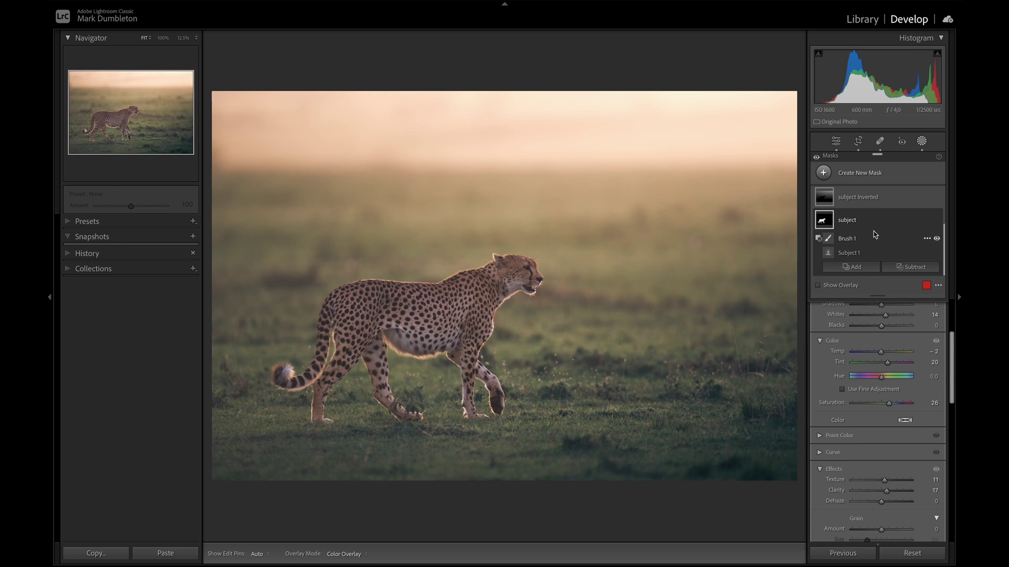
Soften the foreground grass in Mask 1 with Texture -49 and Clarity -78
{"action": "scroll", "coordinate": [871, 220], "scroll_direction": "down", "scroll_amount": 3}
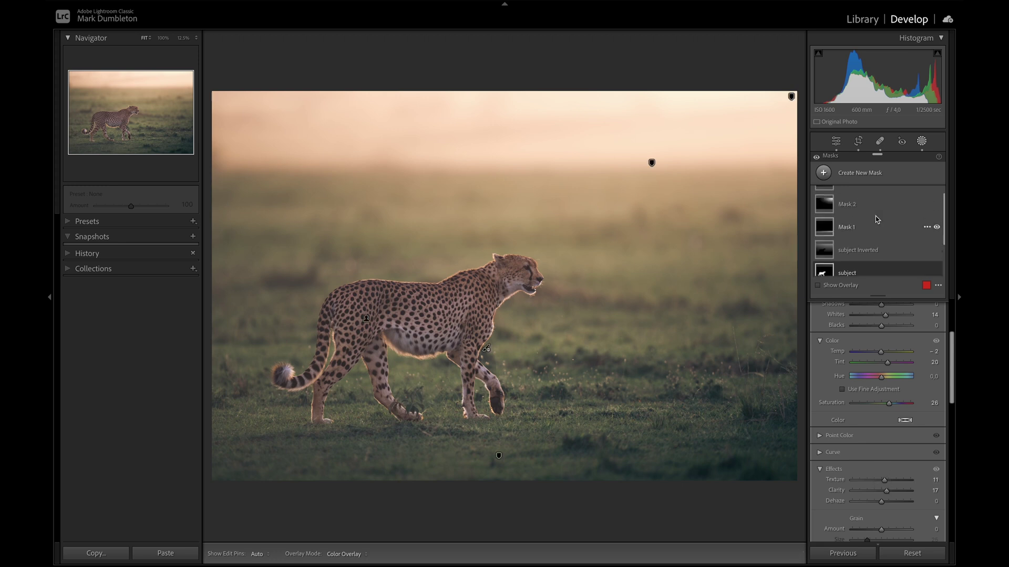
{"action": "left_click", "coordinate": [825, 229]}
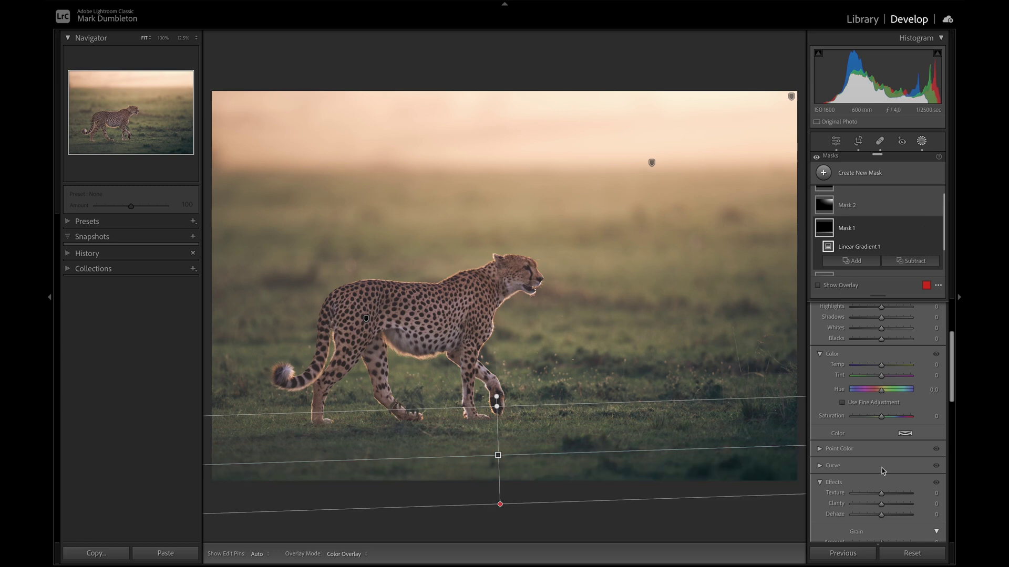
{"action": "scroll", "coordinate": [877, 410], "scroll_direction": "down", "scroll_amount": 2}
{"action": "mouse_move", "coordinate": [881, 463]}
{"action": "left_mouse_down"}
{"action": "mouse_move", "coordinate": [859, 465]}
{"action": "mouse_move", "coordinate": [866, 457]}
{"action": "left_mouse_up"}
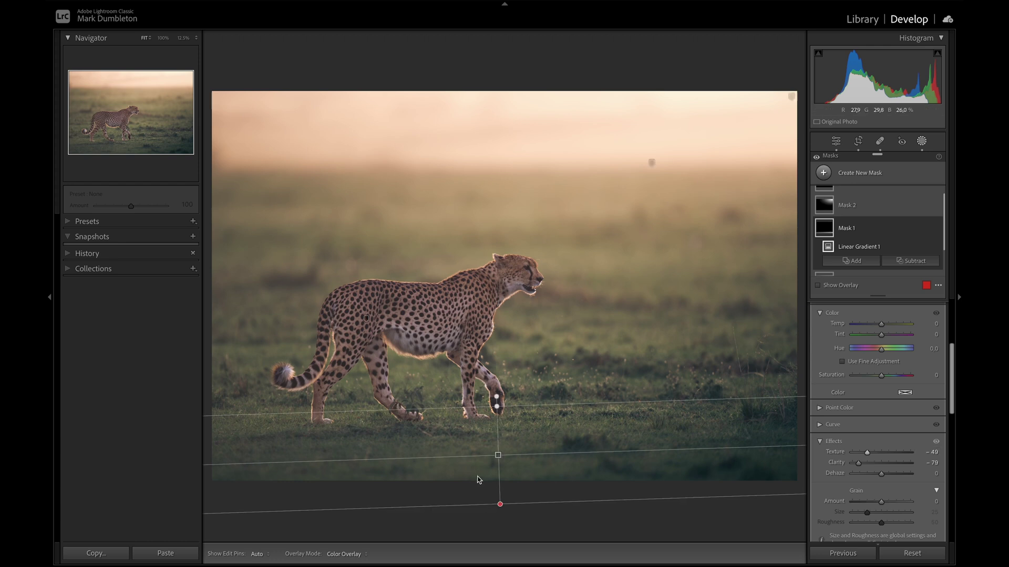
{"action": "left_click", "coordinate": [921, 141]}
Pull the tone curve's shadows down with an extra point at 31/34, and set Exposure to -0.80
{"action": "left_click", "coordinate": [919, 174]}
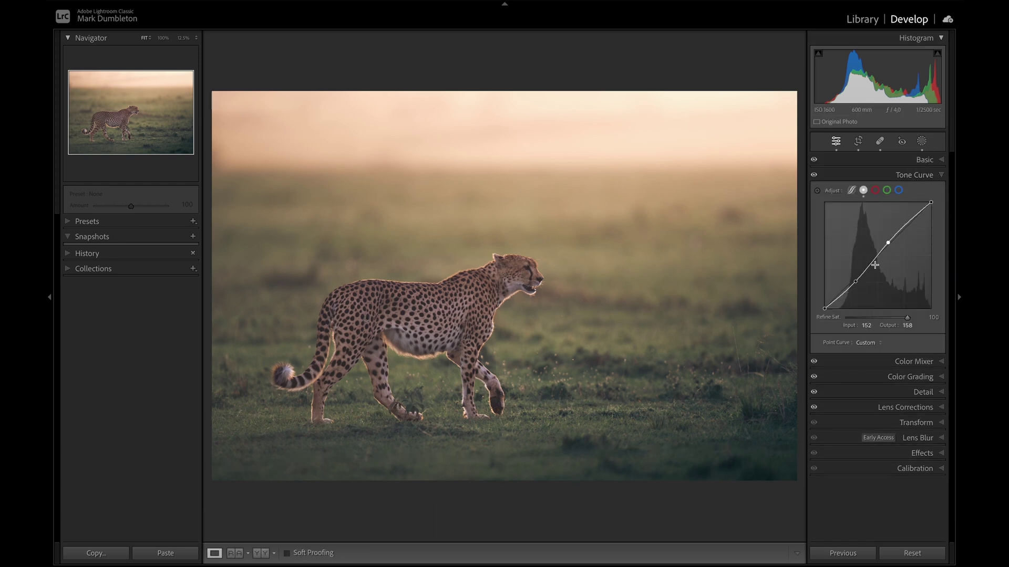
{"action": "left_click_drag", "start_coordinate": [856, 277], "coordinate": [837, 298]}
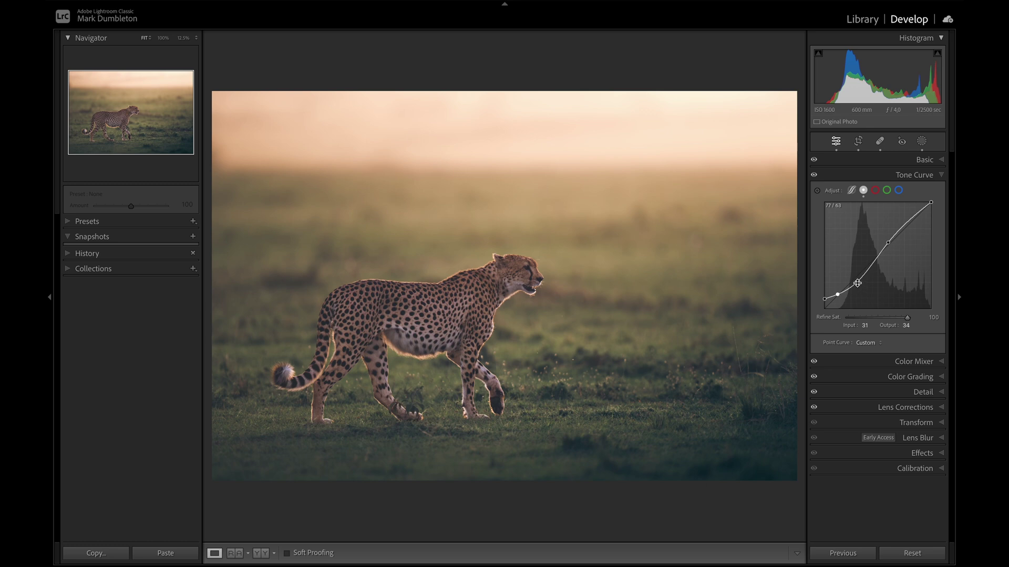
{"action": "left_click", "coordinate": [855, 283]}
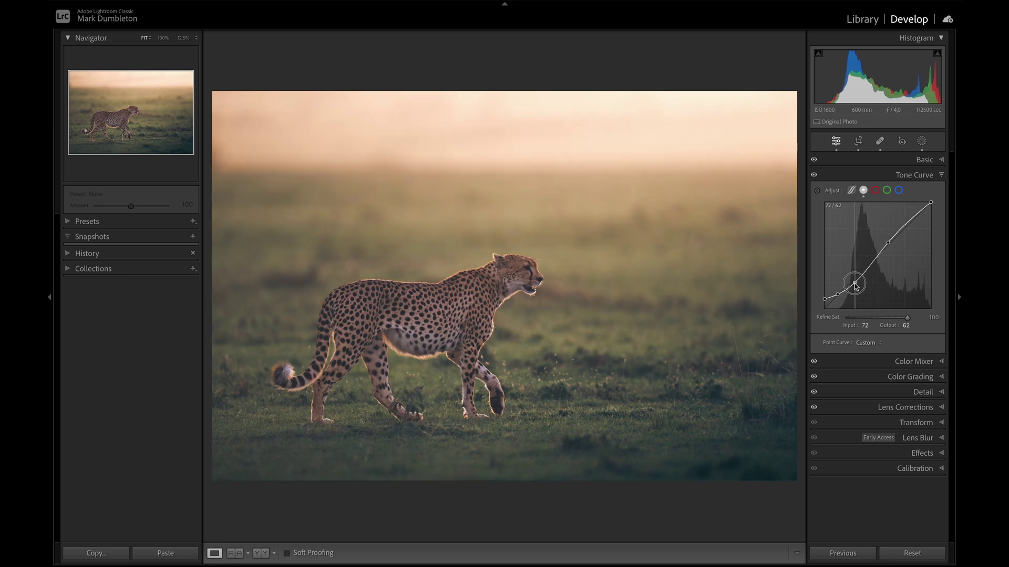
{"action": "left_click", "coordinate": [930, 161]}
{"action": "left_click_drag", "start_coordinate": [879, 259], "coordinate": [874, 261]}
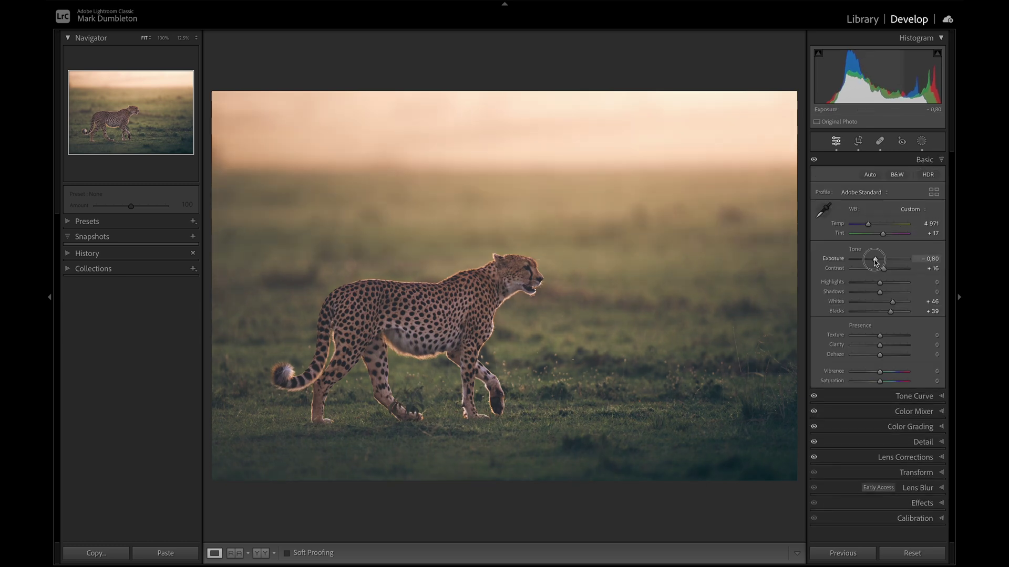
Lower global Saturation to -2 and Vibrance to -1
{"action": "mouse_move", "coordinate": [880, 381]}
{"action": "left_mouse_down"}
{"action": "mouse_move", "coordinate": [869, 383]}
{"action": "mouse_move", "coordinate": [882, 385]}
{"action": "mouse_move", "coordinate": [881, 374]}
{"action": "left_mouse_up"}
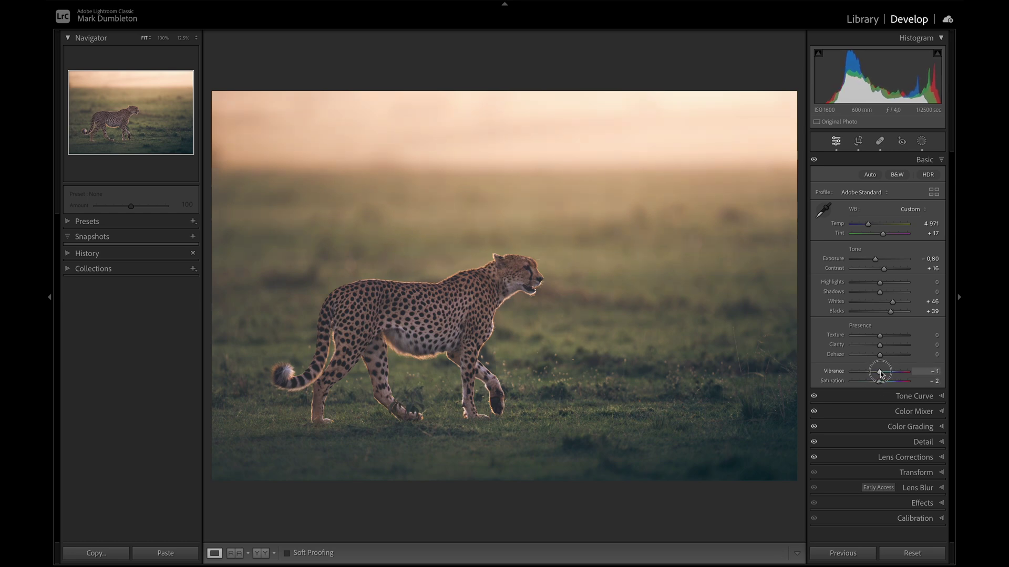
Reduce the blue Shadows saturation in Color Grading, comparing it switched off and on
{"action": "left_click", "coordinate": [851, 426]}
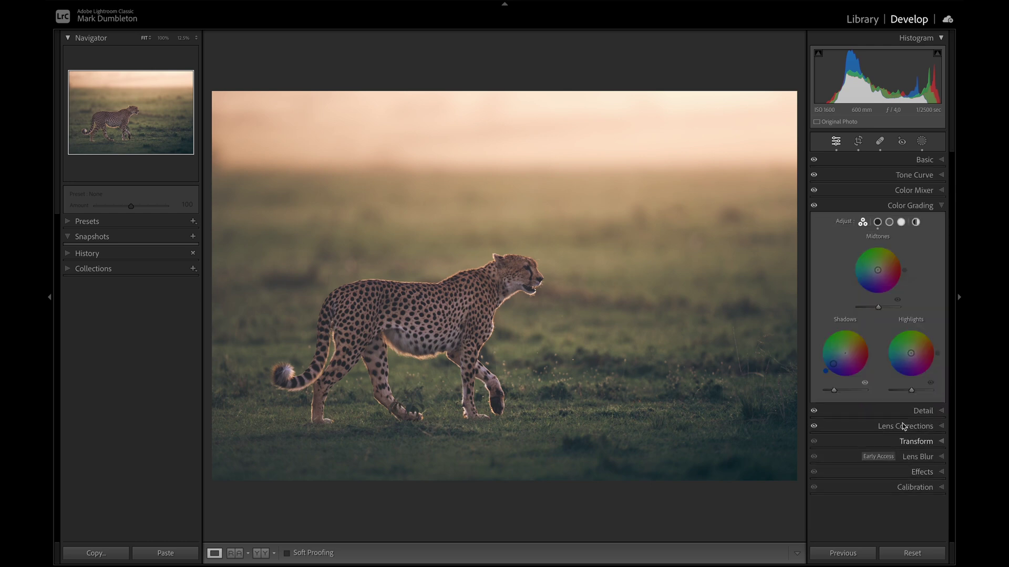
{"action": "left_click", "coordinate": [814, 206]}
{"action": "left_click", "coordinate": [814, 206]}
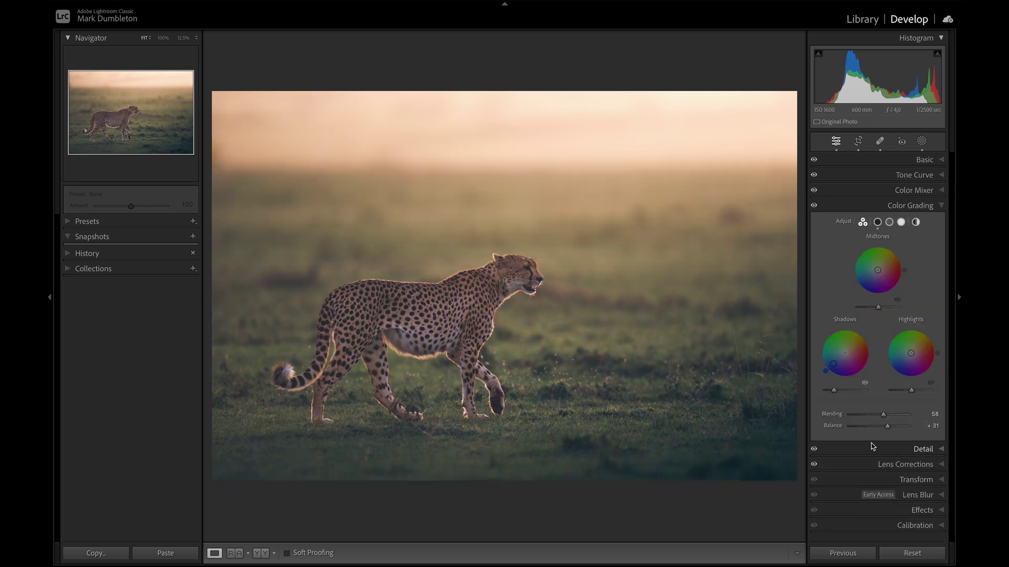
{"action": "left_click_drag", "start_coordinate": [833, 363], "coordinate": [835, 362]}
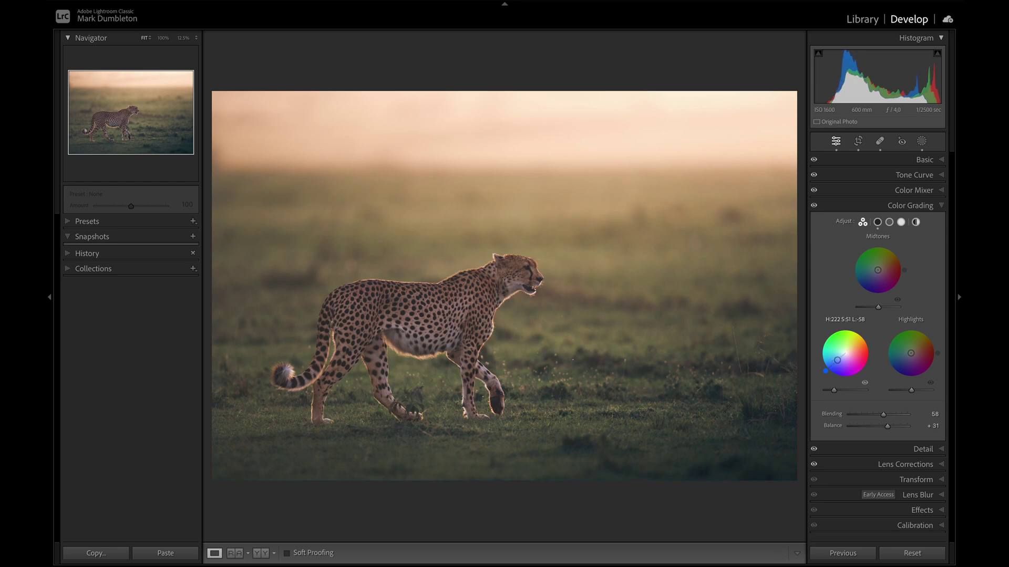
Mute the grass by sampling it: Yellow/Green saturation -38/-63 and Yellow/Green hue -38/-11
{"action": "left_click", "coordinate": [912, 190]}
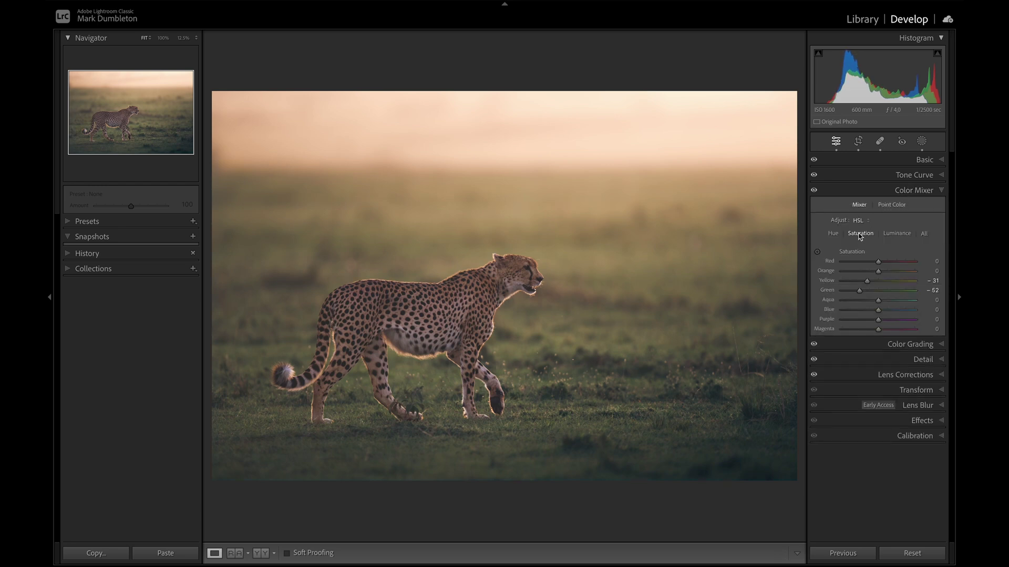
{"action": "left_click", "coordinate": [817, 251]}
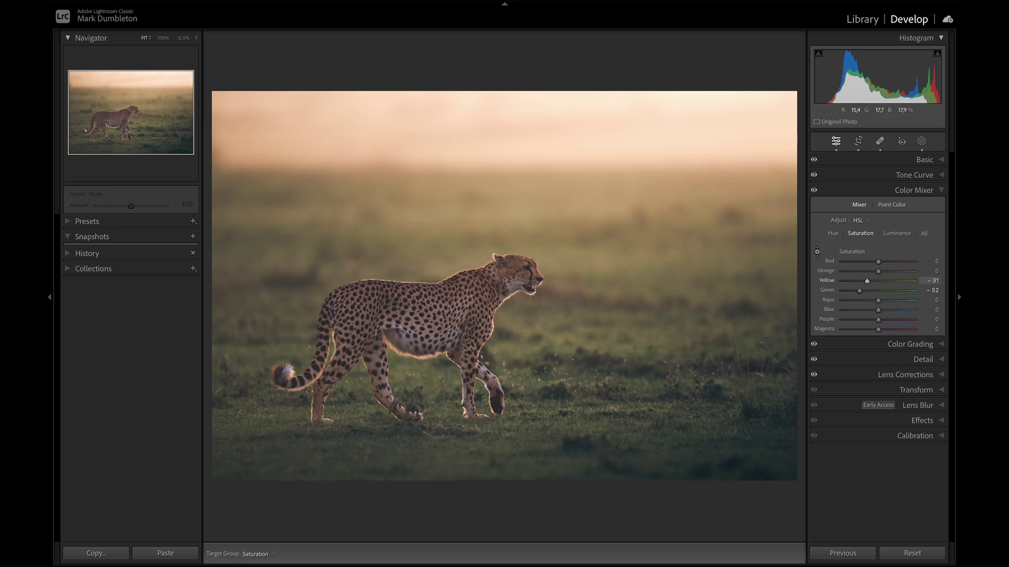
{"action": "mouse_move", "coordinate": [525, 367]}
{"action": "left_mouse_down"}
{"action": "mouse_move", "coordinate": [526, 399]}
{"action": "mouse_move", "coordinate": [525, 373]}
{"action": "left_mouse_up"}
{"action": "key", "text": "Escape"}
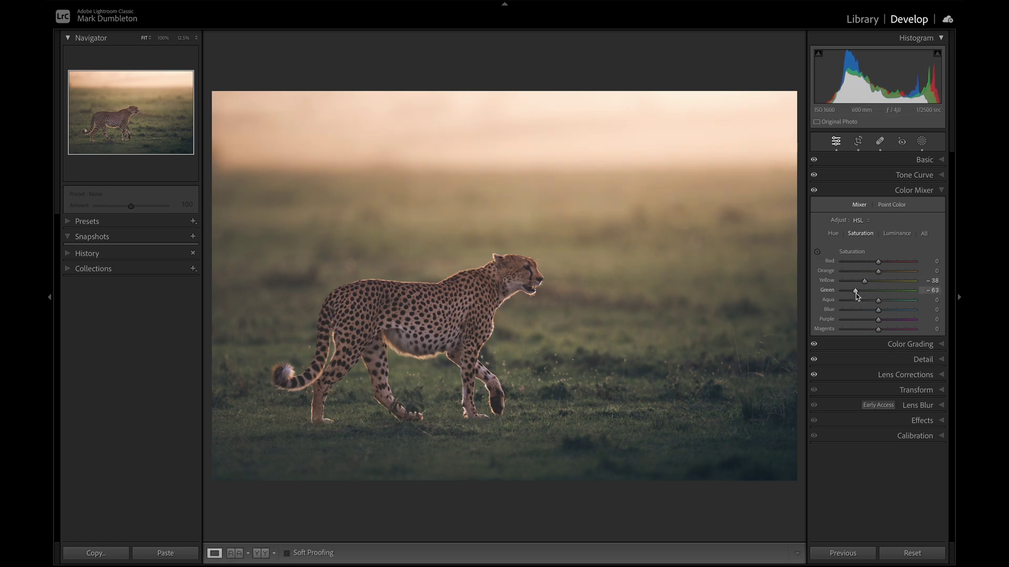
{"action": "left_click", "coordinate": [833, 234]}
{"action": "left_click", "coordinate": [816, 251]}
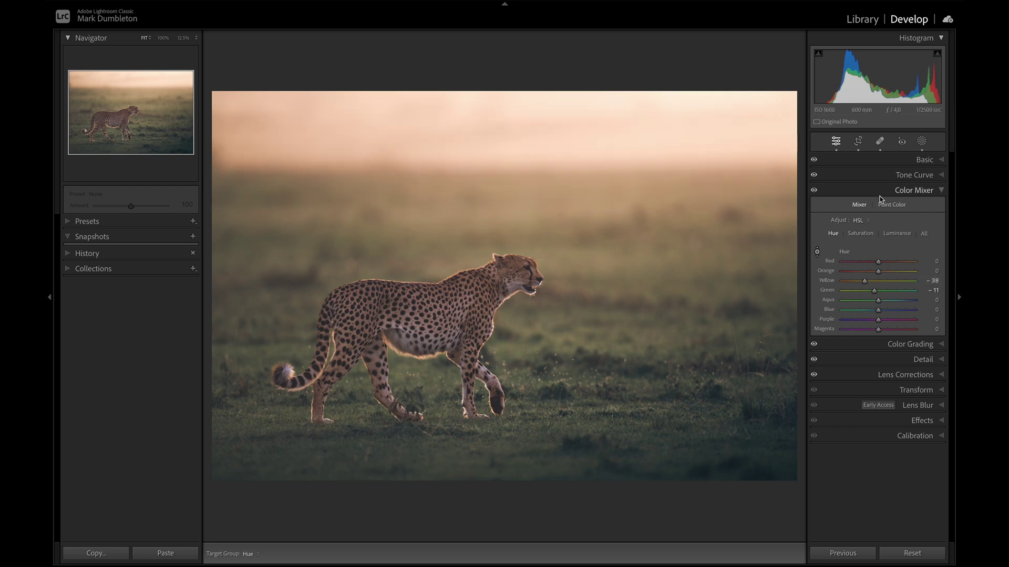
{"action": "left_click", "coordinate": [907, 176]}
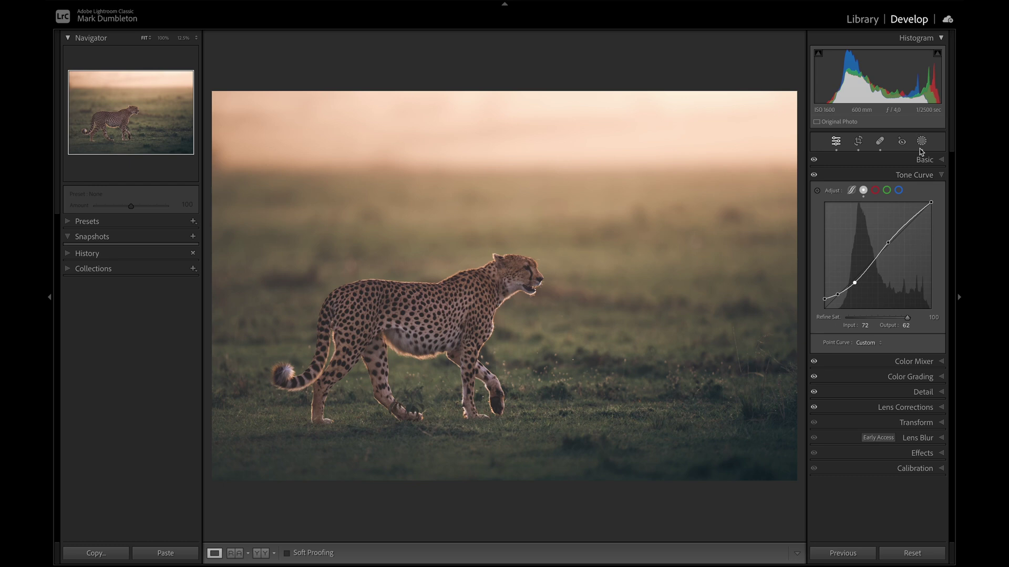
Set global Contrast to +16
{"action": "left_click", "coordinate": [920, 161]}
{"action": "left_click_drag", "start_coordinate": [885, 272], "coordinate": [886, 273]}
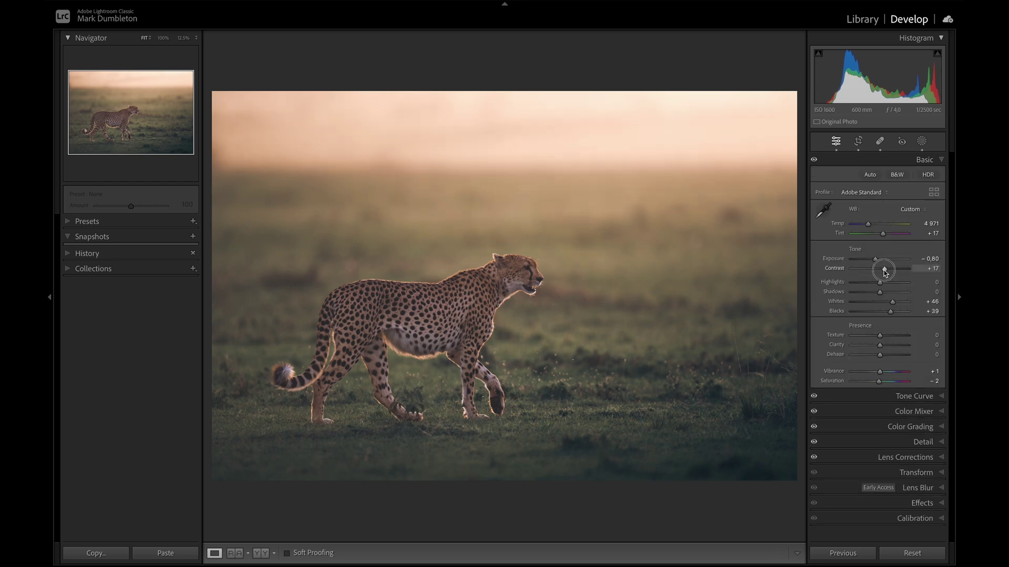
{"action": "left_click_drag", "start_coordinate": [885, 272], "coordinate": [883, 271]}
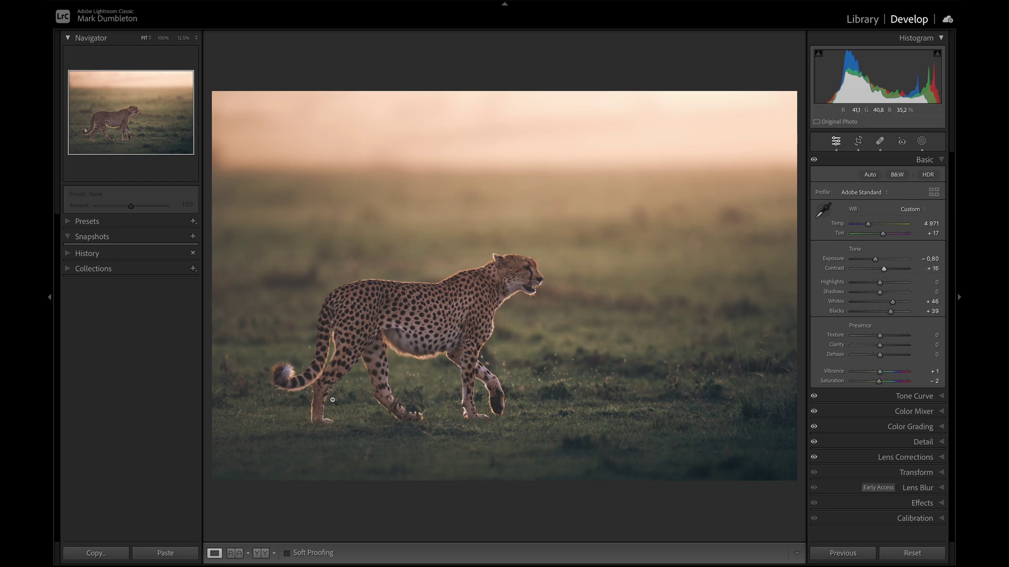
Zoom to 300% and pan to the cheetah's tail tip, ready for local masks
{"action": "left_click", "coordinate": [524, 314]}
{"action": "left_click_drag", "start_coordinate": [372, 320], "coordinate": [732, 153]}
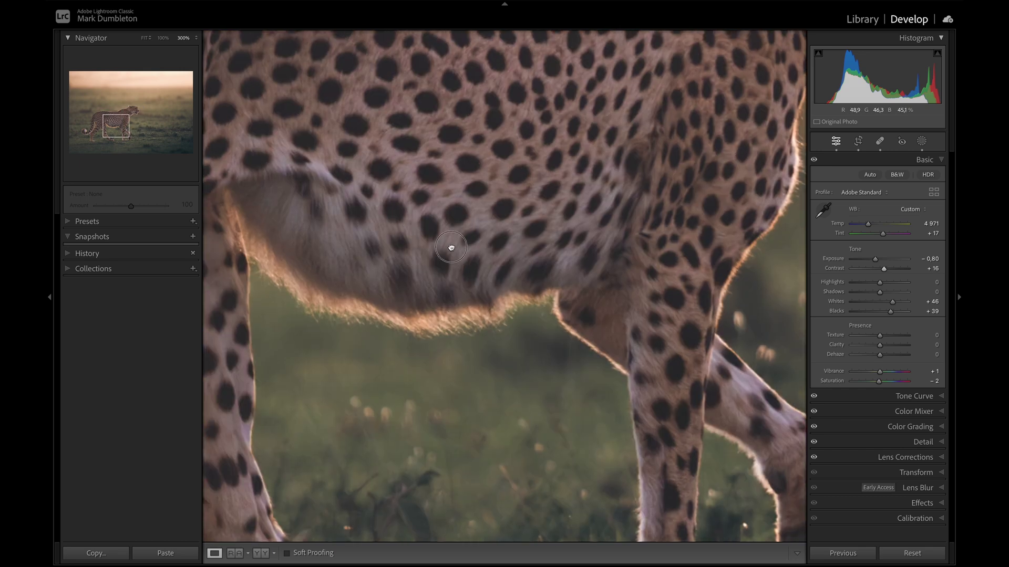
{"action": "left_click_drag", "start_coordinate": [450, 241], "coordinate": [709, 132]}
{"action": "left_click_drag", "start_coordinate": [378, 299], "coordinate": [677, 44]}
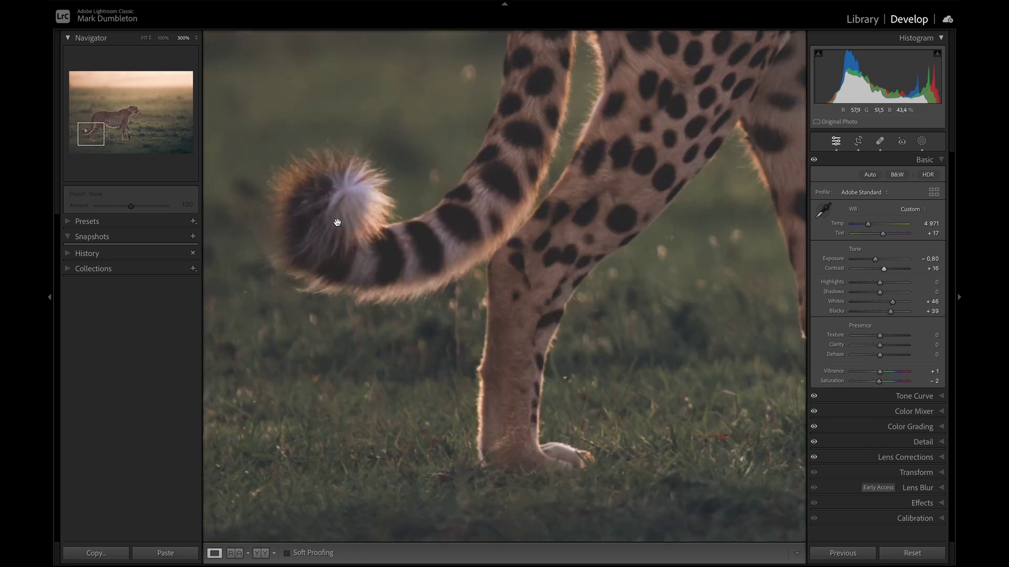
{"action": "left_click", "coordinate": [922, 141]}
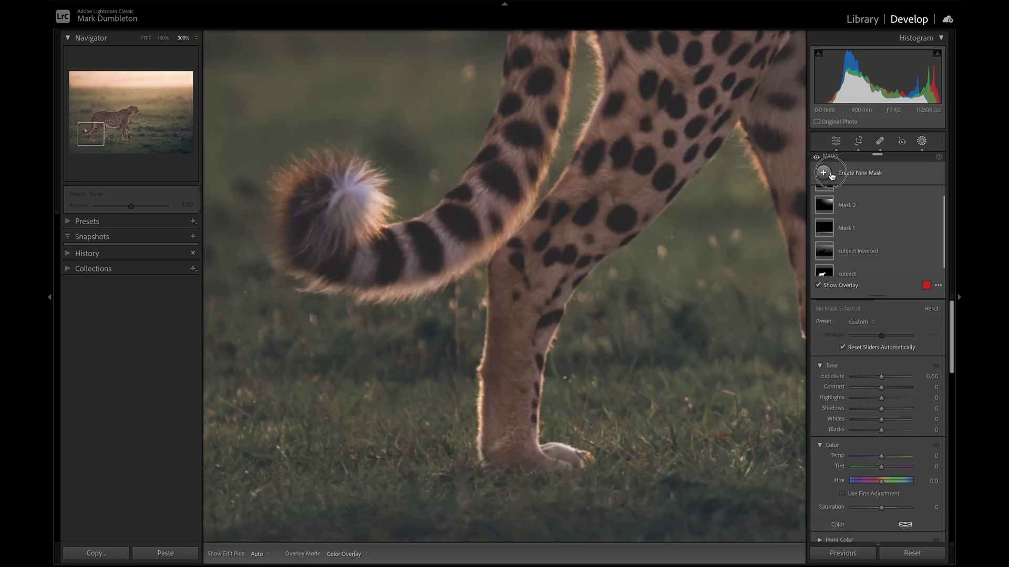
Brush a mask on the tail tip with Exposure -0.39, Highlights -26, Saturation -16
{"action": "left_click", "coordinate": [823, 173]}
{"action": "left_click", "coordinate": [832, 256]}
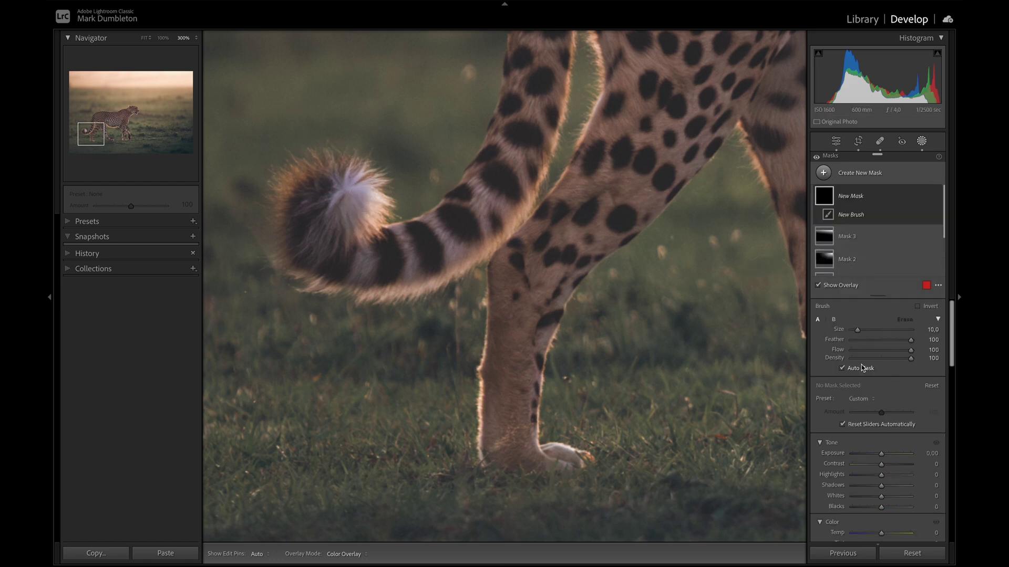
{"action": "mouse_move", "coordinate": [380, 202]}
{"action": "left_mouse_down"}
{"action": "mouse_move", "coordinate": [350, 181]}
{"action": "mouse_move", "coordinate": [362, 205]}
{"action": "left_mouse_up"}
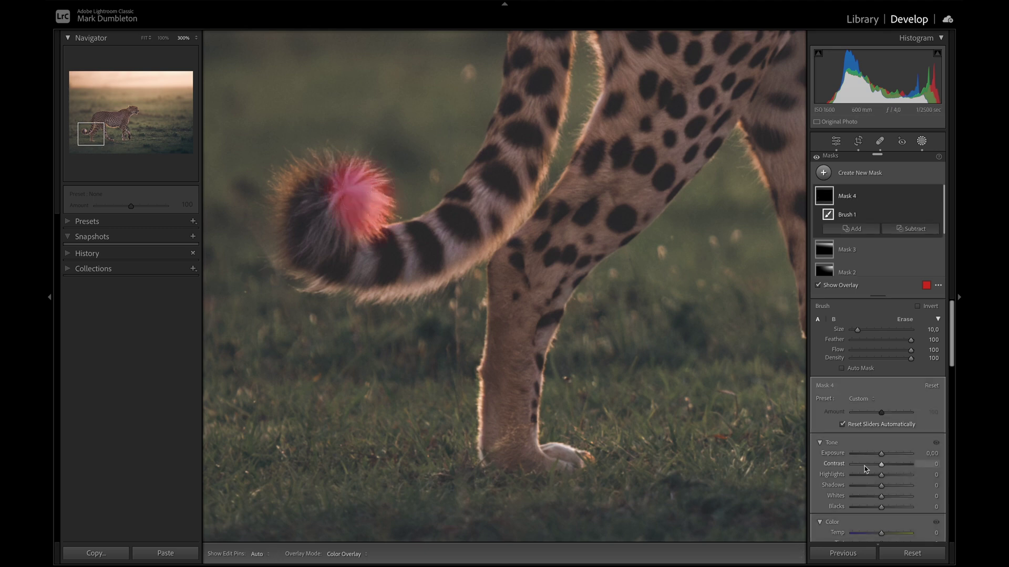
{"action": "left_click_drag", "start_coordinate": [881, 453], "coordinate": [872, 475]}
{"action": "key", "text": "z"}
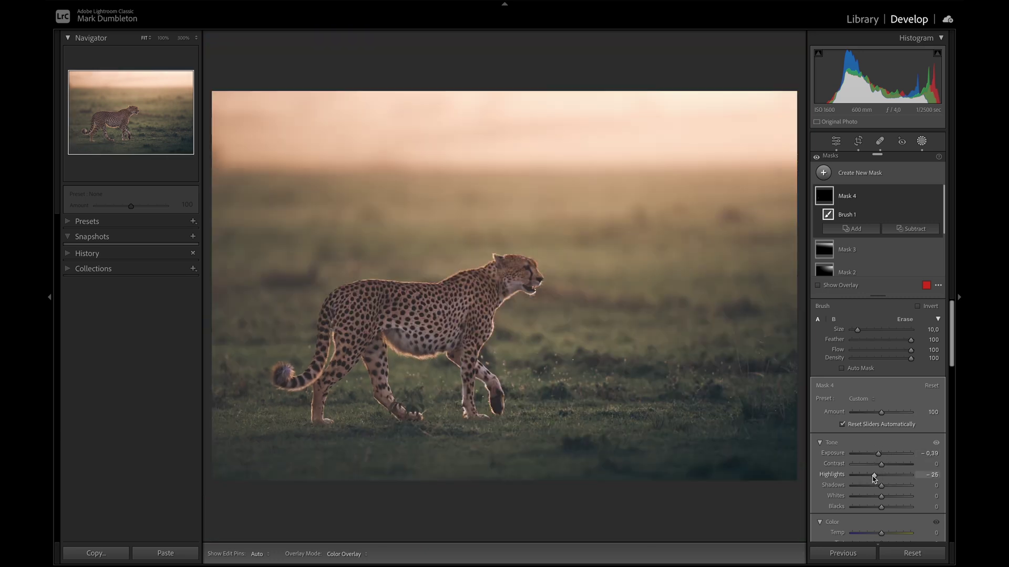
{"action": "key", "text": "z"}
{"action": "scroll", "coordinate": [888, 467], "scroll_direction": "down", "scroll_amount": 3}
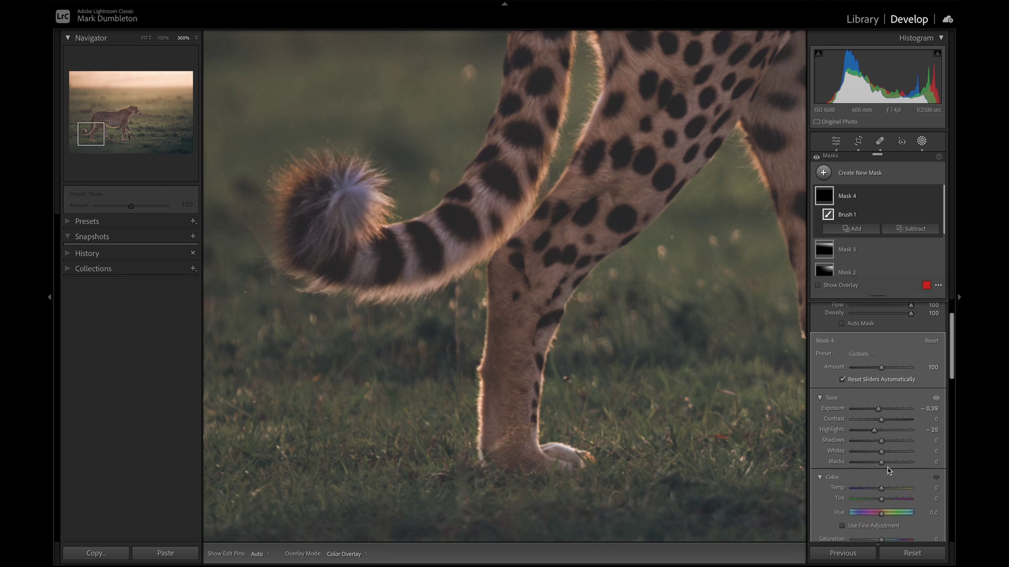
{"action": "mouse_move", "coordinate": [881, 511]}
{"action": "left_mouse_down"}
{"action": "mouse_move", "coordinate": [861, 514]}
{"action": "mouse_move", "coordinate": [876, 514]}
{"action": "left_mouse_up"}
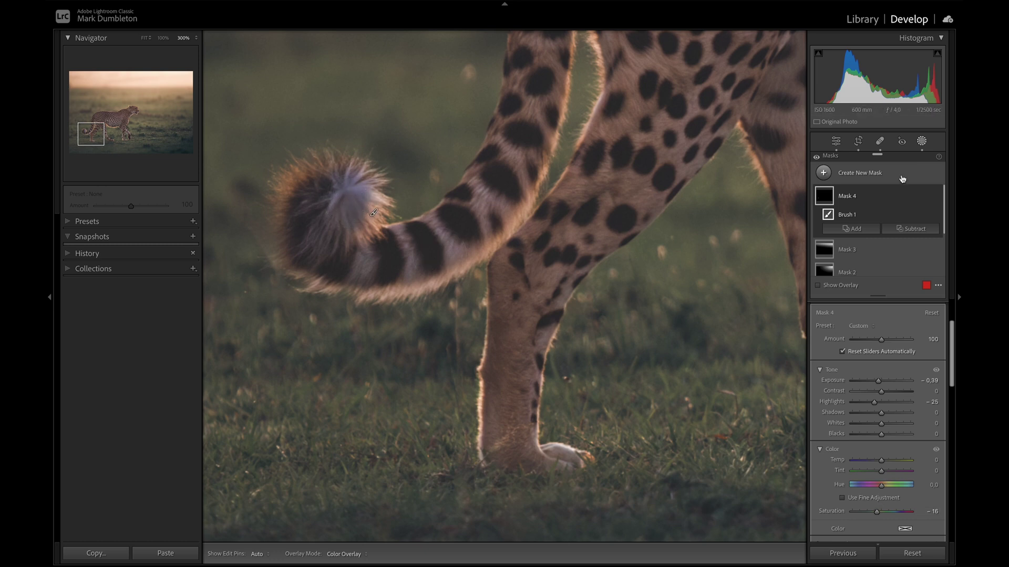
Brush a second tail-tip mask with Temp +10 to warm it slightly
{"action": "left_click", "coordinate": [829, 178]}
{"action": "left_click", "coordinate": [843, 262]}
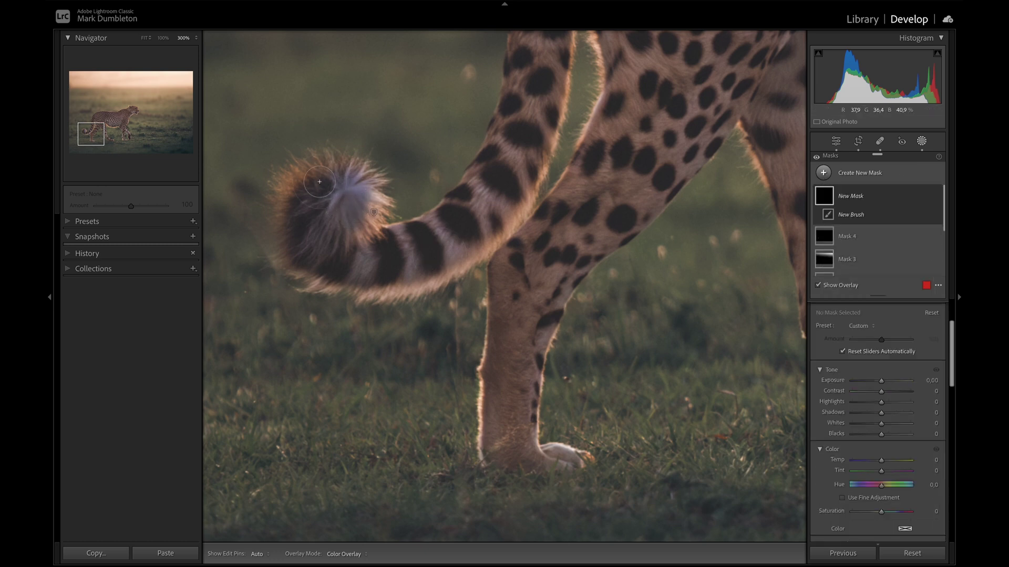
{"action": "mouse_move", "coordinate": [356, 202]}
{"action": "left_mouse_down"}
{"action": "mouse_move", "coordinate": [351, 209]}
{"action": "mouse_move", "coordinate": [349, 188]}
{"action": "left_mouse_up"}
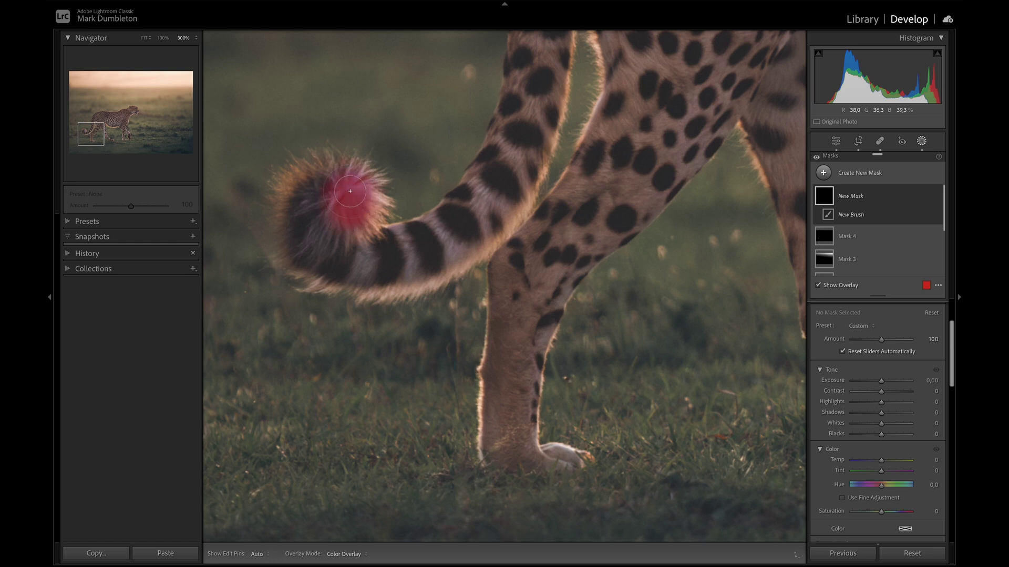
{"action": "left_click_drag", "start_coordinate": [881, 461], "coordinate": [886, 463]}
Zoom in on the cheetah's head and set Sharpening Amount 70, Radius 0.7, Detail 14, Masking 68
{"action": "key", "text": "z"}
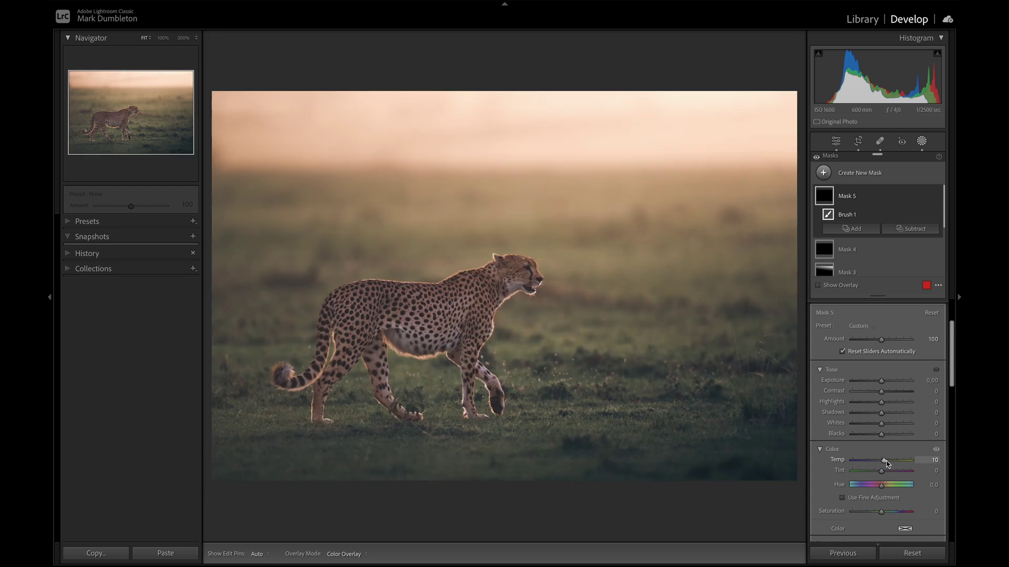
{"action": "key", "text": "shift+w"}
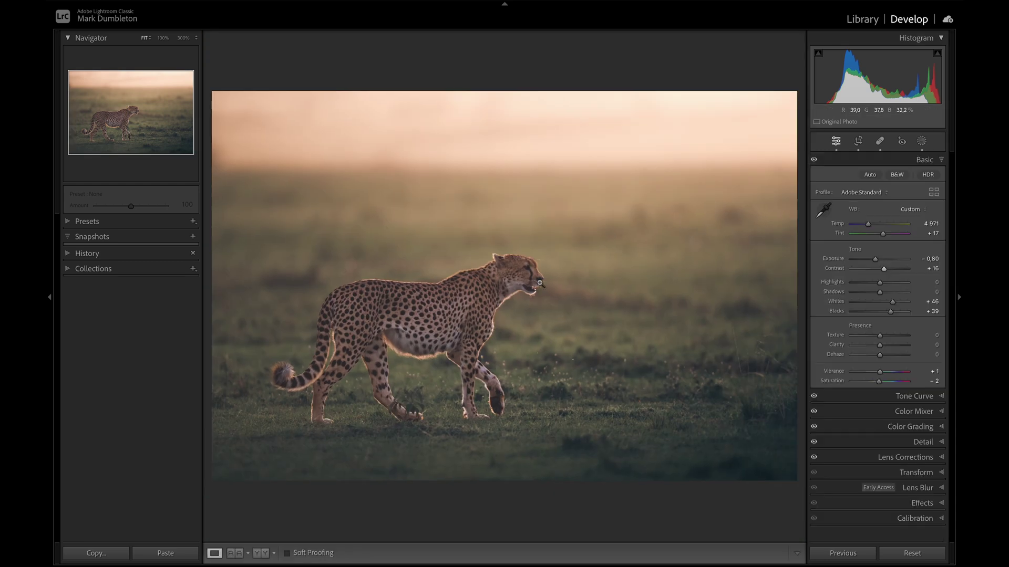
{"action": "left_click", "coordinate": [515, 275]}
{"action": "left_click_drag", "start_coordinate": [465, 320], "coordinate": [428, 284]}
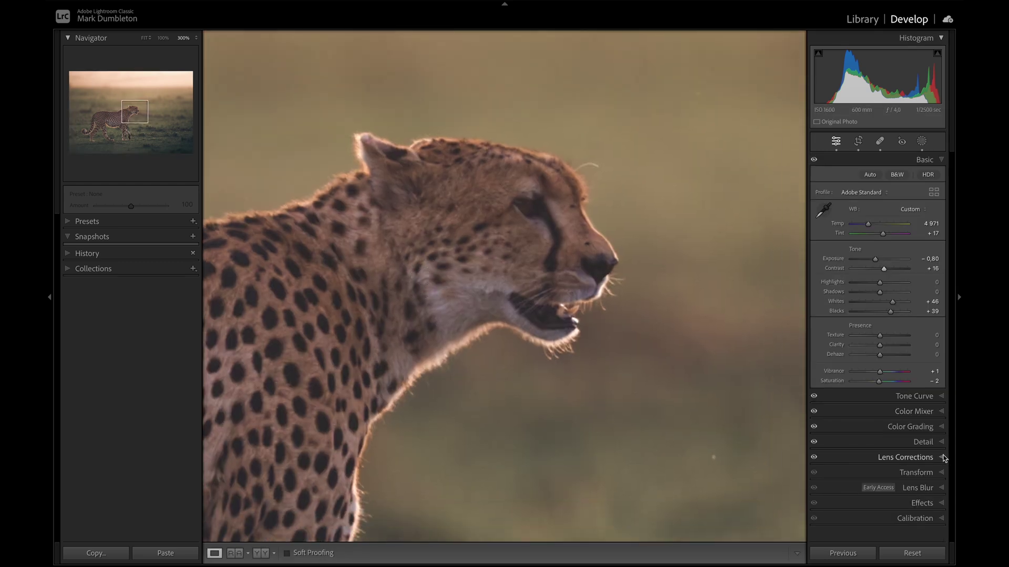
{"action": "left_click", "coordinate": [923, 442]}
{"action": "left_click_drag", "start_coordinate": [882, 344], "coordinate": [860, 363]}
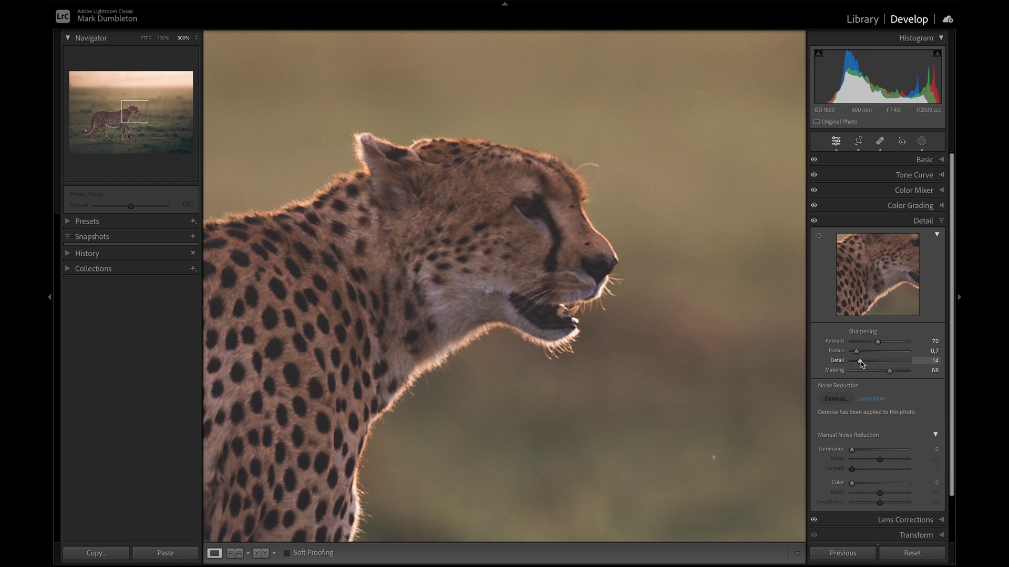
Set Tint +20, Temp 4919 and Contrast +28 in the Basic panel
{"action": "key", "text": "z"}
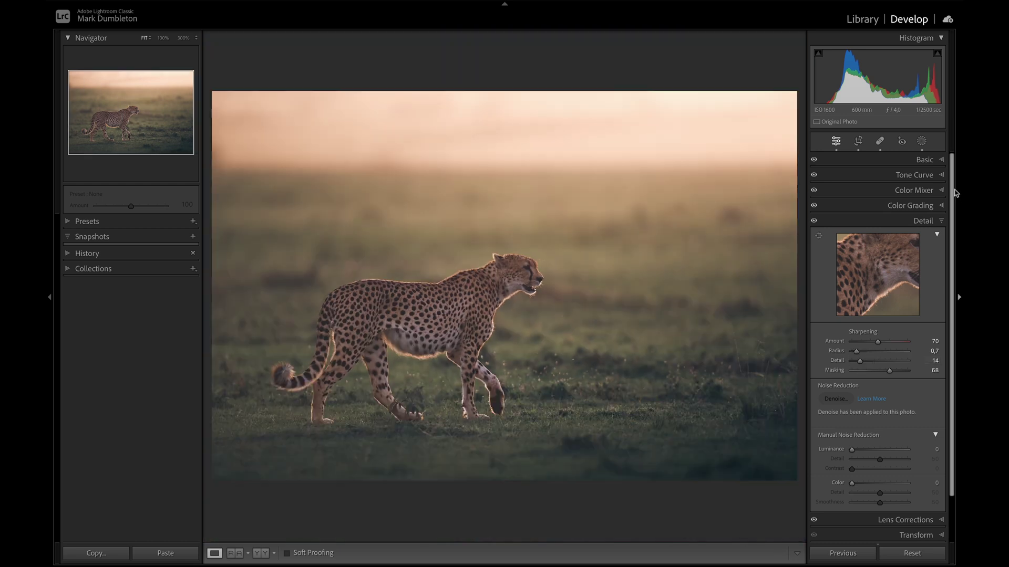
{"action": "key", "text": "ctrl+1"}
{"action": "left_click_drag", "start_coordinate": [885, 238], "coordinate": [869, 225]}
{"action": "left_click_drag", "start_coordinate": [884, 269], "coordinate": [888, 271]}
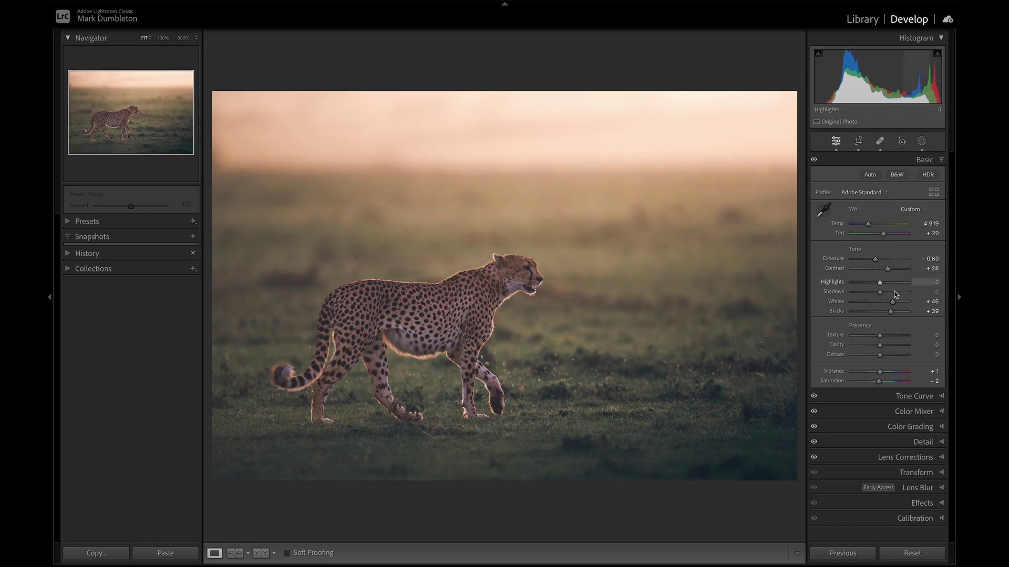
Raise Whites from +45 to +48 while previewing highlight clipping
{"action": "left_click_drag", "start_coordinate": [895, 306], "coordinate": [893, 306], "text": "alt"}
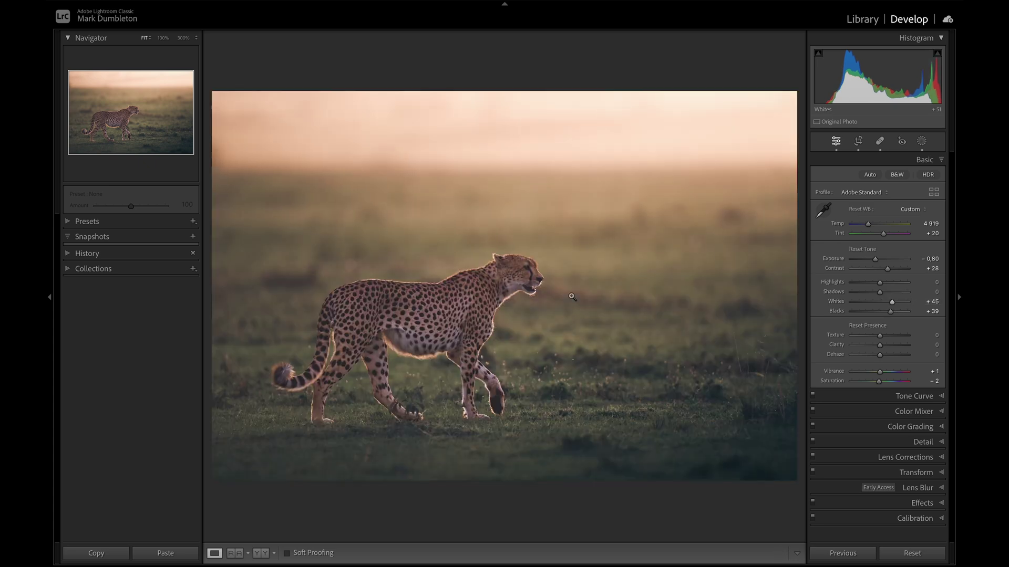
{"action": "left_click", "coordinate": [531, 294]}
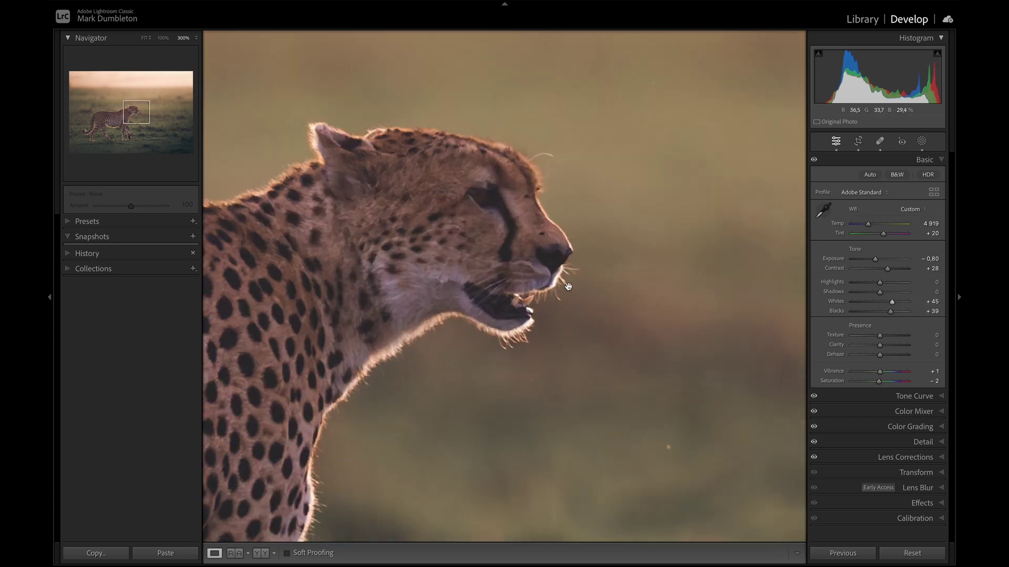
{"action": "left_click", "coordinate": [559, 327]}
{"action": "left_click", "coordinate": [560, 326]}
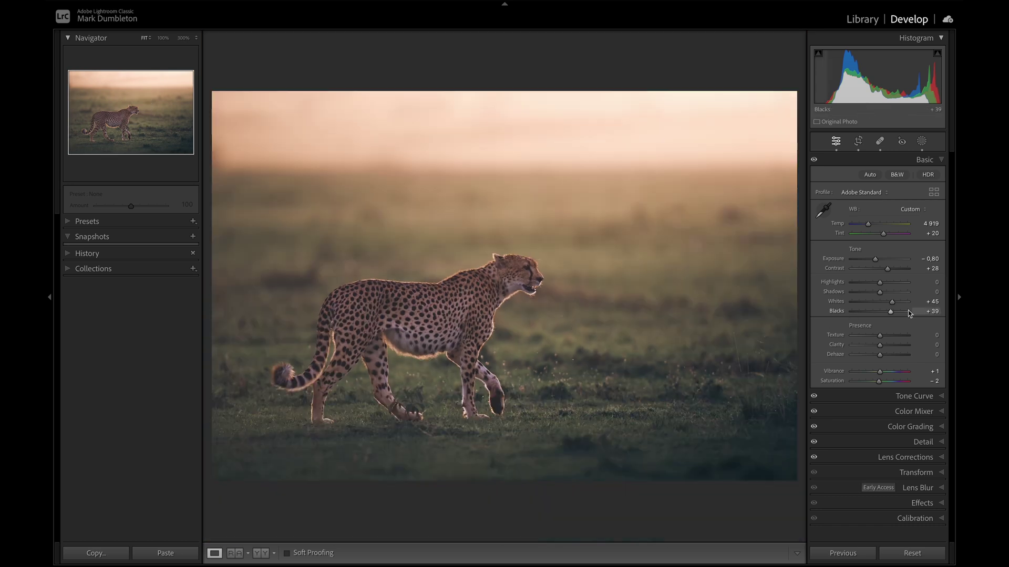
{"action": "key", "text": "alt"}
{"action": "left_click_drag", "start_coordinate": [892, 305], "coordinate": [893, 302], "text": "alt"}
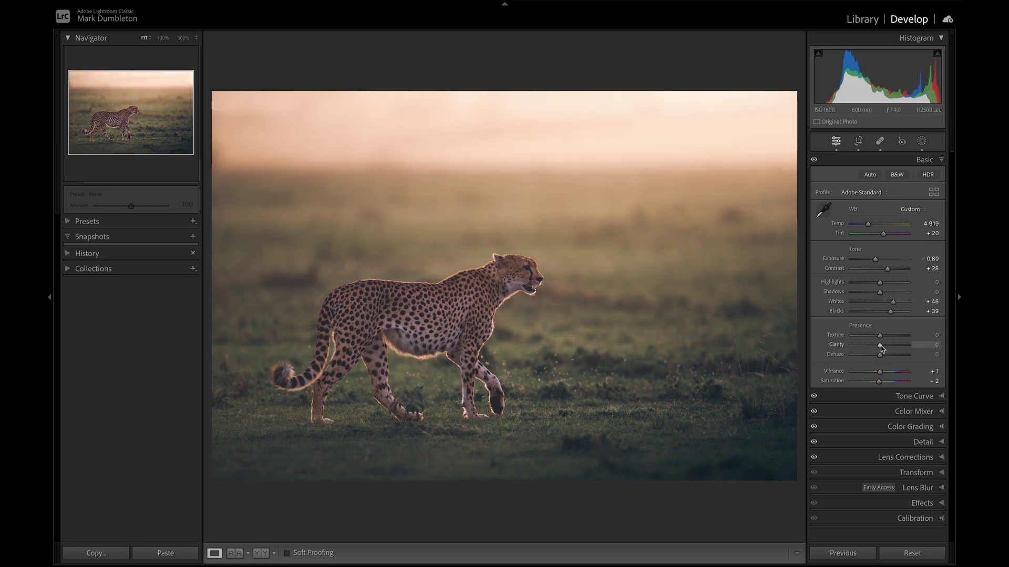
Set Clarity to +10, Dehaze to -5 and Exposure to -0.90
{"action": "left_click_drag", "start_coordinate": [880, 345], "coordinate": [881, 347]}
{"action": "left_click_drag", "start_coordinate": [880, 357], "coordinate": [880, 357]}
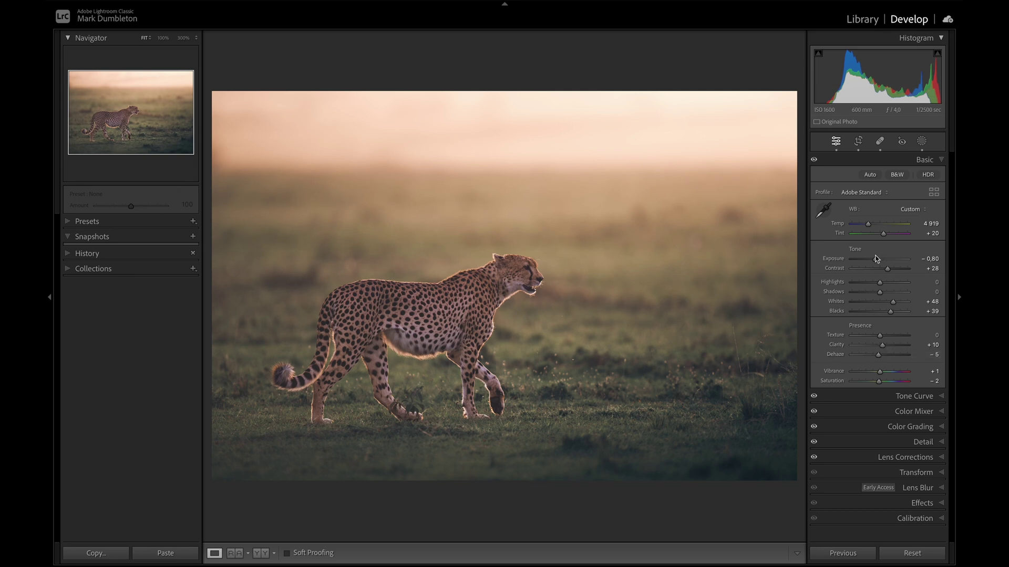
{"action": "left_click_drag", "start_coordinate": [876, 259], "coordinate": [874, 258]}
Darken the shadows color grade to luminance -44, saturation 54, and cool Temp to 4858
{"action": "left_click", "coordinate": [907, 429]}
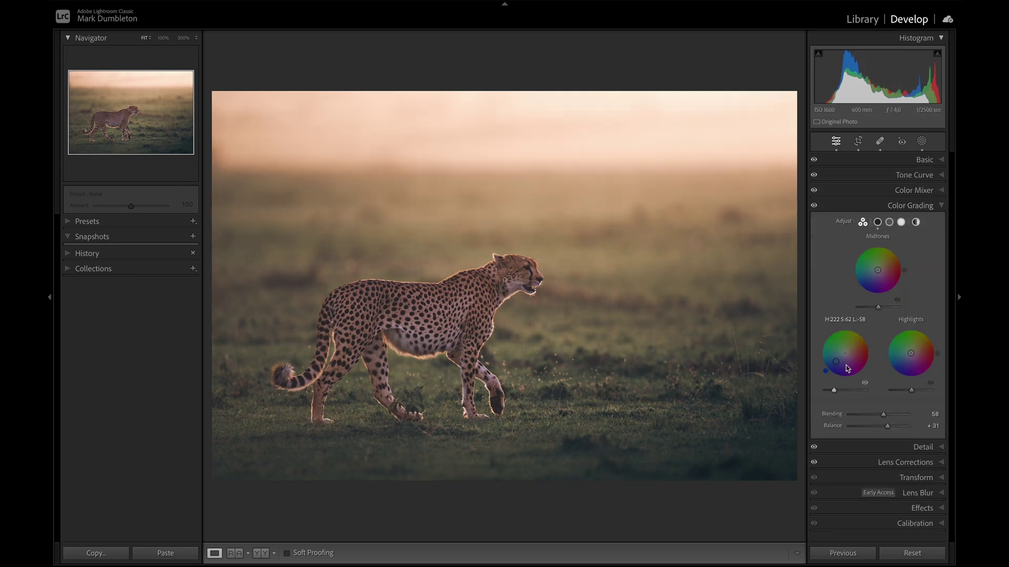
{"action": "left_click_drag", "start_coordinate": [844, 391], "coordinate": [837, 360]}
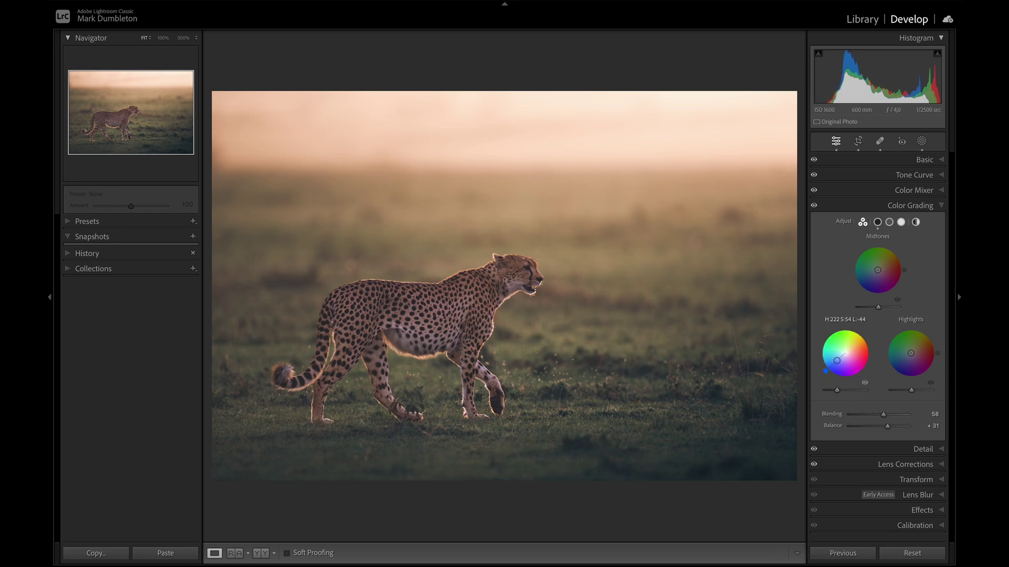
{"action": "left_click", "coordinate": [922, 159]}
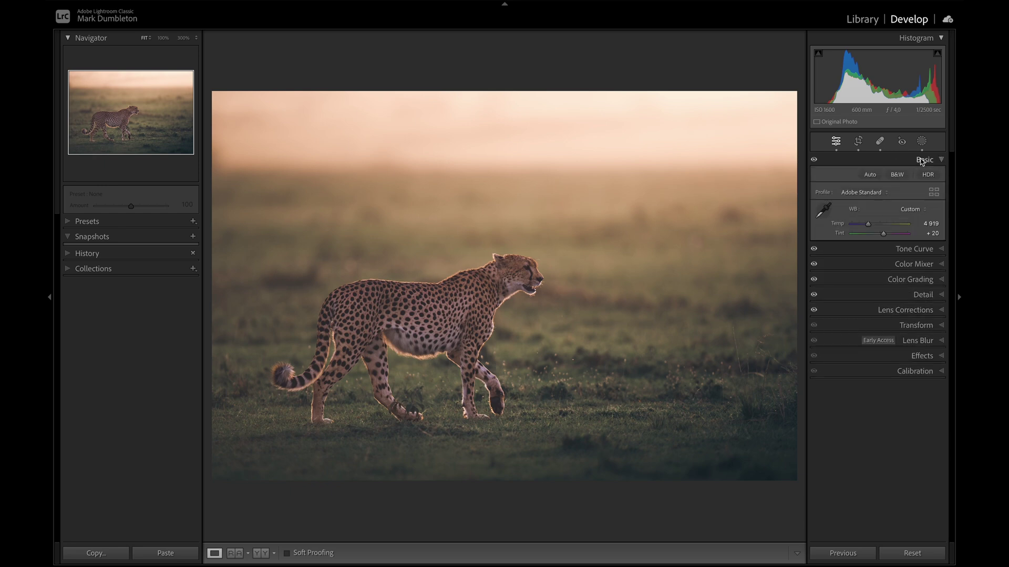
{"action": "left_click", "coordinate": [883, 234]}
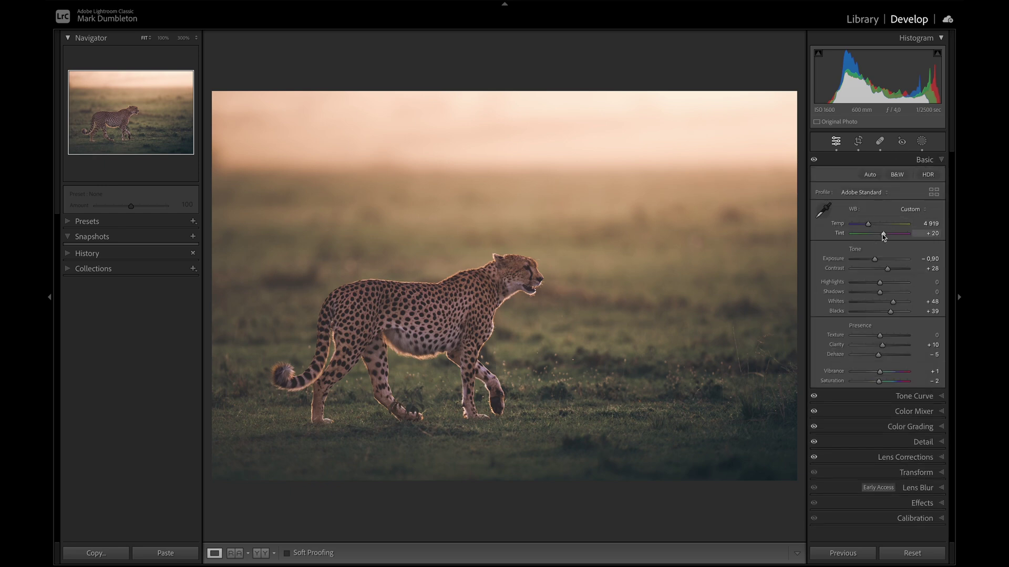
{"action": "left_click", "coordinate": [868, 225]}
{"action": "left_click_drag", "start_coordinate": [868, 224], "coordinate": [866, 225]}
Expand the Effects panel to show the Post-Crop Vignetting and Grain controls
{"action": "left_click", "coordinate": [920, 503]}
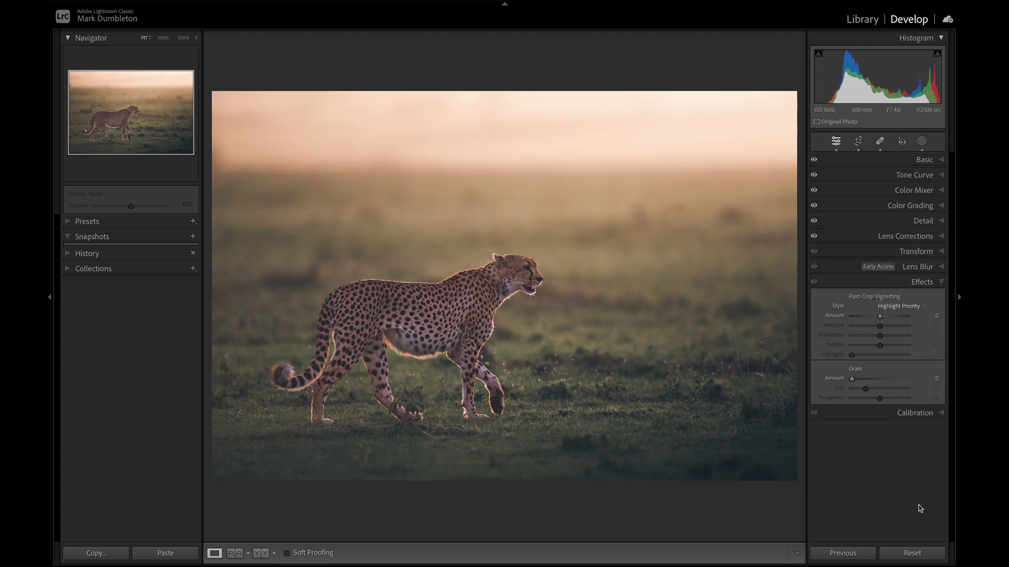